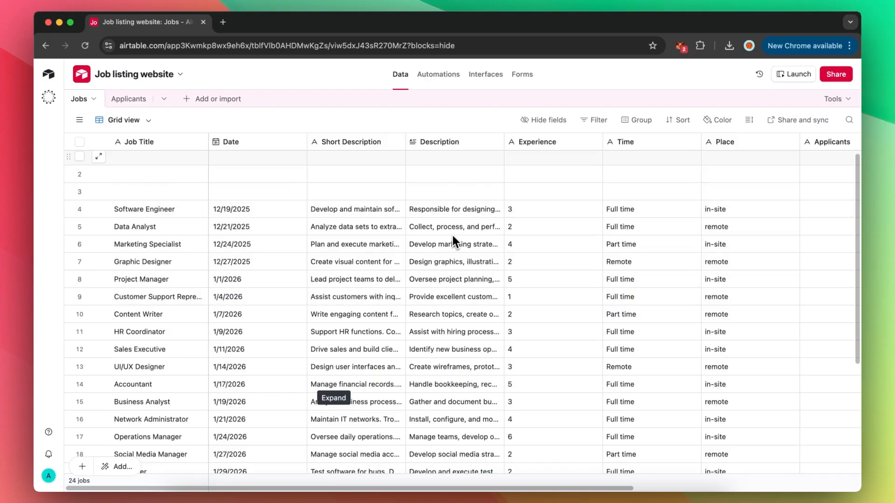
# Open the Applicant Submission Form of the Job listing website base and look through its fields
pyautogui.click(516, 85)
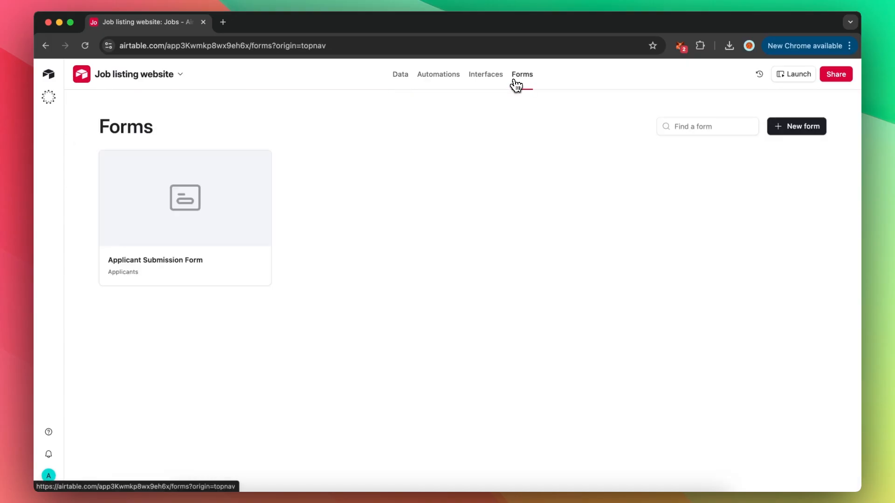
pyautogui.click(268, 217)
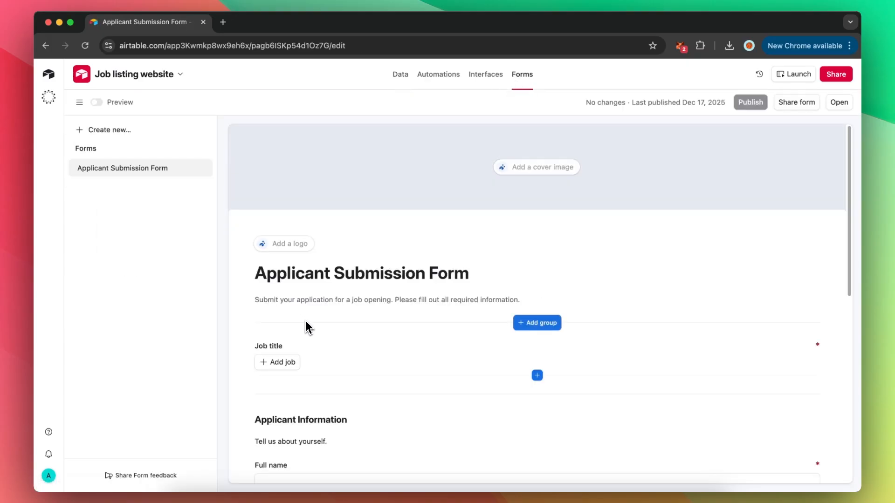
pyautogui.scroll(-5, 306, 326)
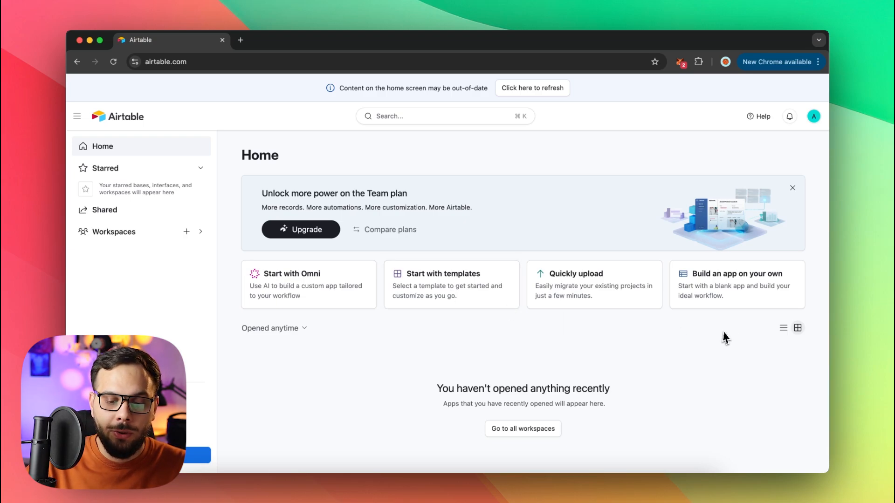
# Build a new blank app in Airtable and name the base "Job listing website"
pyautogui.click(744, 299)
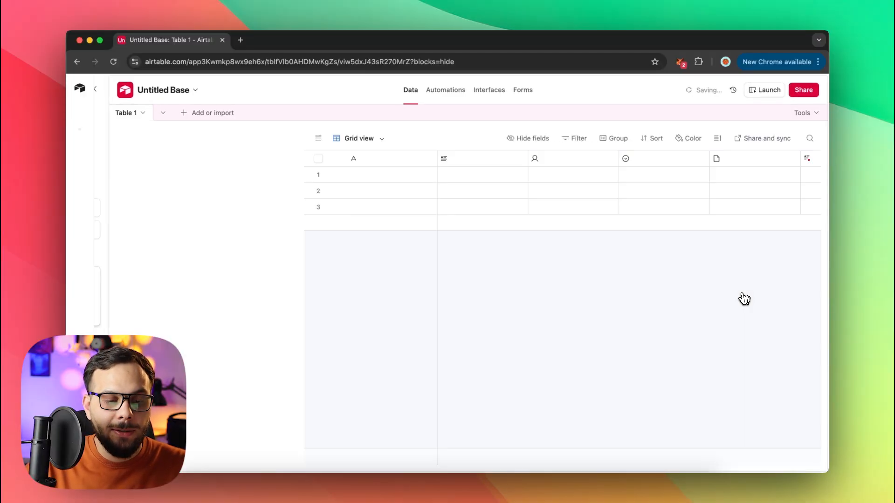
pyautogui.click(352, 99)
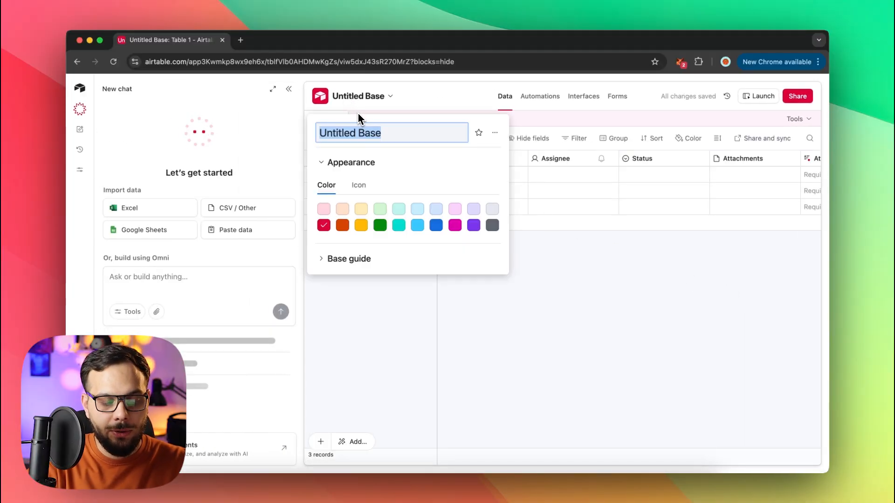
pyautogui.write('Jo')
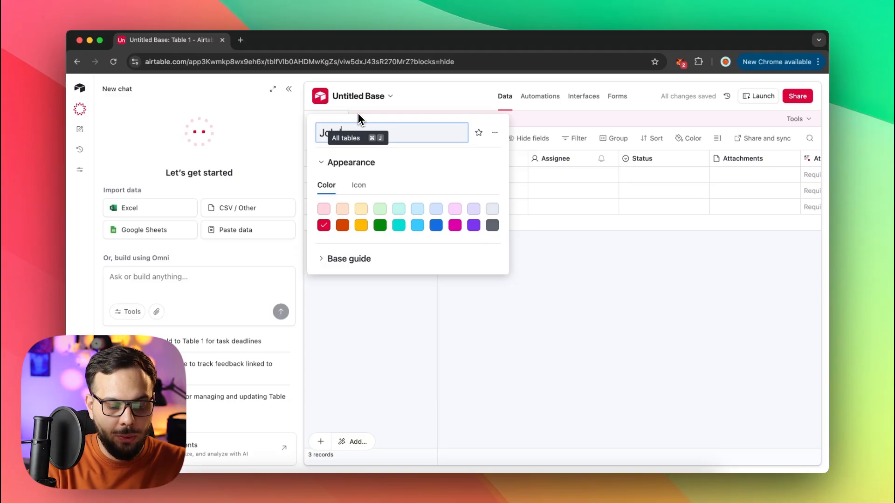
pyautogui.write('b listing website')
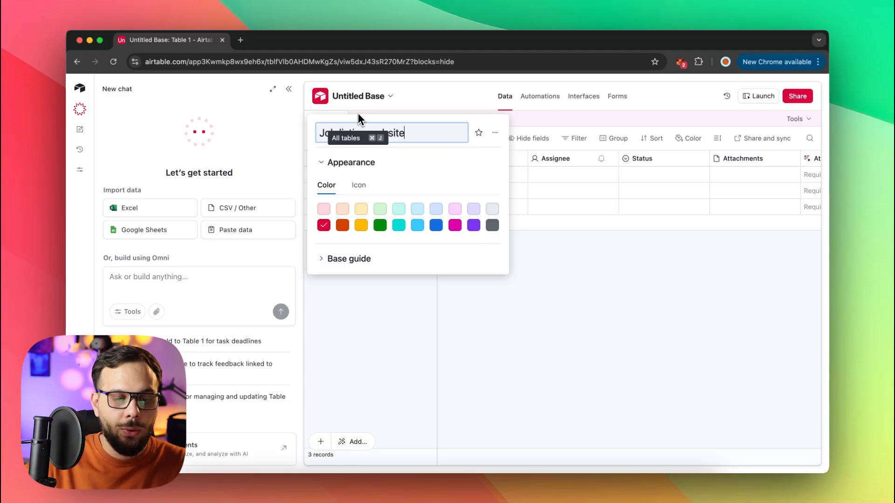
pyautogui.press('Return')
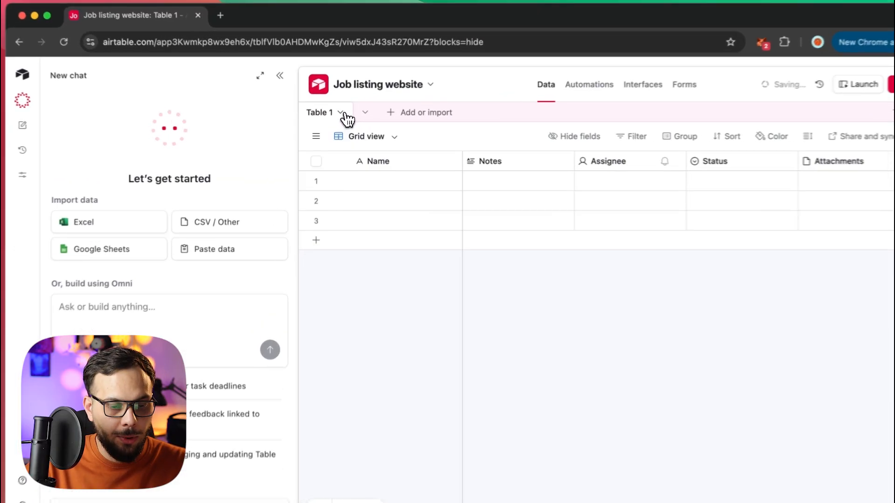
# Rename Table 1 to "Jobs", with each record called Job, and look across its default fields
pyautogui.click(339, 119)
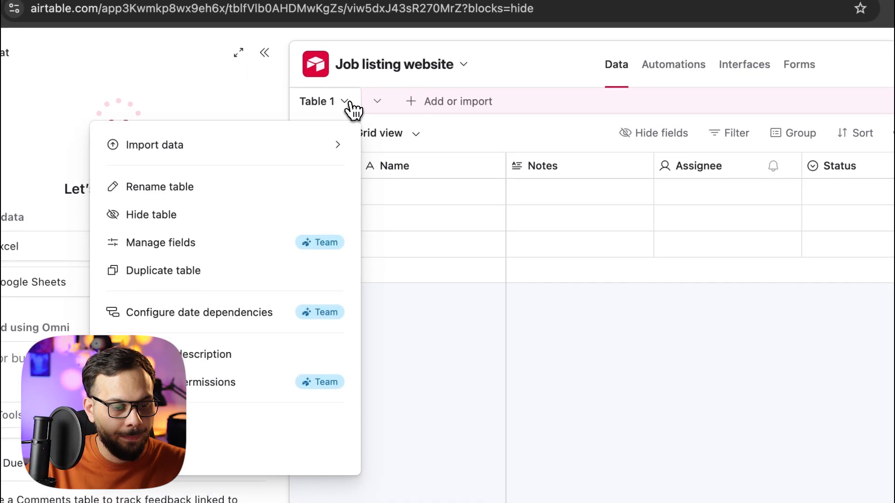
pyautogui.click(267, 188)
pyautogui.write('Jobs')
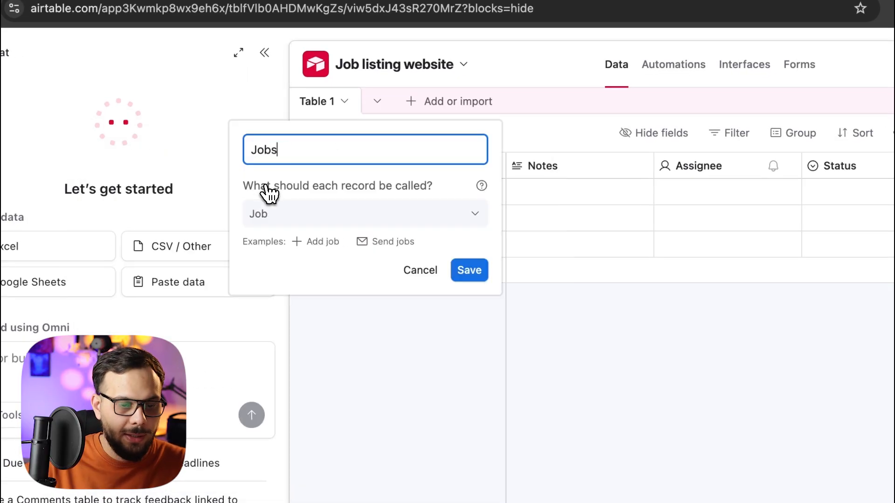
pyautogui.press('Return')
pyautogui.hscroll(5, 554, 373)
pyautogui.hscroll(-5, 555, 373)
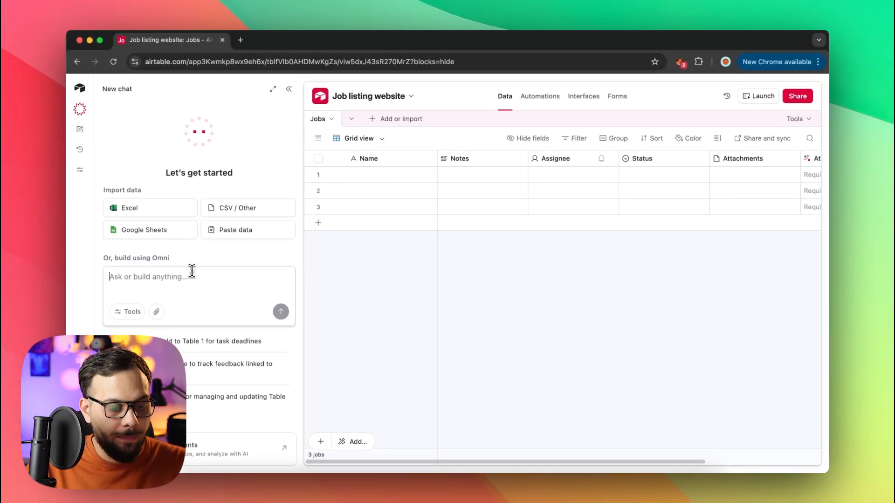
# Enter an Omni prompt requesting 20 placeholder job opportunities with job title, date, short description, description, experience, time and place fields
pyautogui.press('super+v')
pyautogui.scroll(-3, 195, 299)
pyautogui.scroll(3, 195, 297)
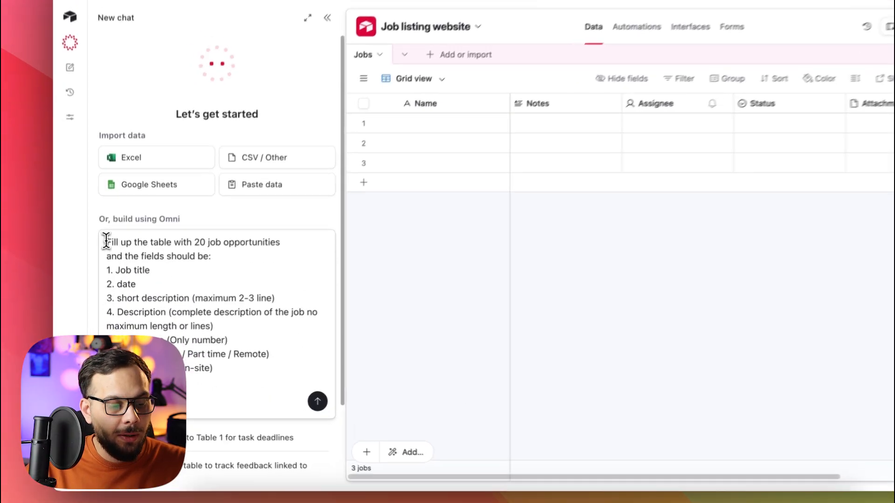
# Review the Omni prompt's request, seven-field list and placeholder-data instruction, and submit it to build the table
pyautogui.moveTo(109, 271); pyautogui.dragTo(188, 273)
pyautogui.moveTo(230, 196); pyautogui.dragTo(272, 195)
pyautogui.scroll(-3, 278, 223)
pyautogui.scroll(2, 266, 225)
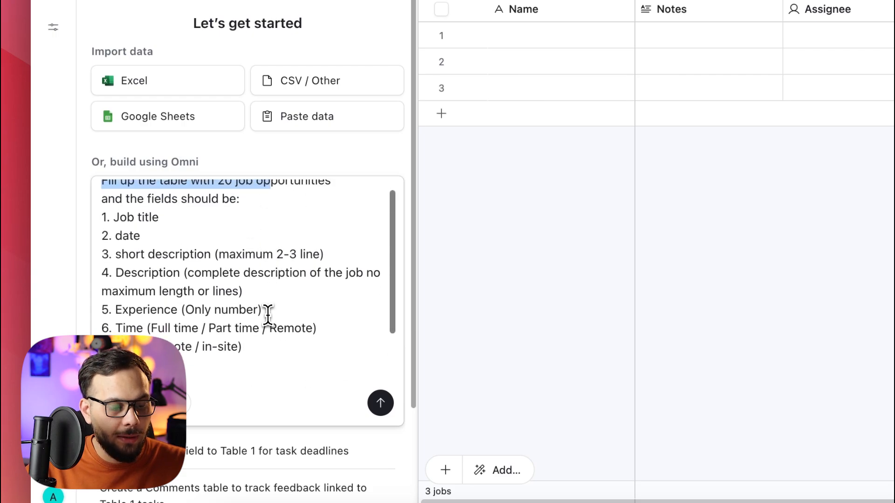
pyautogui.moveTo(263, 358); pyautogui.dragTo(92, 228)
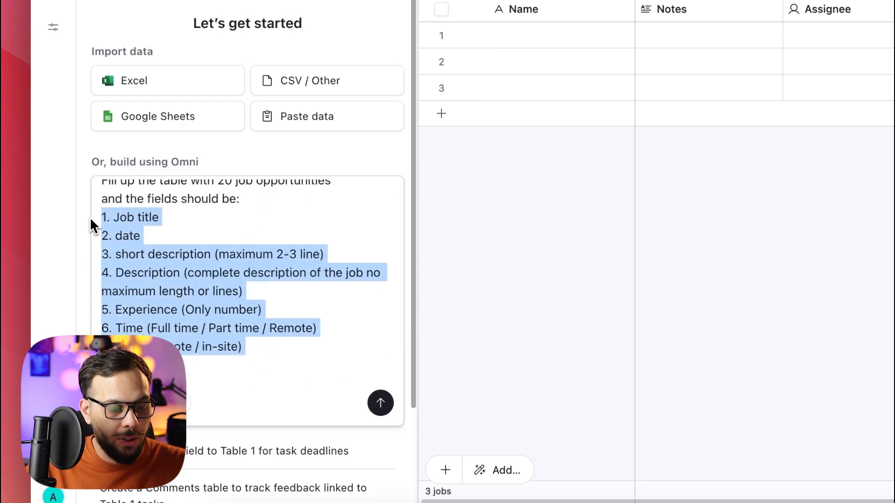
pyautogui.scroll(-3, 184, 267)
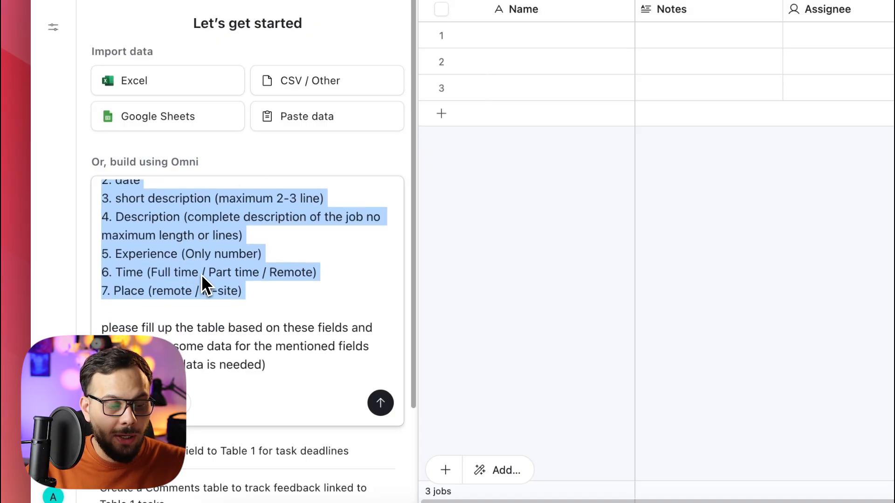
pyautogui.scroll(-3, 202, 275)
pyautogui.moveTo(267, 285); pyautogui.dragTo(101, 248)
pyautogui.click(126, 228)
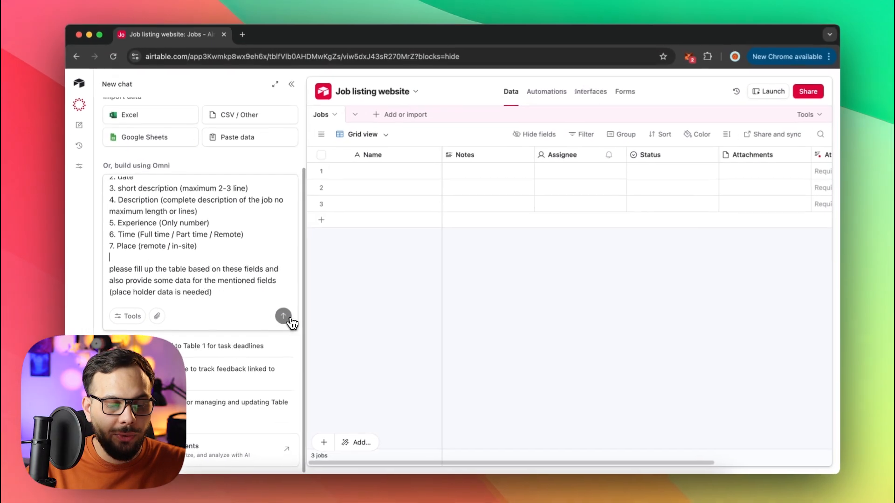
pyautogui.click(380, 323)
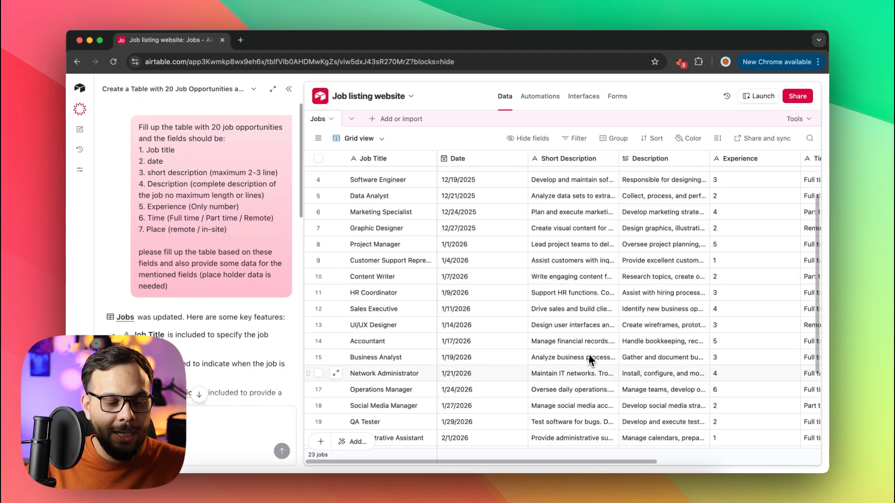
# Switch to the Job Listing project in Framer and examine the first job card's component properties on the Home page
pyautogui.click(624, 492)
pyautogui.scroll(5, 467, 266)
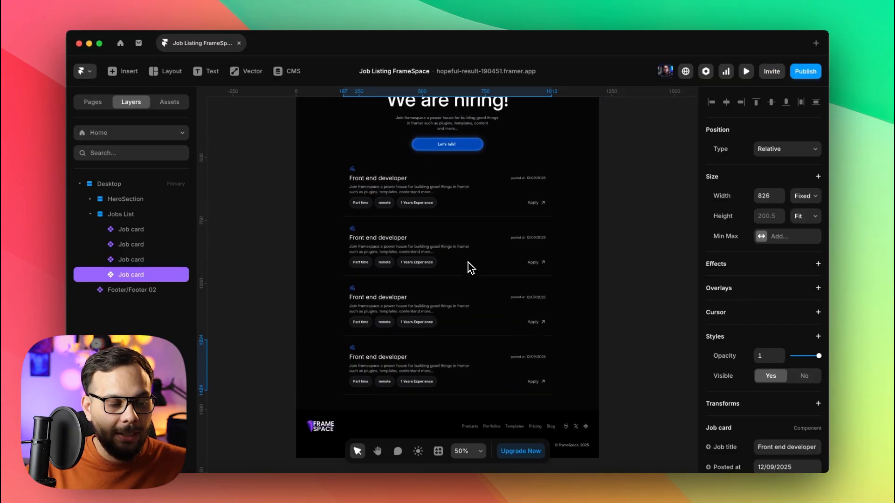
pyautogui.scroll(2, 470, 266)
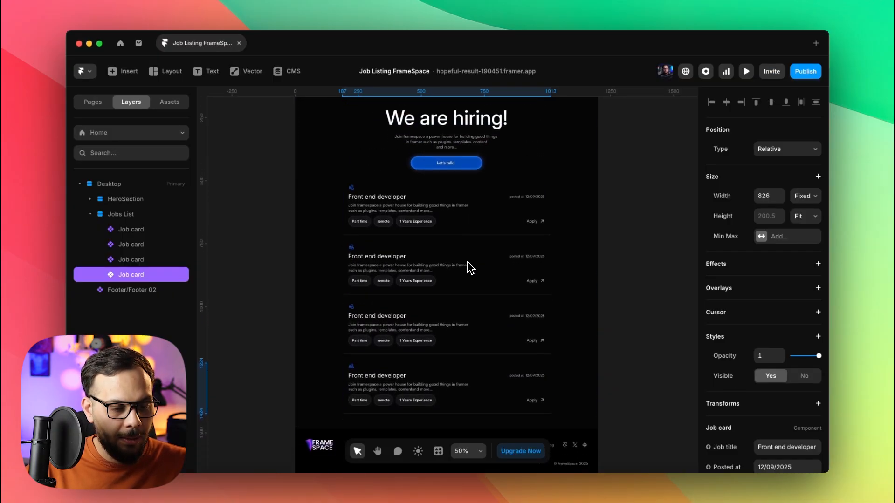
pyautogui.click(462, 221)
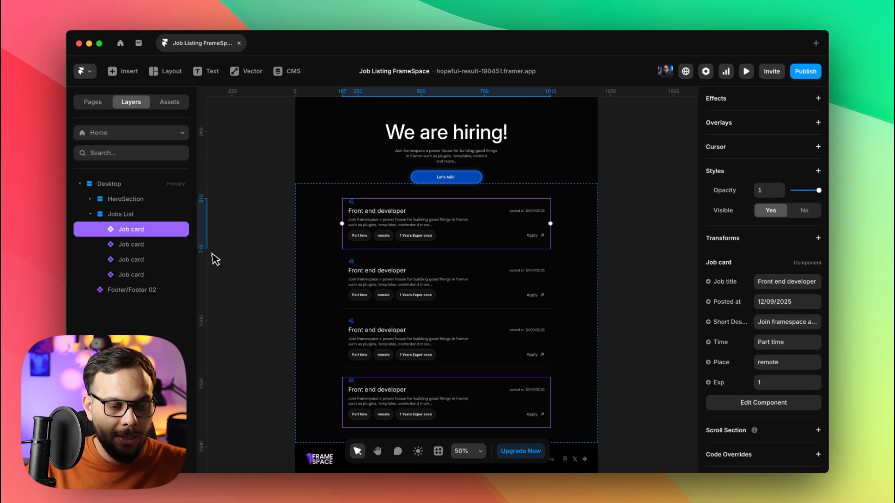
# Create a new synced CMS collection named "Airtable" with the Airtable plugin
pyautogui.click(294, 73)
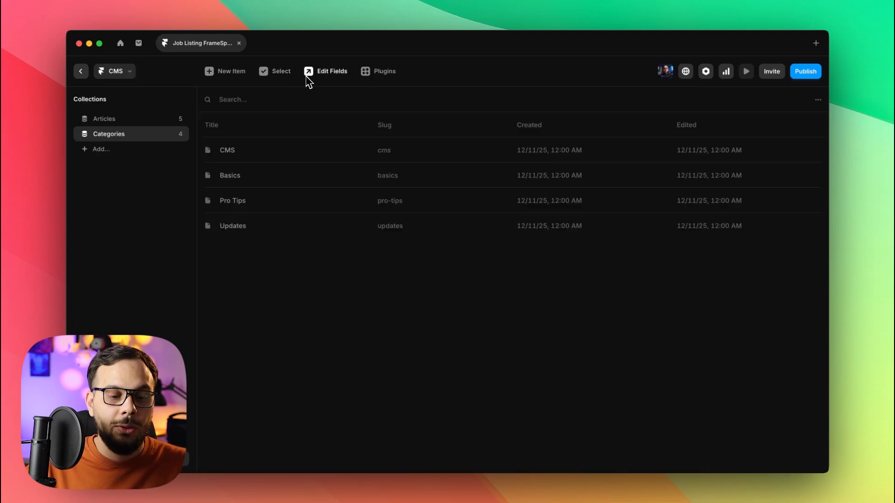
pyautogui.click(386, 72)
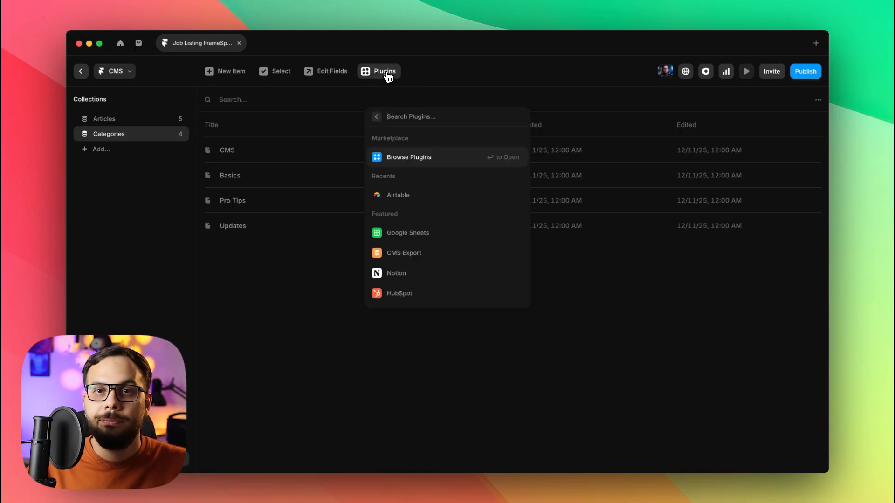
pyautogui.click(412, 196)
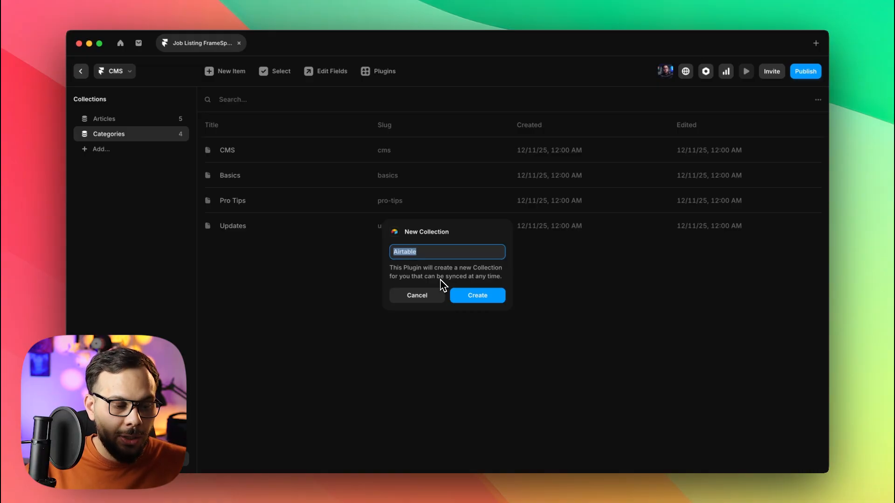
pyautogui.click(472, 299)
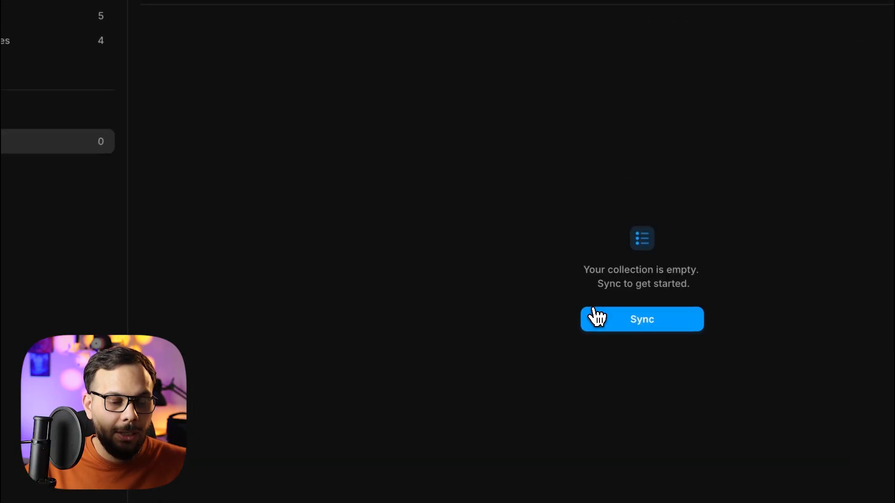
# Start syncing the empty collection with the "Job listing website" base and its Jobs table as the source, and continue to the field mapping
pyautogui.click(597, 317)
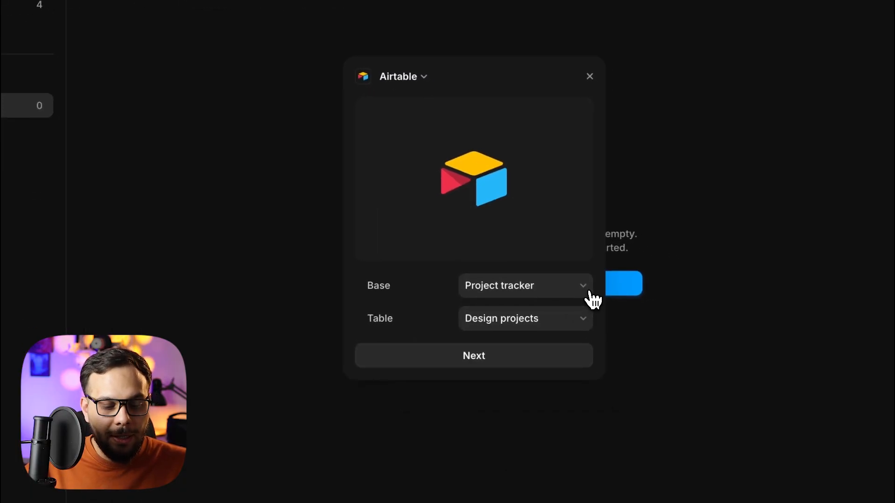
pyautogui.click(564, 294)
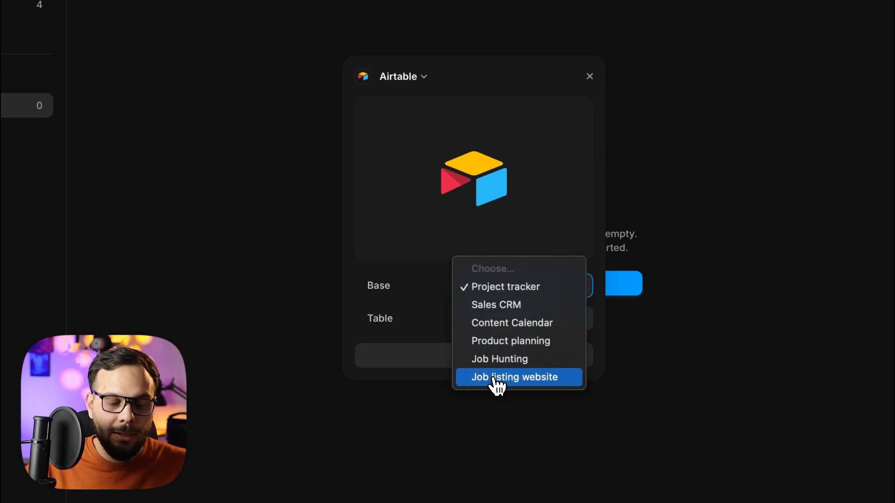
pyautogui.click(526, 379)
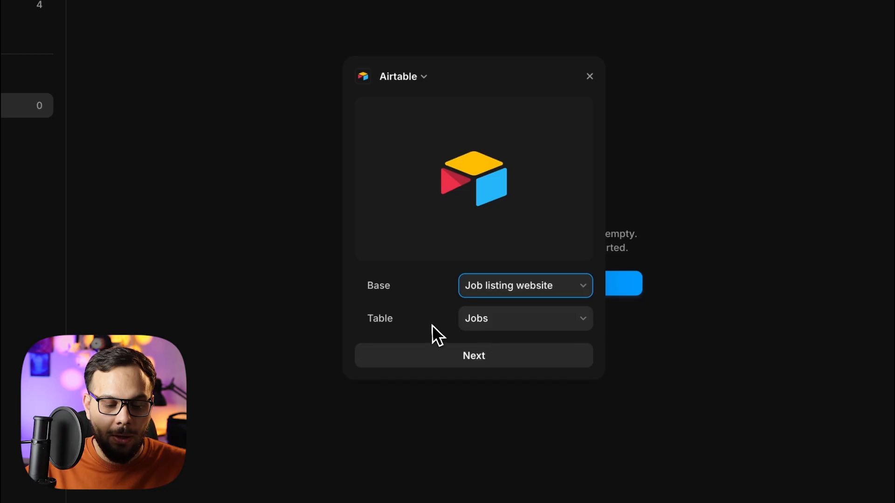
pyautogui.click(472, 321)
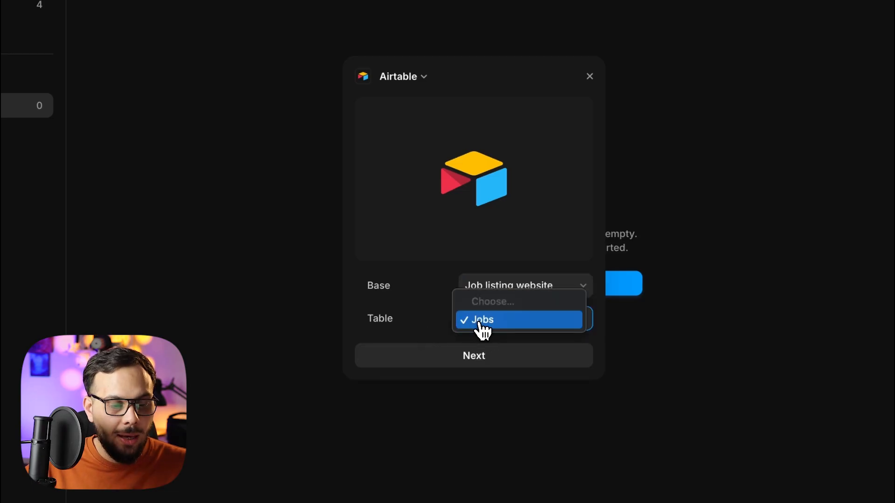
pyautogui.click(403, 321)
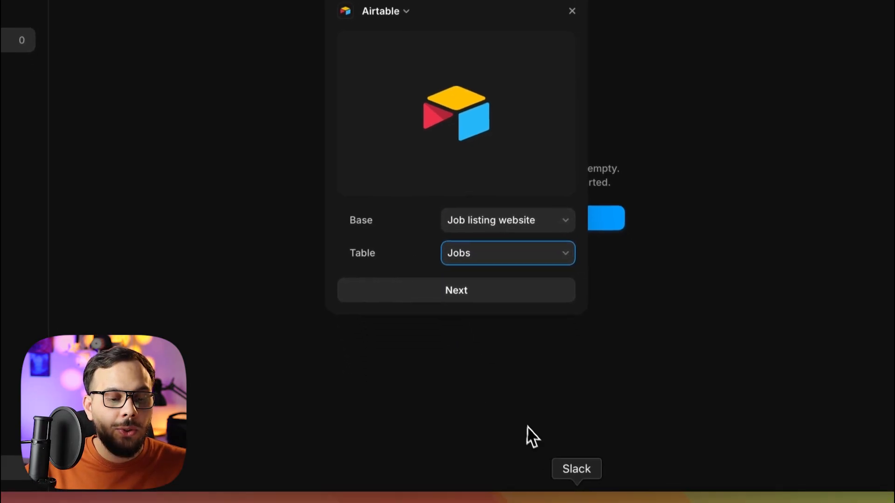
pyautogui.click(461, 500)
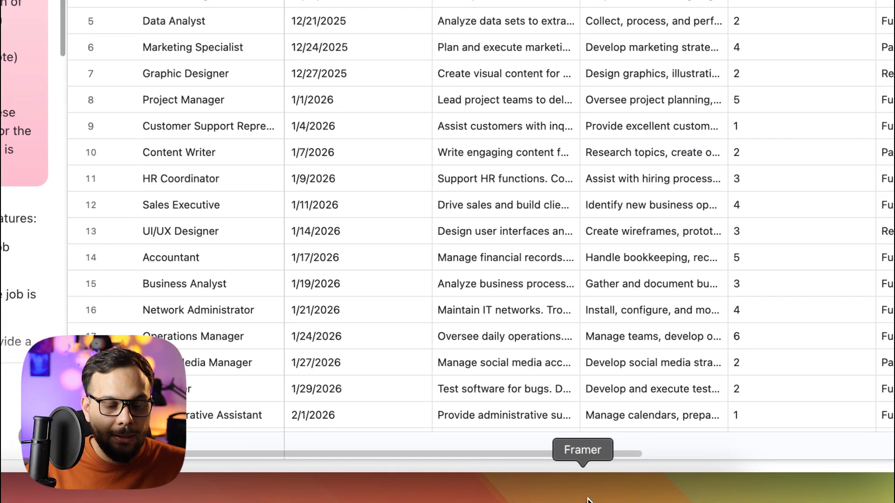
pyautogui.click(587, 499)
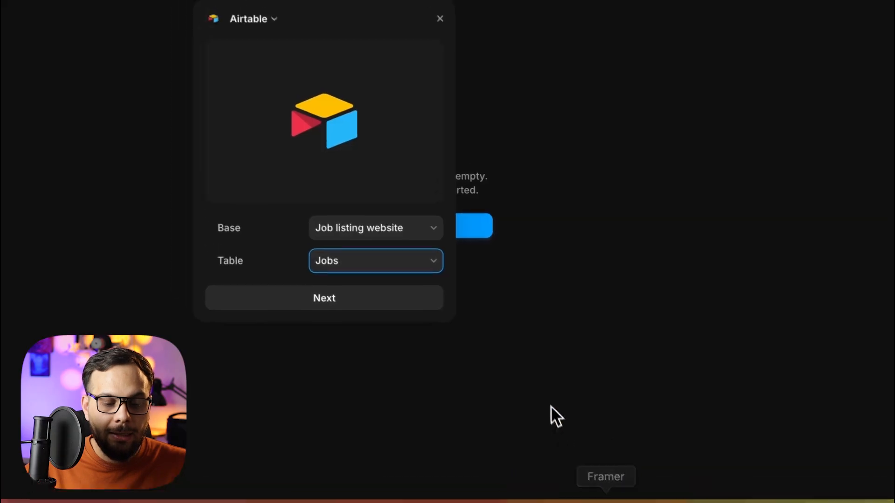
pyautogui.click(370, 299)
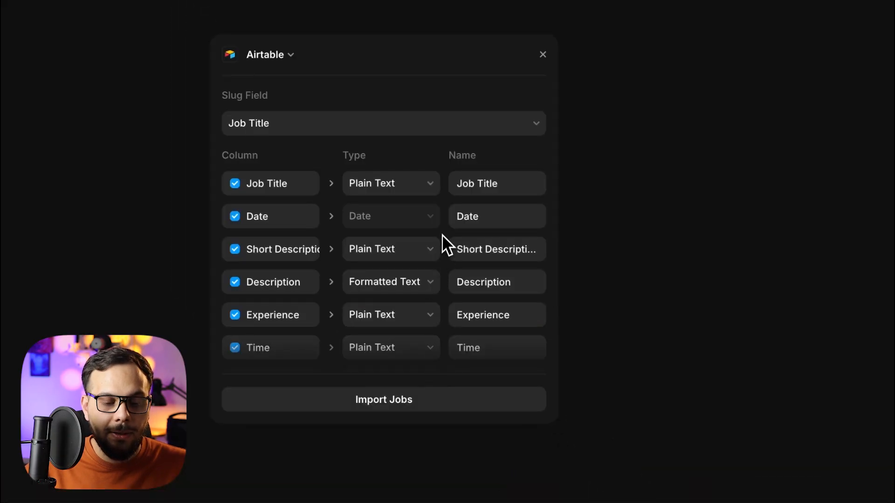
# Review the field mapping with Job Title as the slug field and import the jobs with all columns included
pyautogui.scroll(-2, 452, 259)
pyautogui.scroll(2, 450, 253)
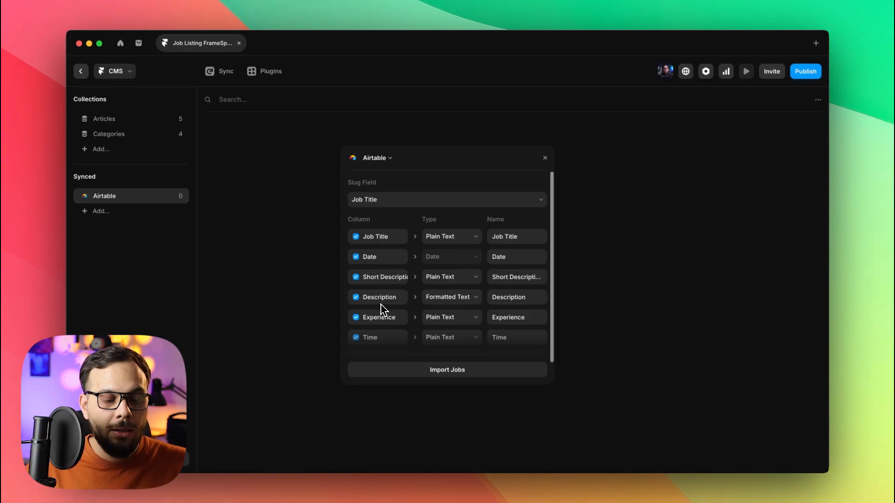
pyautogui.scroll(-2, 383, 309)
pyautogui.click(443, 370)
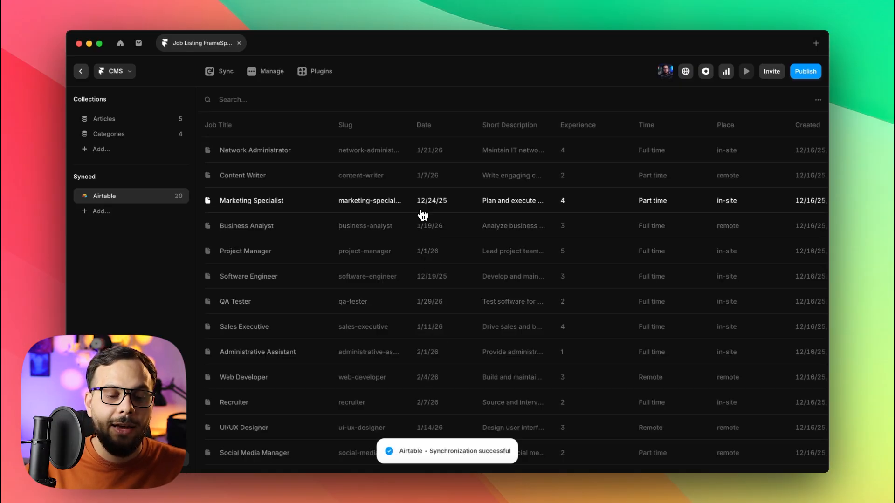
# Open the imported Marketing Specialist item and check its synced fields
pyautogui.click(434, 210)
pyautogui.scroll(-4, 558, 269)
pyautogui.scroll(4, 557, 270)
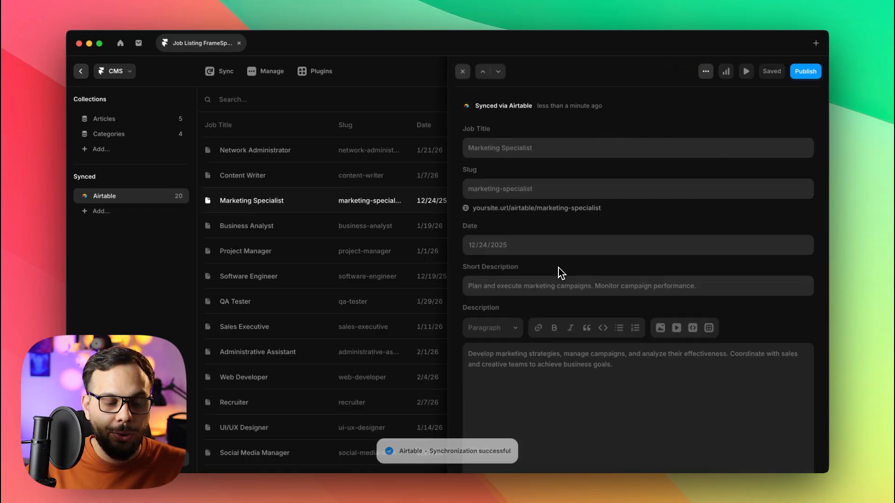
# Close the CMS item, return to the home page design, and delete every job card in the Jobs List except the first
pyautogui.click(462, 72)
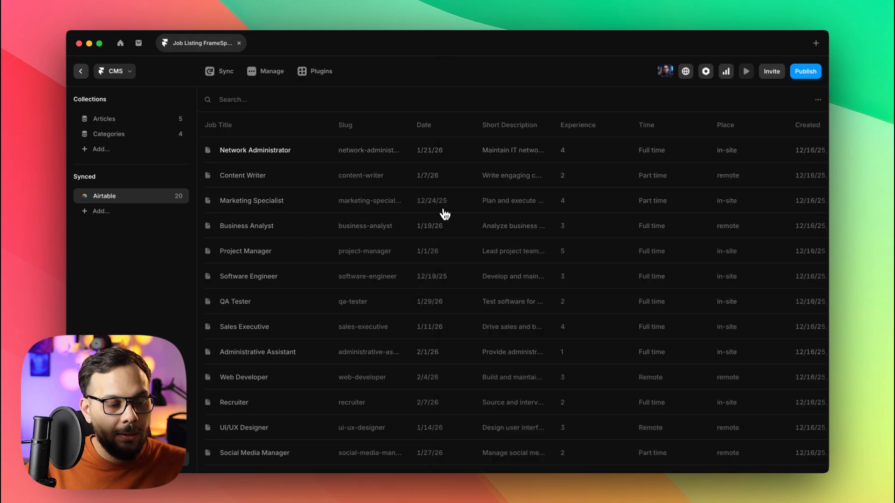
pyautogui.click(83, 73)
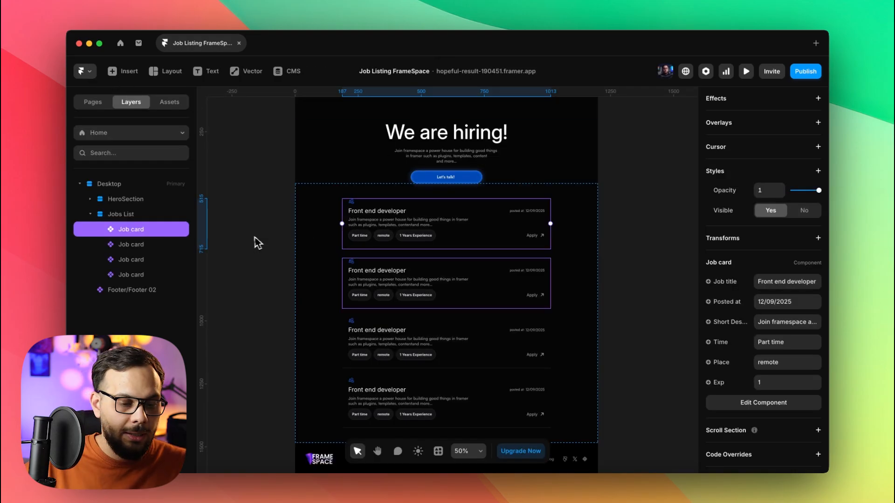
pyautogui.keyDown('shift'); pyautogui.click(146, 261); pyautogui.keyUp('shift')
pyautogui.press('BackSpace')
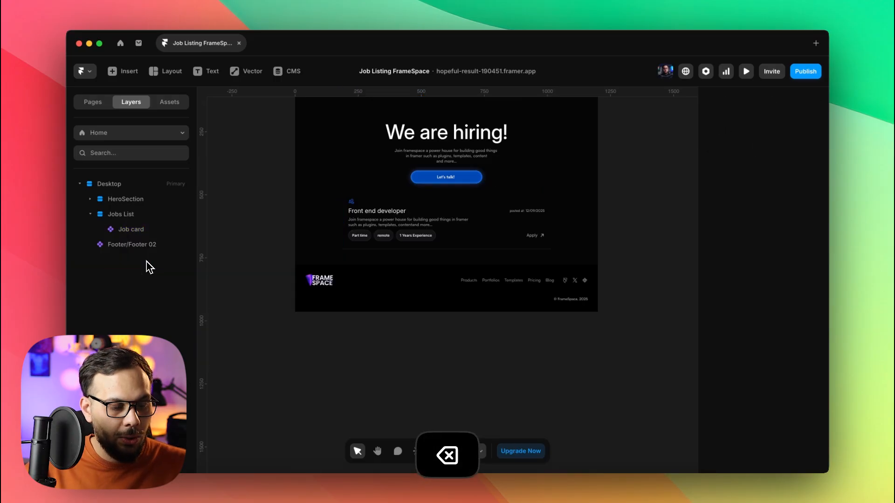
# Insert the Airtable collection list into the Jobs List above the job card and delete its default Job Title text
pyautogui.click(125, 72)
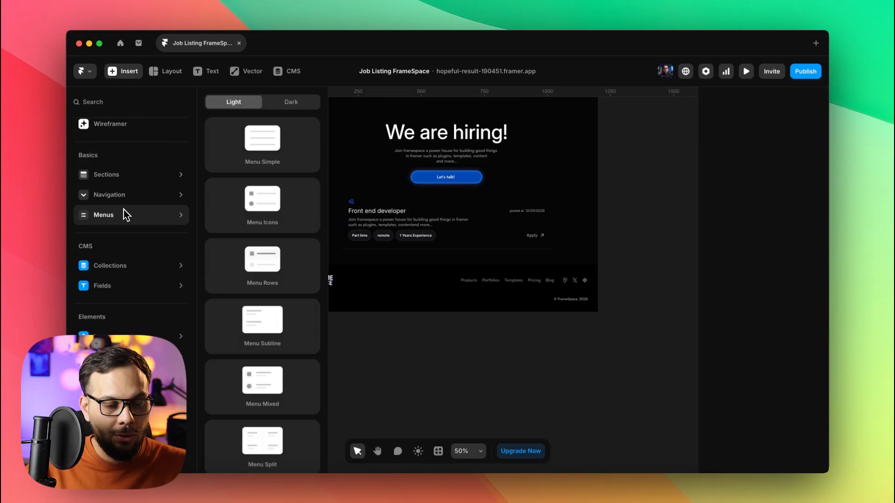
pyautogui.moveTo(258, 152); pyautogui.dragTo(424, 200)
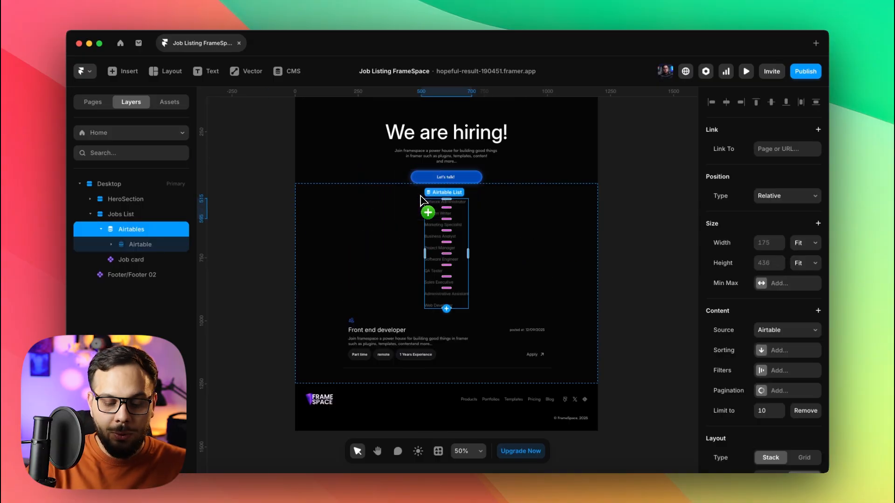
pyautogui.click(158, 244)
pyautogui.click(163, 260)
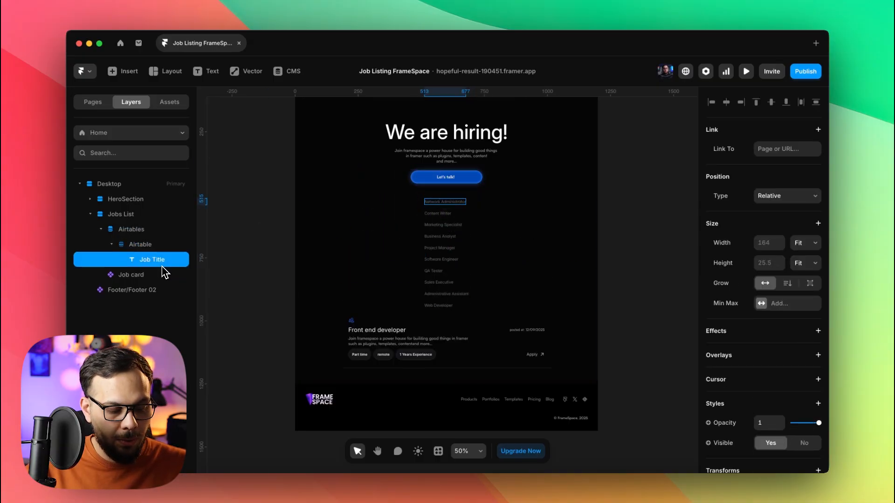
pyautogui.press('BackSpace')
# Move the remaining job card into the Airtable list item so that it repeats for every record
pyautogui.click(152, 266)
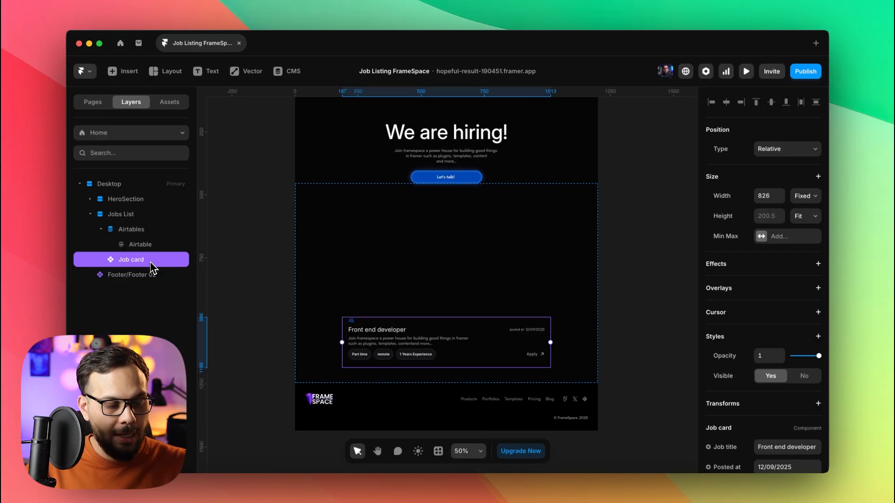
pyautogui.press('super+x')
pyautogui.click(146, 248)
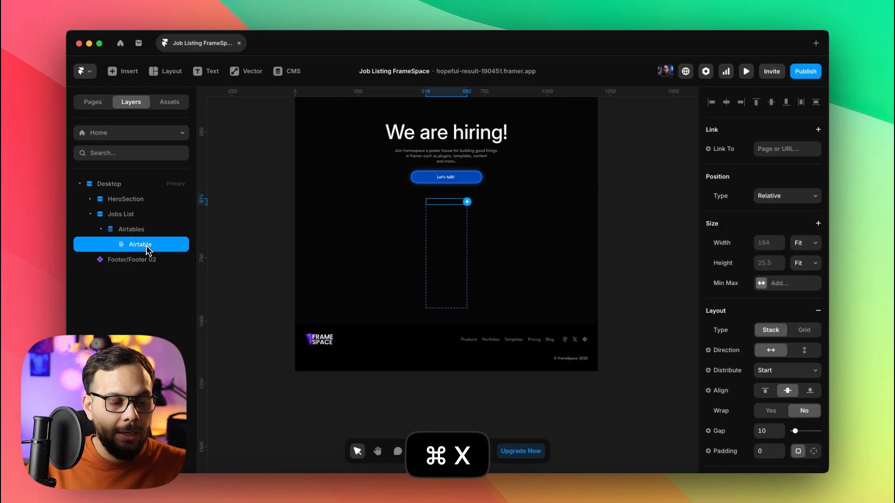
pyautogui.press('super+v')
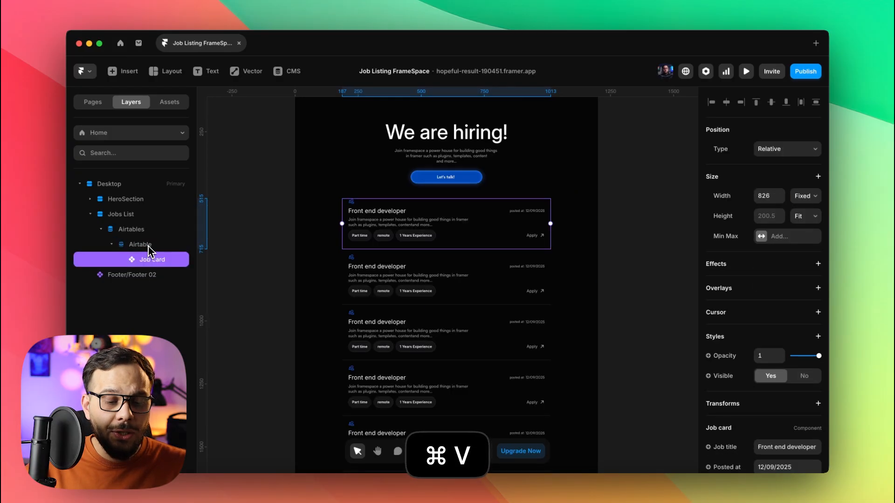
# Check the nested Airtable list layers and look through the repeated job cards down to the footer
pyautogui.click(147, 245)
pyautogui.click(145, 230)
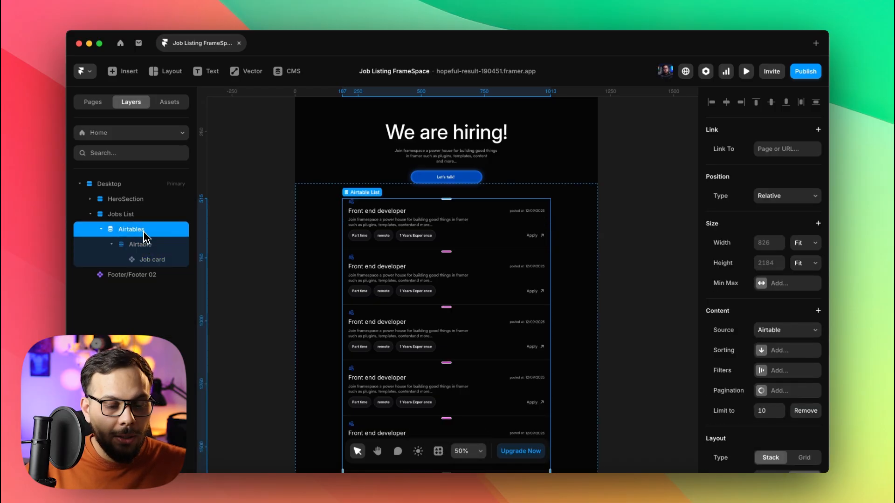
pyautogui.click(149, 259)
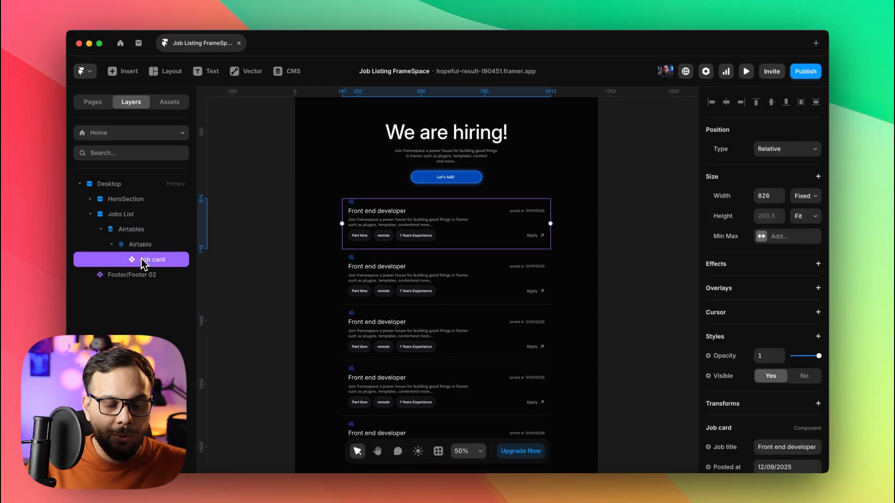
pyautogui.scroll(-5, 396, 285)
pyautogui.scroll(5, 404, 284)
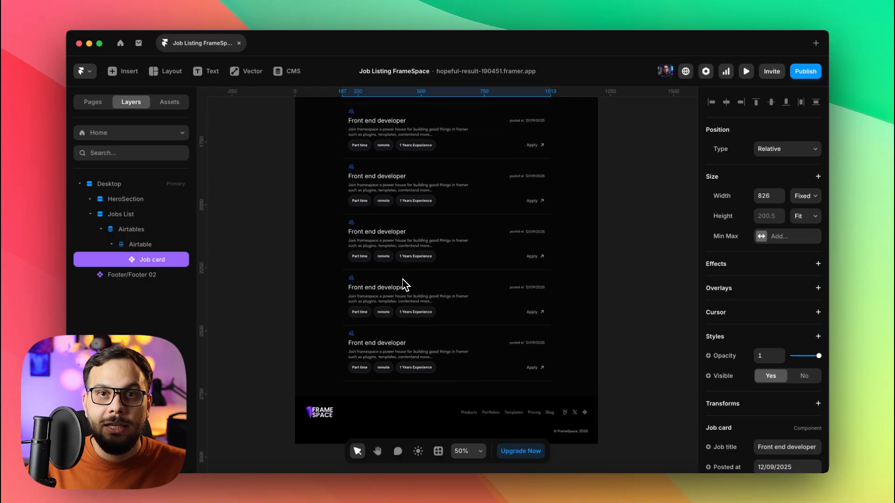
pyautogui.scroll(2, 404, 284)
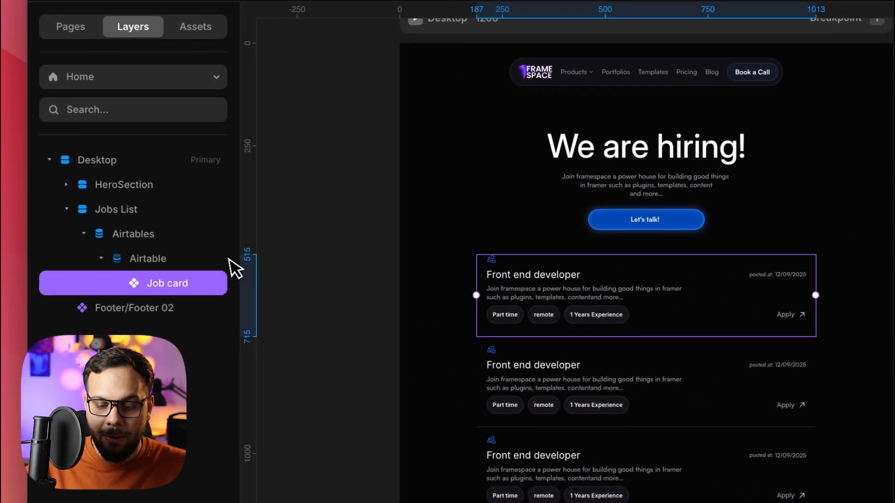
# Try an item limit of 2 on the Airtable list and remove the limit entirely
pyautogui.click(165, 236)
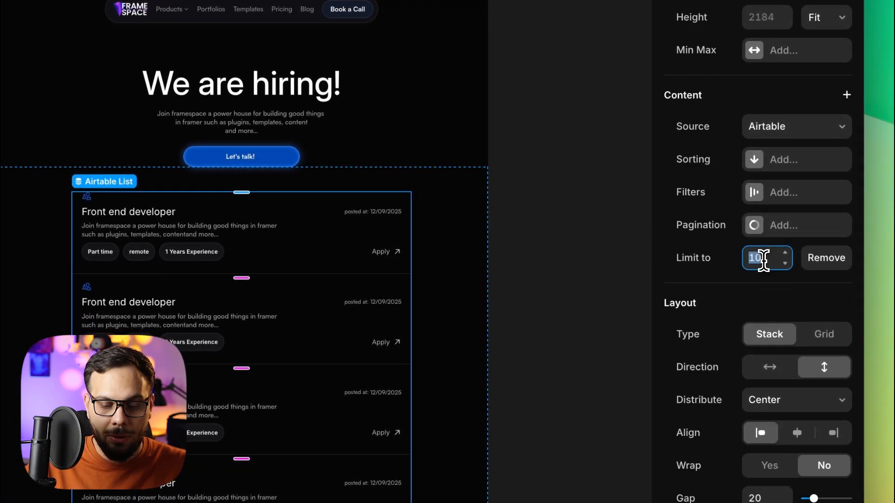
pyautogui.press('Return')
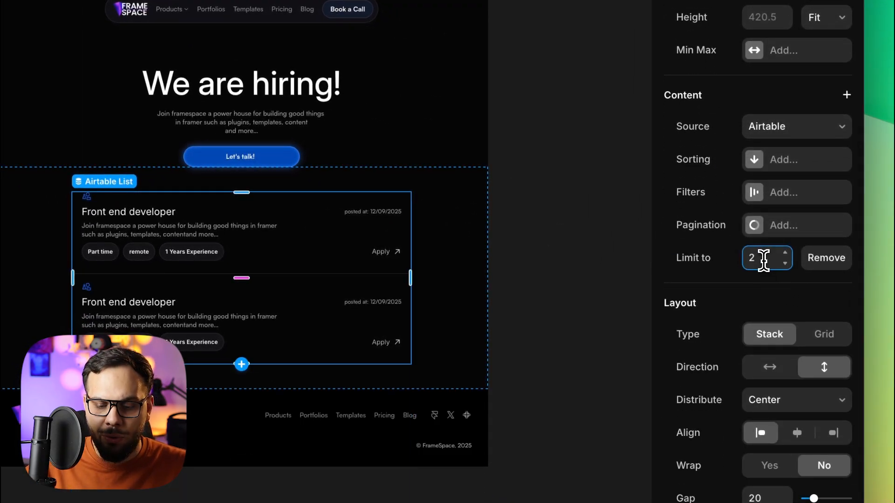
pyautogui.click(819, 259)
# Add Load More pagination with 5 items to the Airtable list
pyautogui.click(789, 226)
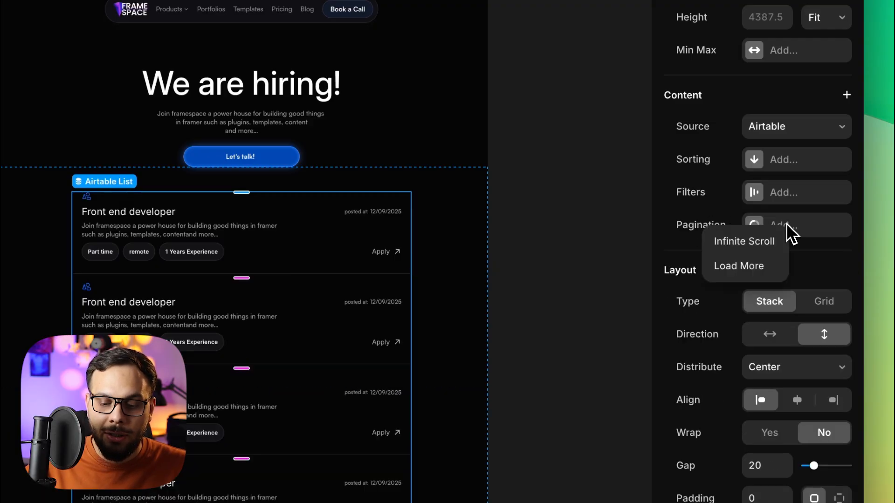
pyautogui.click(747, 266)
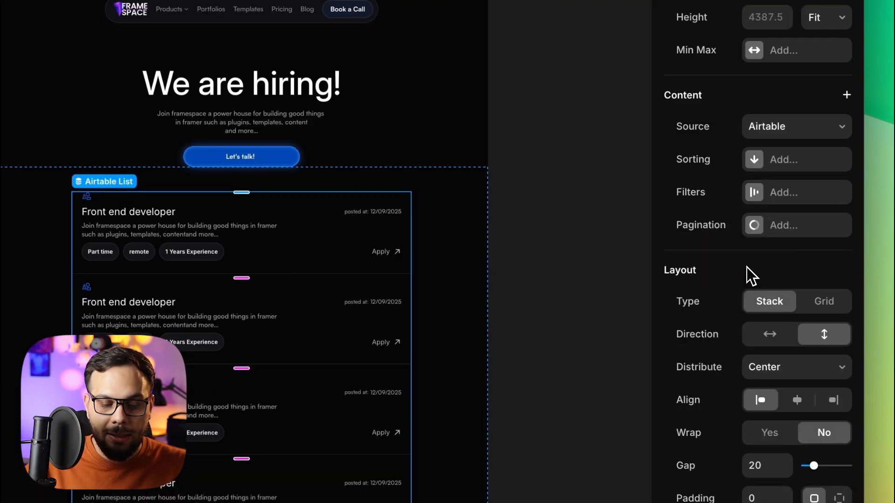
pyautogui.click(779, 226)
pyautogui.write('5')
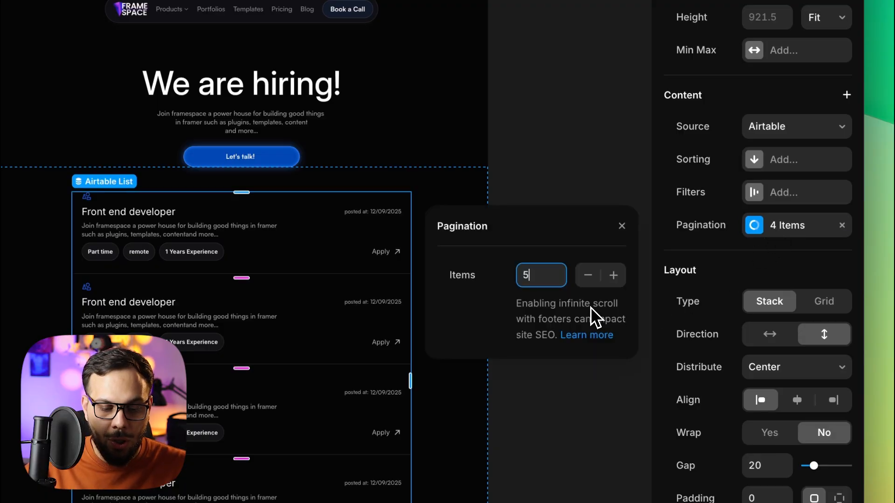
pyautogui.click(622, 226)
# Set the Airtable list's stack alignment to center
pyautogui.scroll(-5, 525, 248)
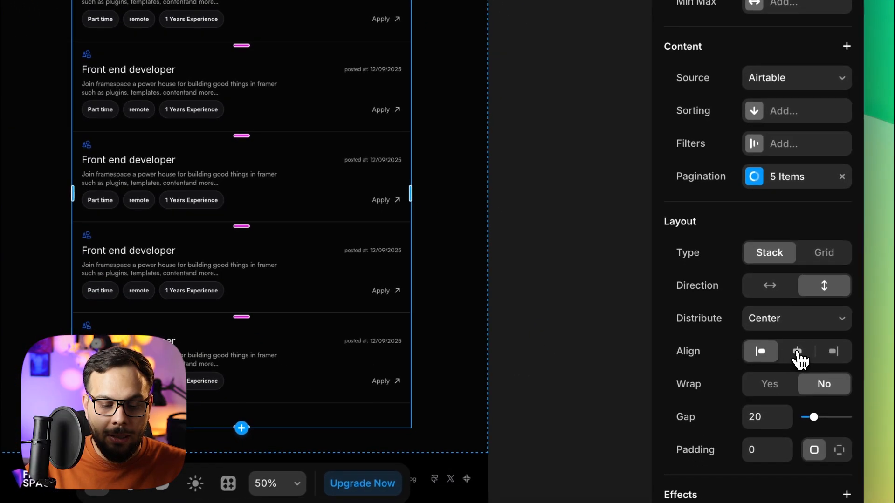
pyautogui.click(797, 353)
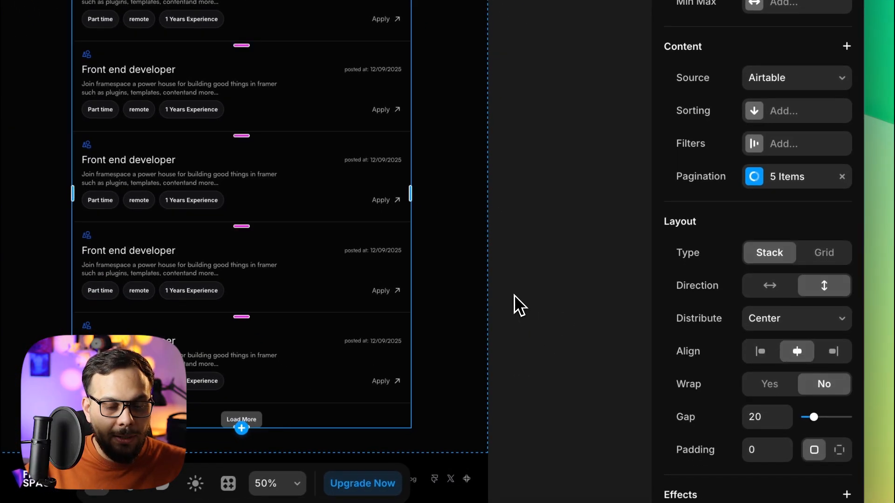
pyautogui.scroll(3, 514, 295)
pyautogui.scroll(-3, 514, 295)
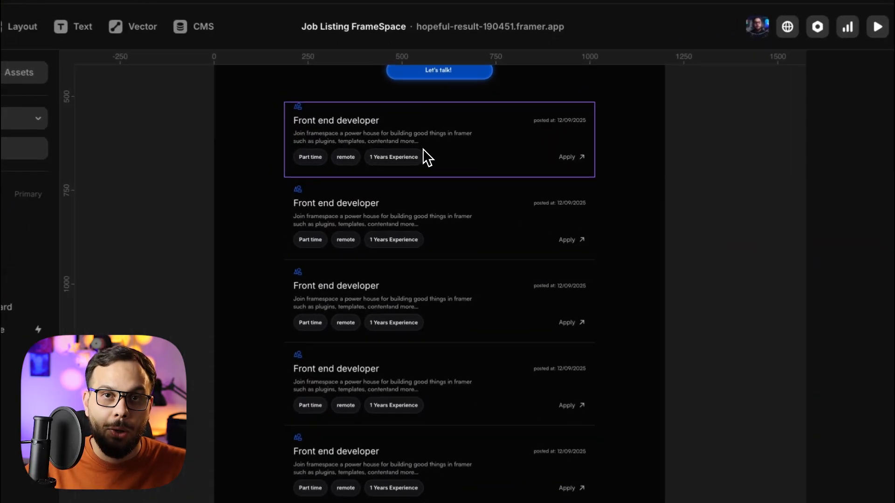
# Open the Job card component, examine which variable drives the title text's content, and return to the Home page
pyautogui.doubleClick(443, 158)
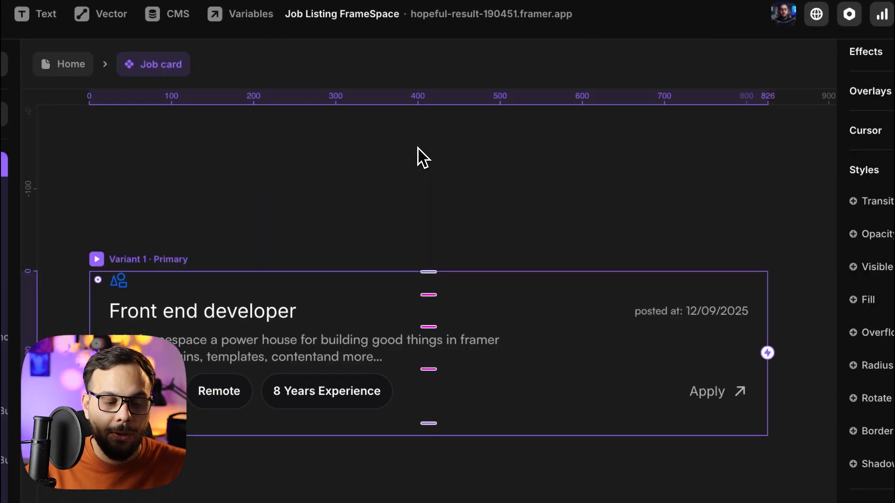
pyautogui.click(269, 319)
pyautogui.click(717, 190)
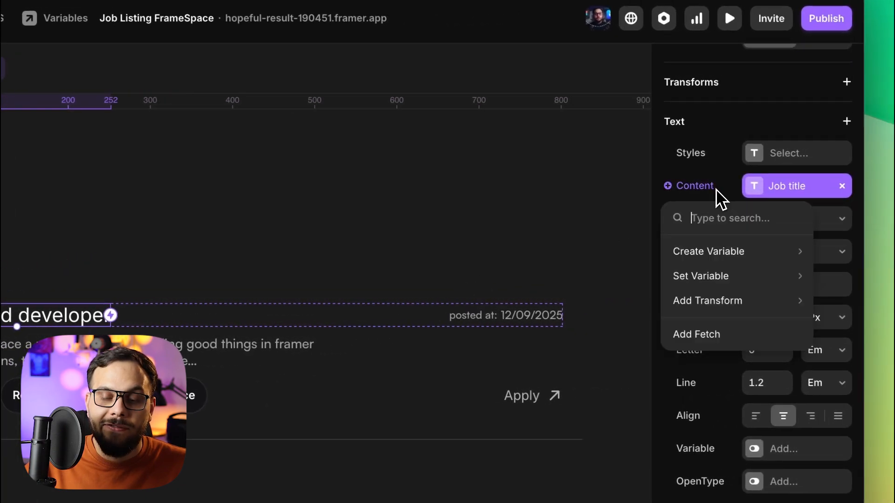
pyautogui.click(781, 187)
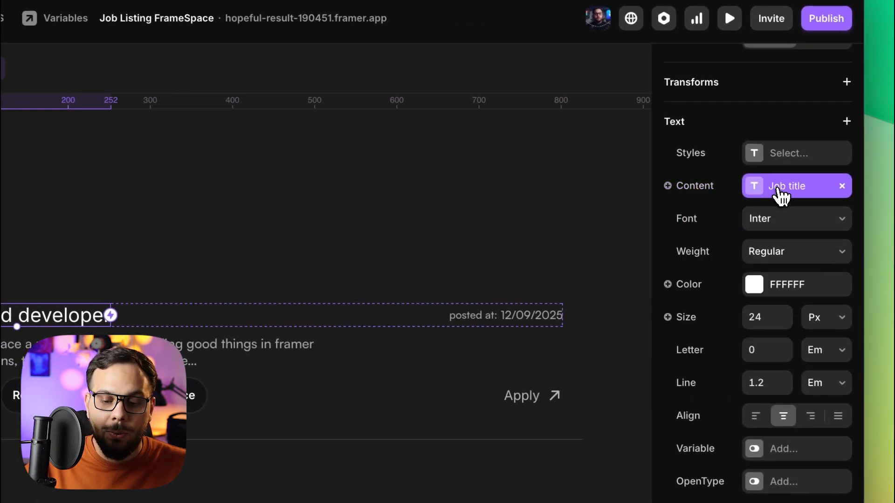
pyautogui.click(714, 188)
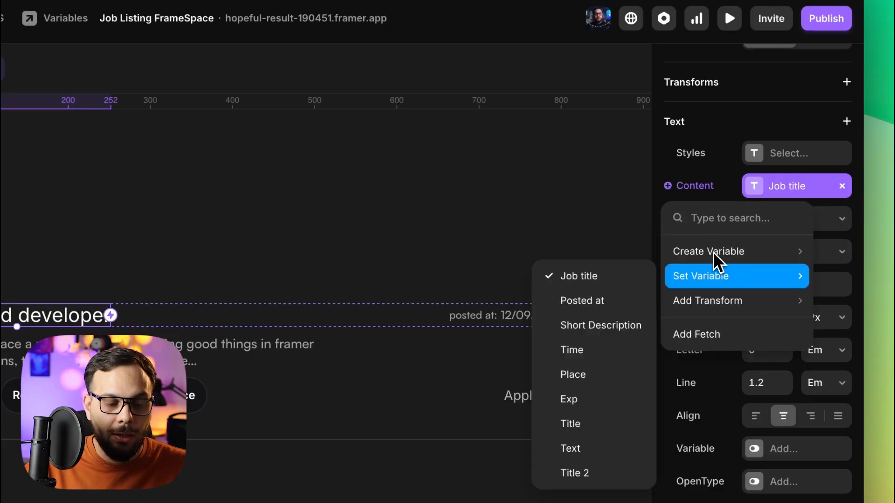
pyautogui.moveTo(708, 262)
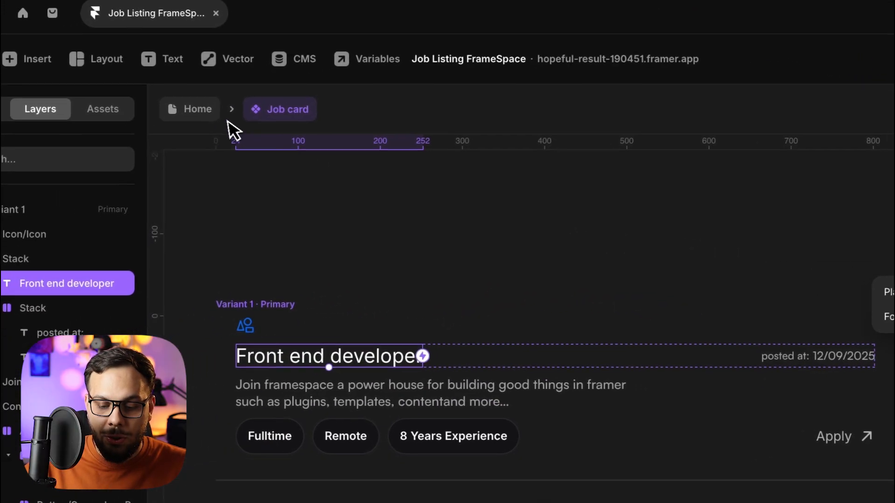
pyautogui.click(205, 112)
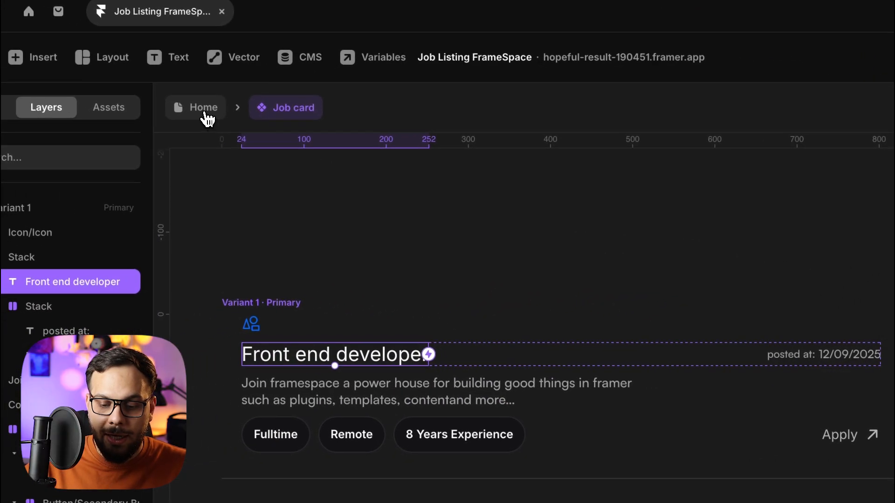
pyautogui.click(203, 112)
# Bind the first job card's Job title property to the Job Title field of the Airtable collection
pyautogui.click(417, 224)
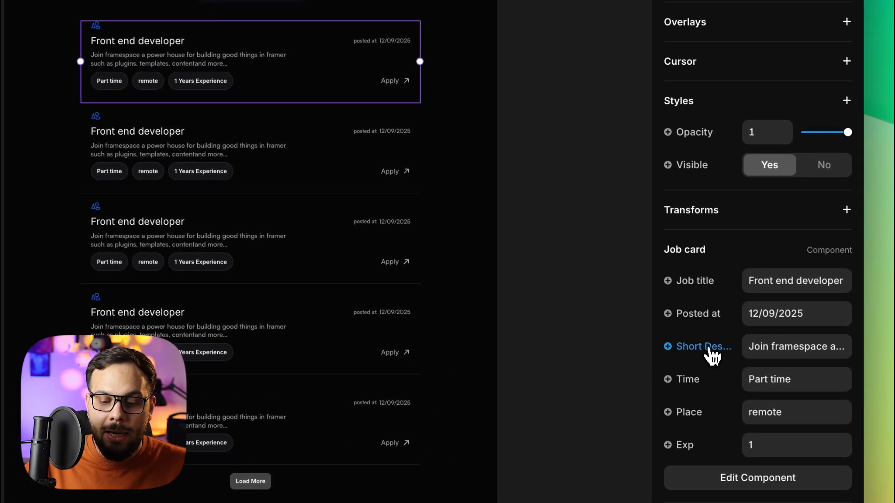
pyautogui.click(711, 283)
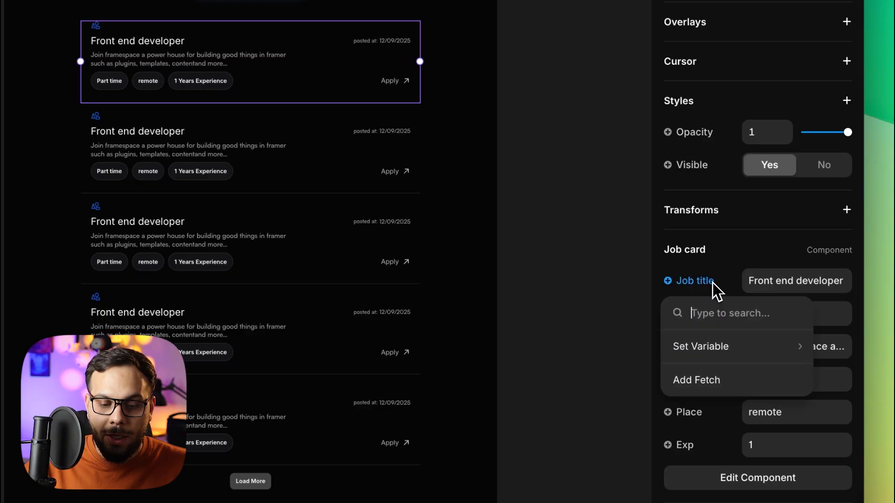
pyautogui.moveTo(714, 330)
pyautogui.click(582, 101)
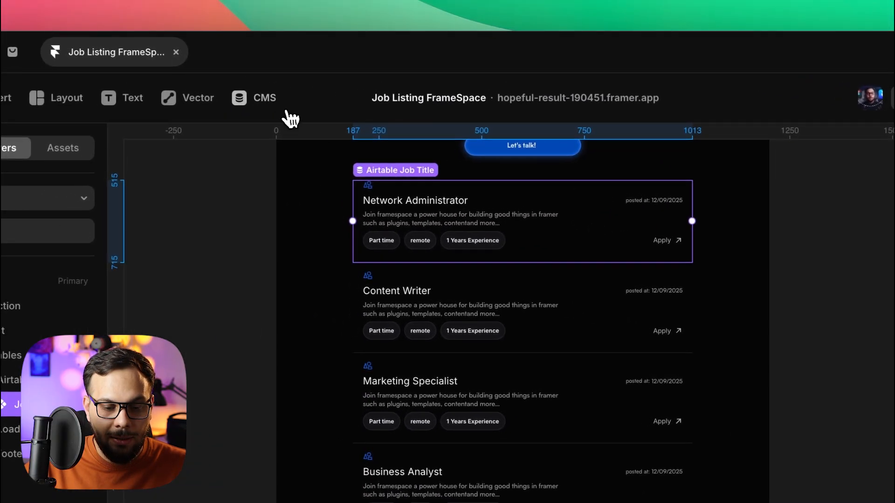
# Review the Network Administrator item's fields in the CMS and return to the page design
pyautogui.click(136, 76)
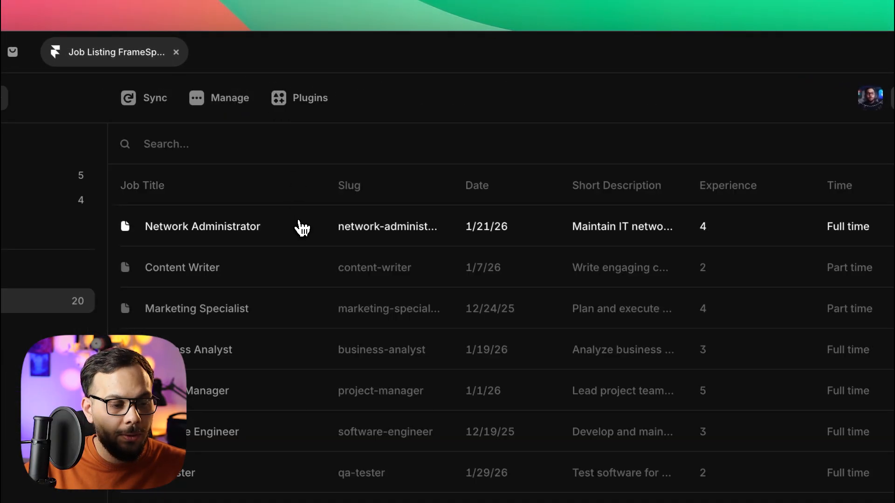
pyautogui.click(300, 225)
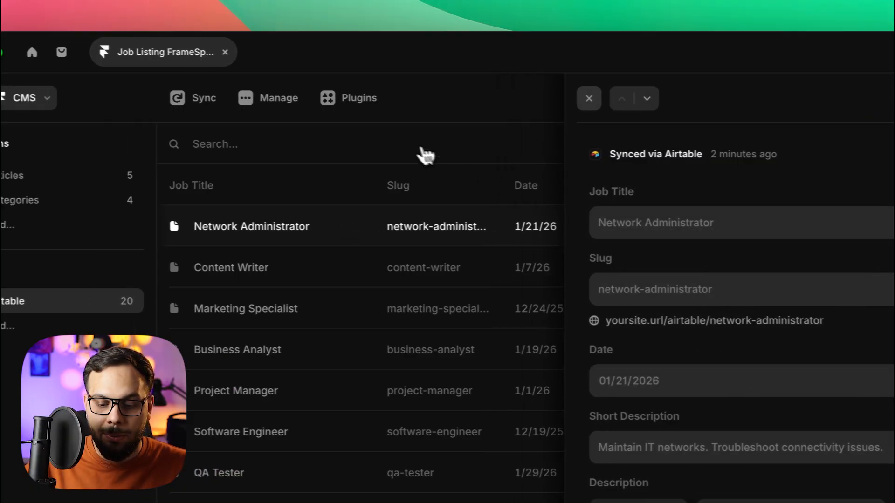
pyautogui.click(58, 101)
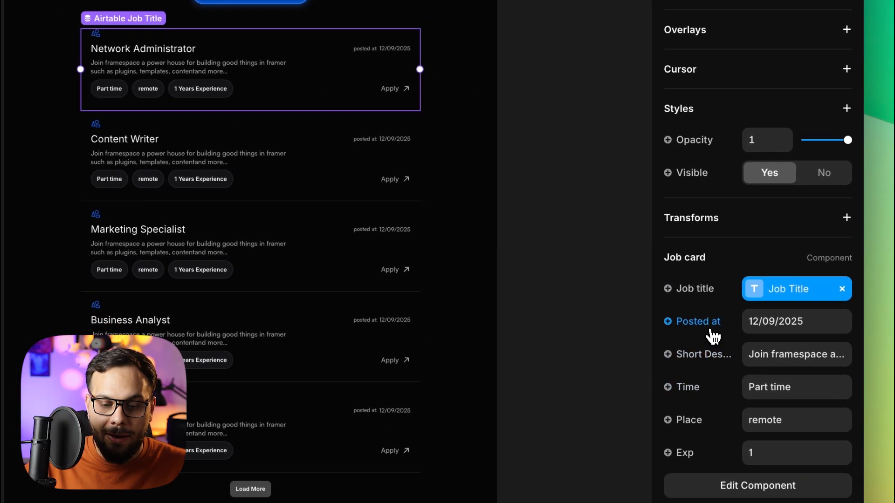
# Bind the job card's Posted at property to the collection's Date field using the Format transform
pyautogui.click(723, 348)
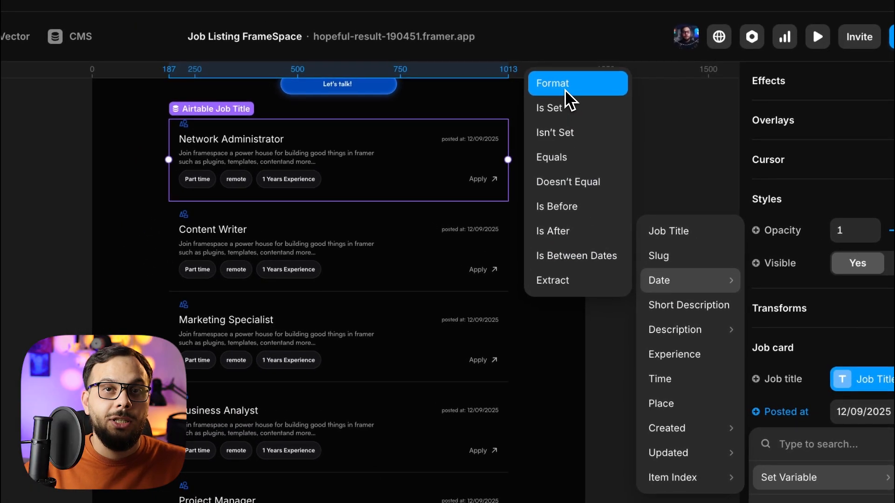
pyautogui.click(563, 91)
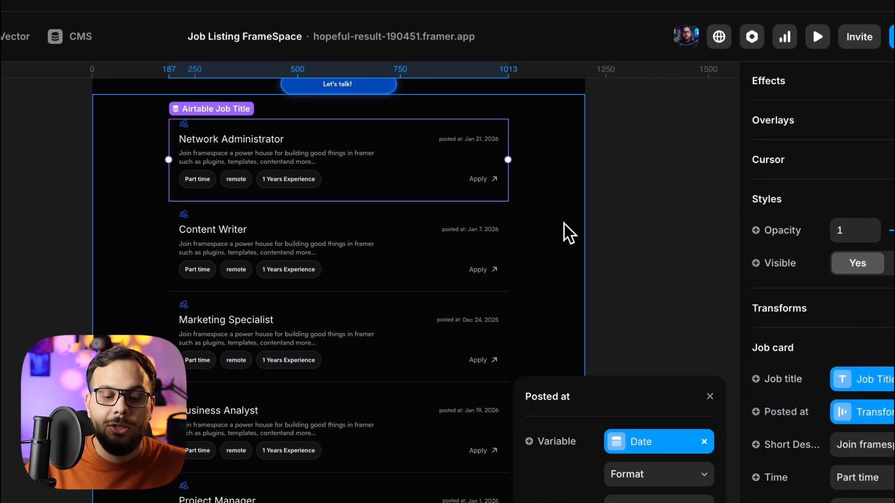
# Examine how the posted-at dates appear on the job cards in the list
pyautogui.scroll(2, 540, 230)
pyautogui.hscroll(1, 539, 230)
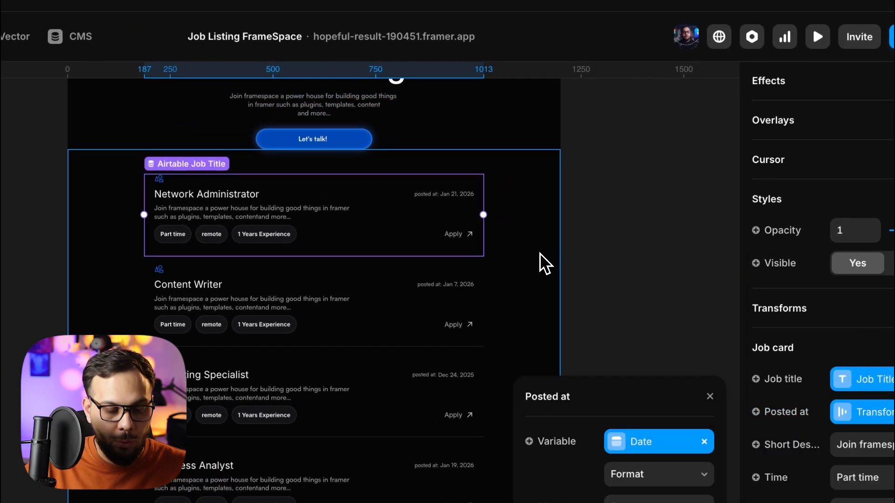
pyautogui.click(546, 261)
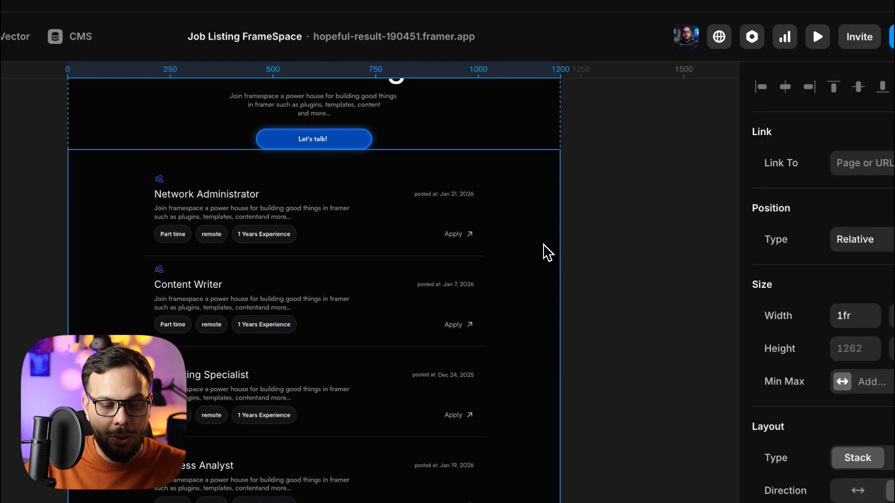
pyautogui.click(470, 191)
pyautogui.click(448, 204)
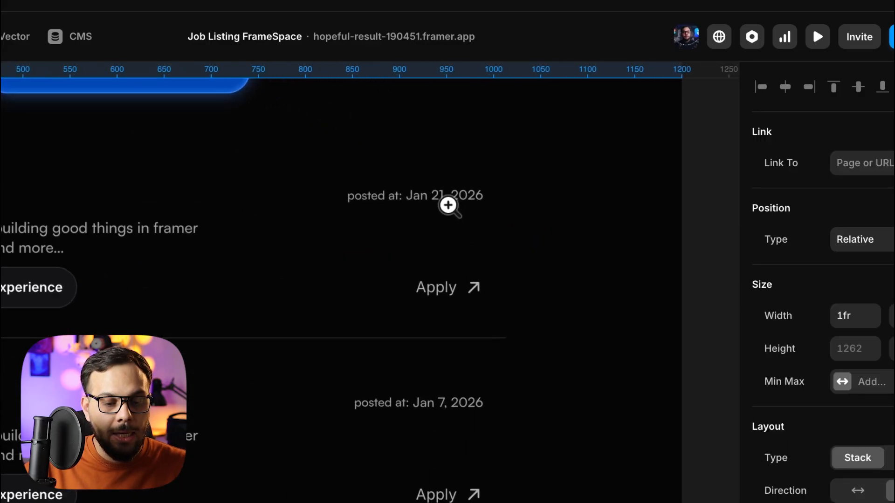
pyautogui.hotkey('alt', 'z')
pyautogui.keyDown('alt'); pyautogui.click(436, 197); pyautogui.keyUp('alt')
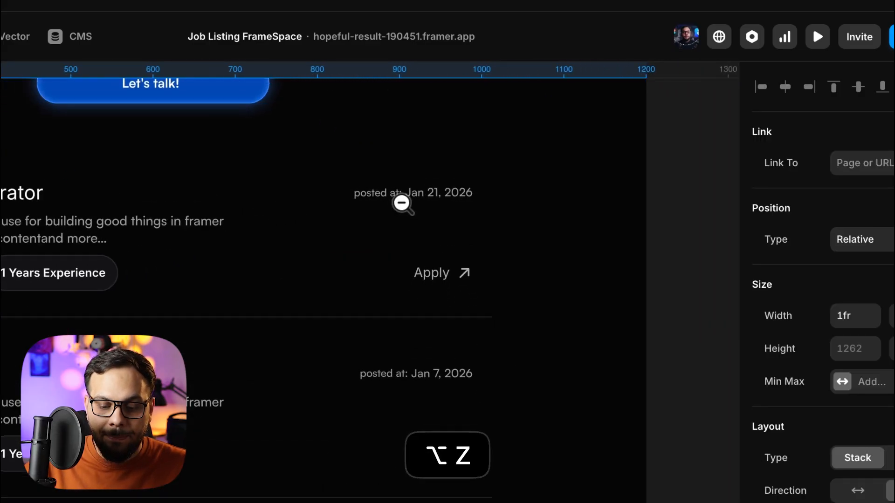
pyautogui.keyDown('alt'); pyautogui.click(402, 202); pyautogui.keyUp('alt')
# Bind the first job card's Short Description property to the collection's Short Description field
pyautogui.click(373, 213)
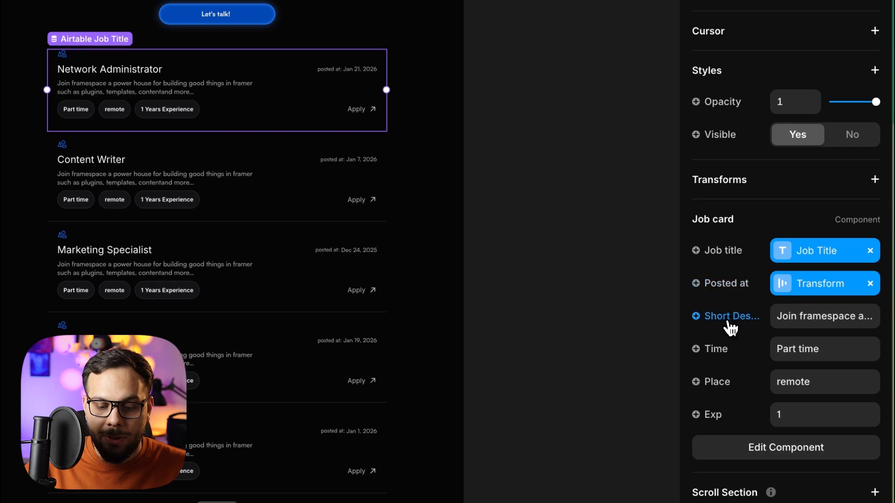
pyautogui.click(696, 317)
pyautogui.moveTo(726, 382)
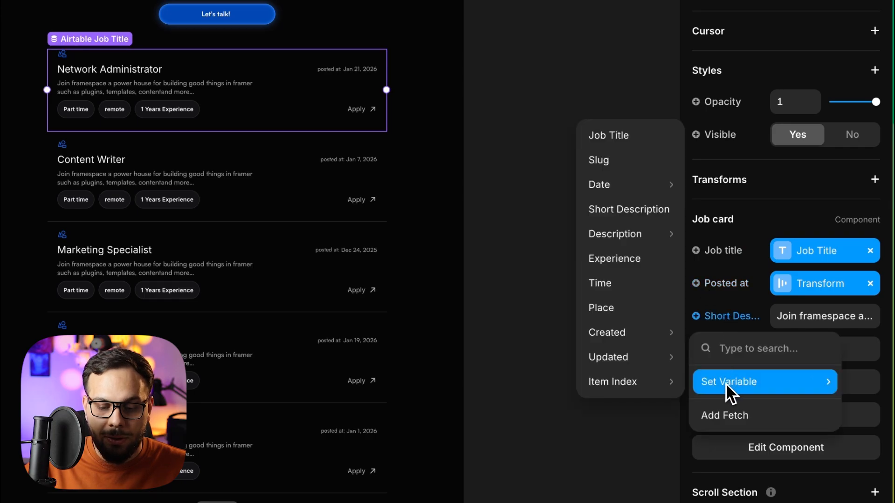
pyautogui.click(614, 211)
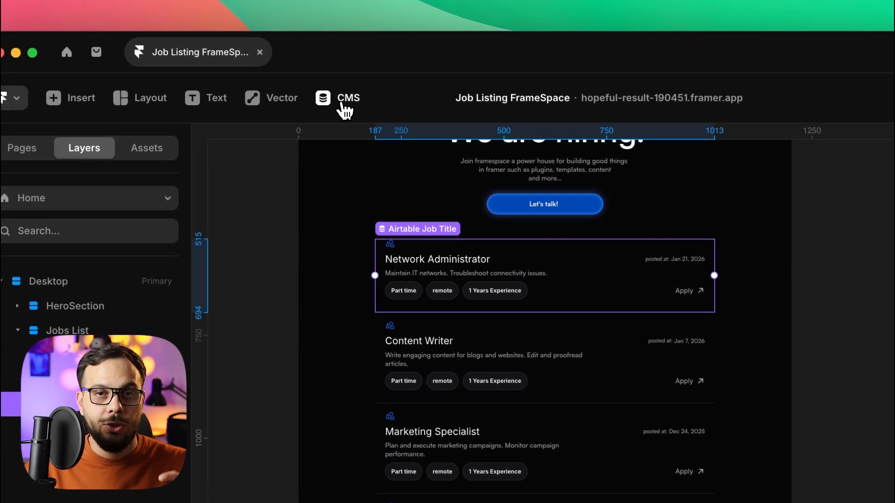
# Review the Content Writer item's fields in the CMS and return to the page design
pyautogui.click(341, 100)
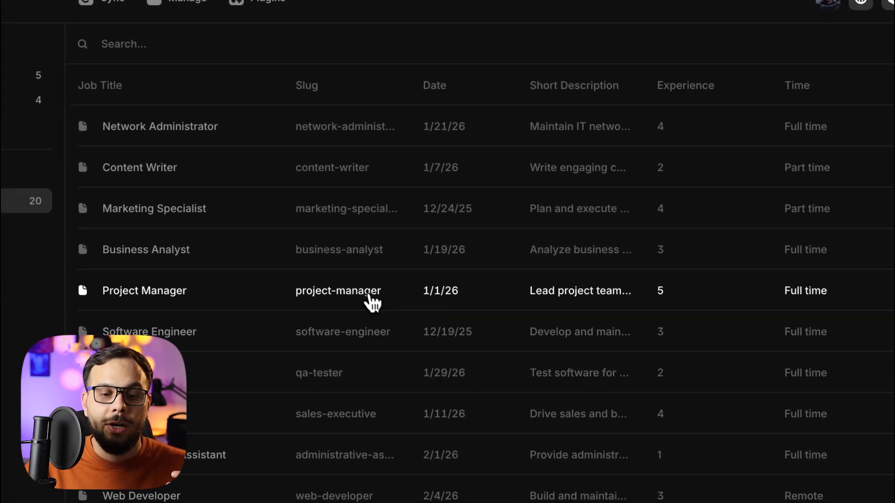
pyautogui.click(248, 178)
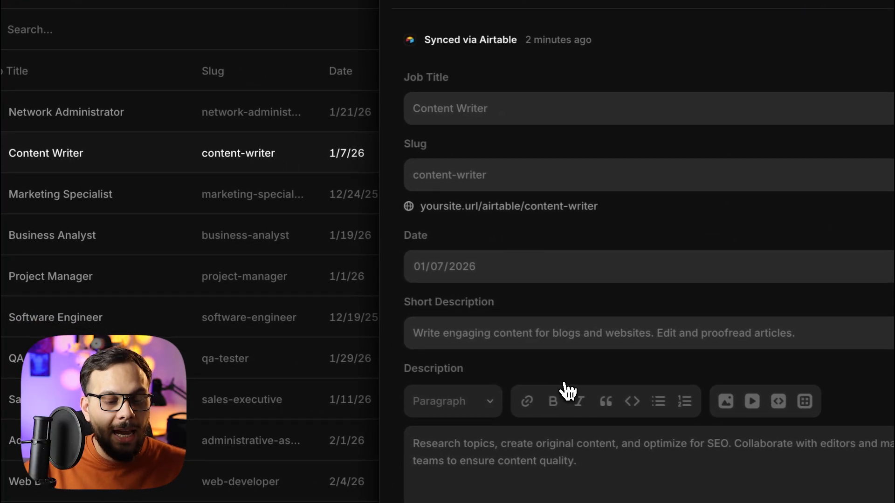
pyautogui.click(503, 48)
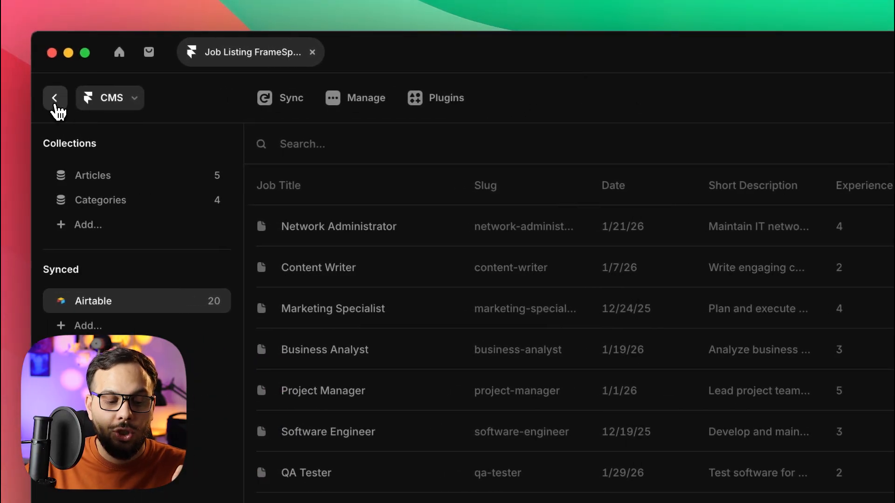
pyautogui.click(55, 99)
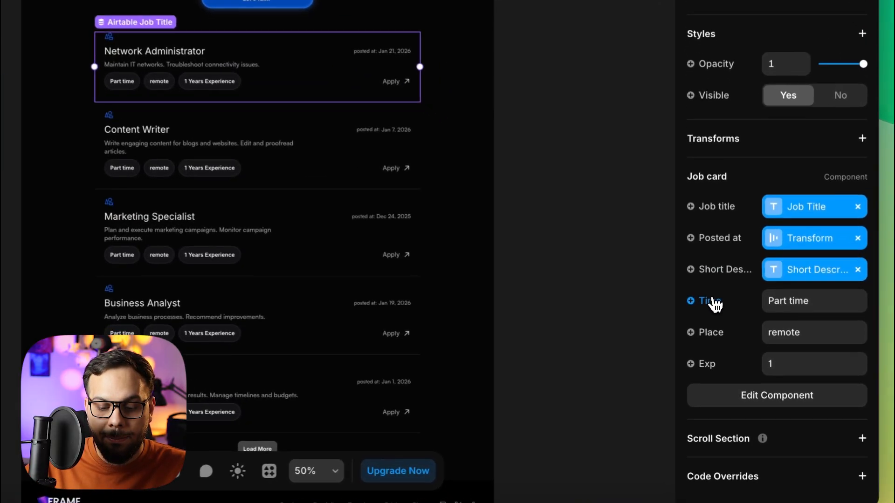
# Bind the job card's Time and Place properties to the collection's Time and Place fields
pyautogui.click(708, 342)
pyautogui.moveTo(724, 384)
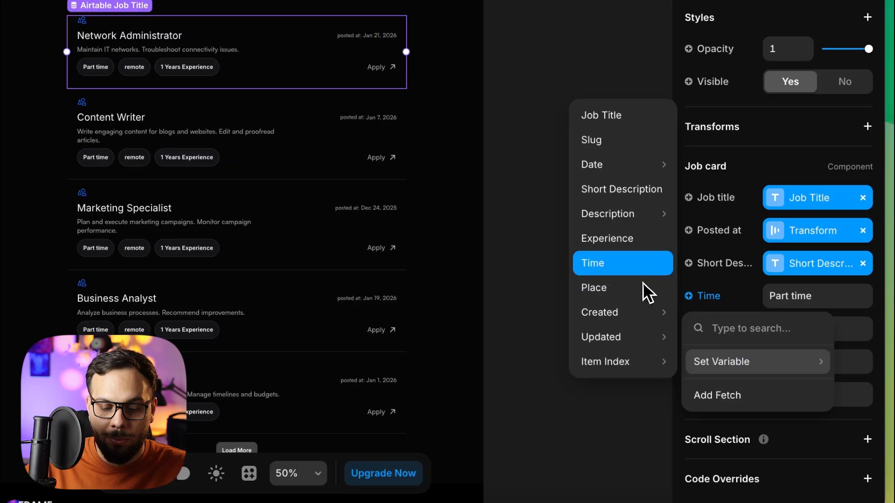
pyautogui.click(642, 267)
pyautogui.click(724, 336)
pyautogui.moveTo(706, 383)
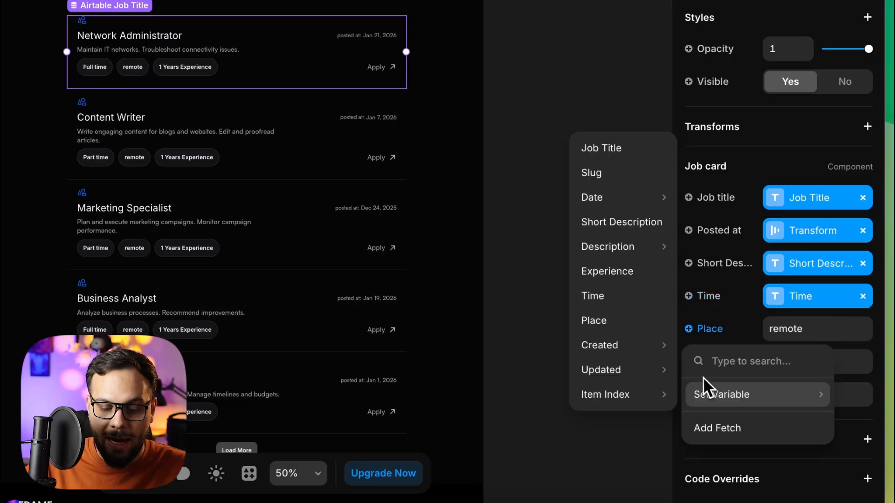
pyautogui.click(630, 321)
# Bind the job card's Exp property to the collection's Experience field and deselect the card
pyautogui.click(704, 360)
pyautogui.moveTo(732, 428)
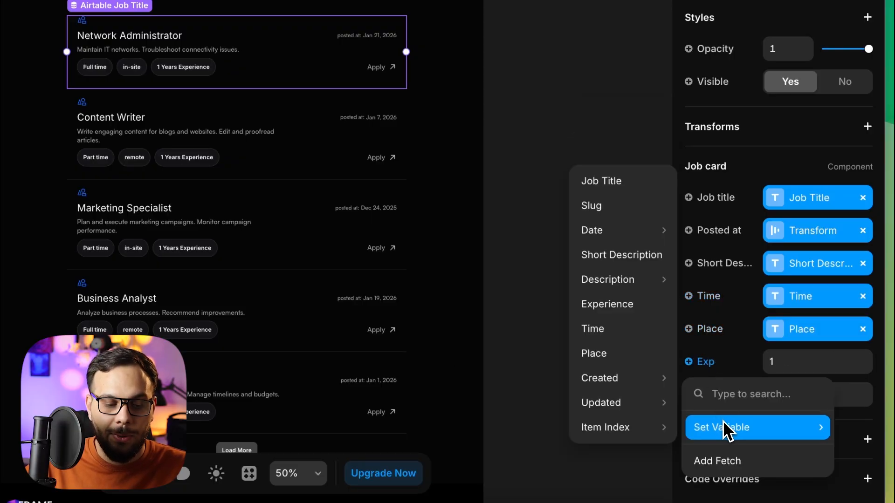
pyautogui.moveTo(611, 380)
pyautogui.click(612, 303)
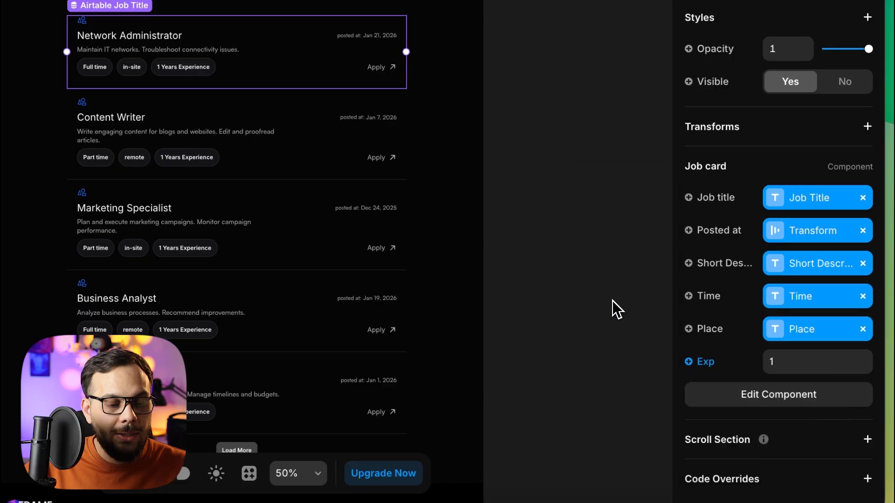
pyautogui.click(541, 169)
# Check the time, place and experience tags on the job cards throughout the page
pyautogui.press('z')
pyautogui.click(198, 66)
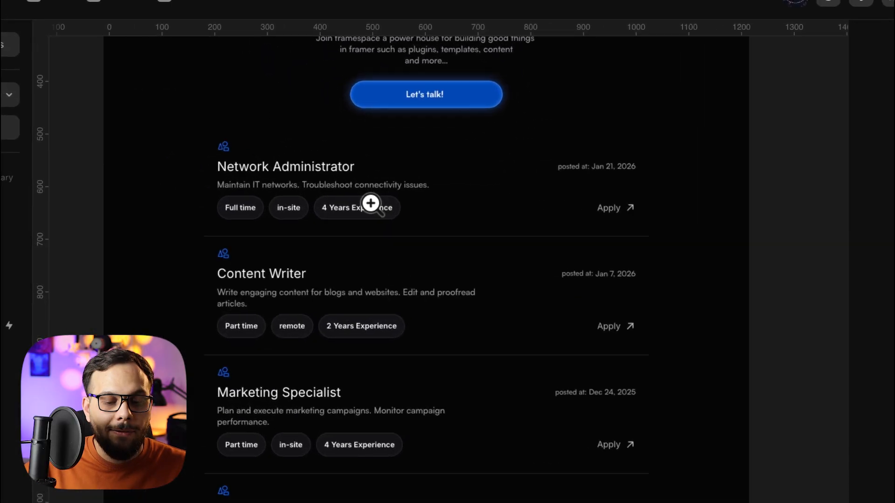
pyautogui.scroll(-2, 208, 146)
pyautogui.scroll(2, 210, 142)
pyautogui.scroll(-3, 415, 249)
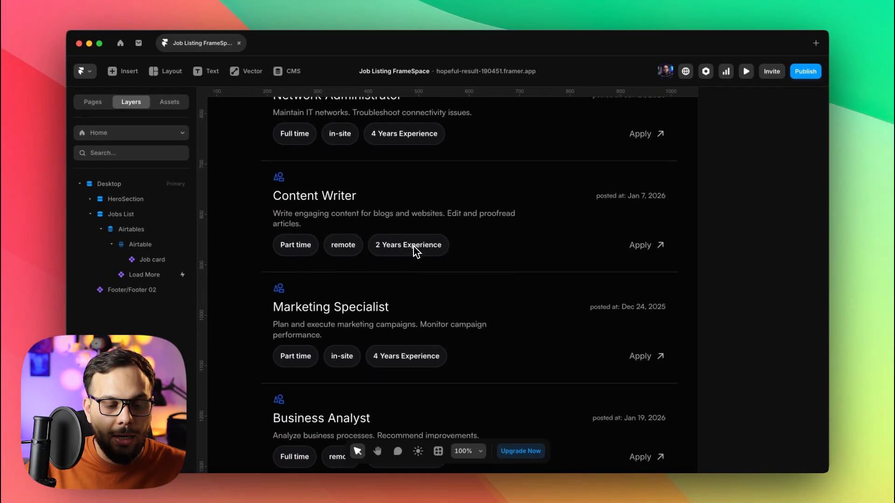
pyautogui.press('z')
pyautogui.keyDown('alt'); pyautogui.click(413, 247); pyautogui.keyUp('alt')
pyautogui.scroll(-3, 415, 249)
pyautogui.scroll(5, 415, 249)
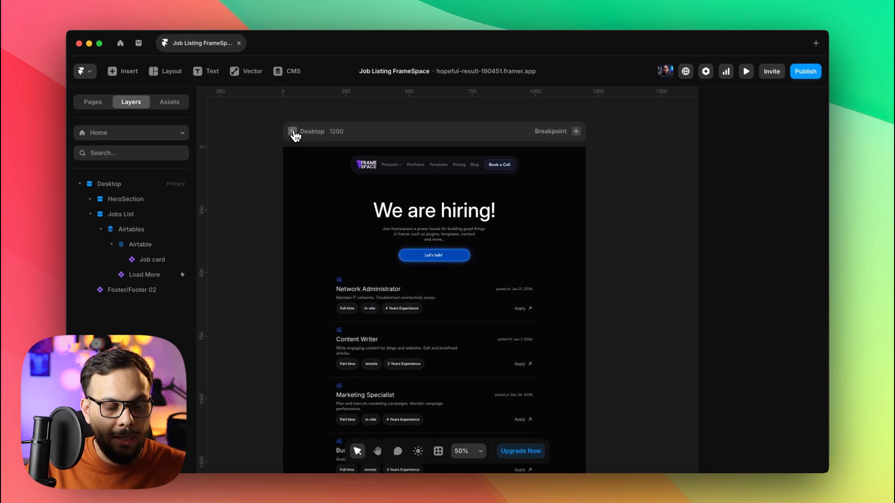
# Preview the Desktop page, test loading more jobs to the end of the list, and return to the editor
pyautogui.click(293, 133)
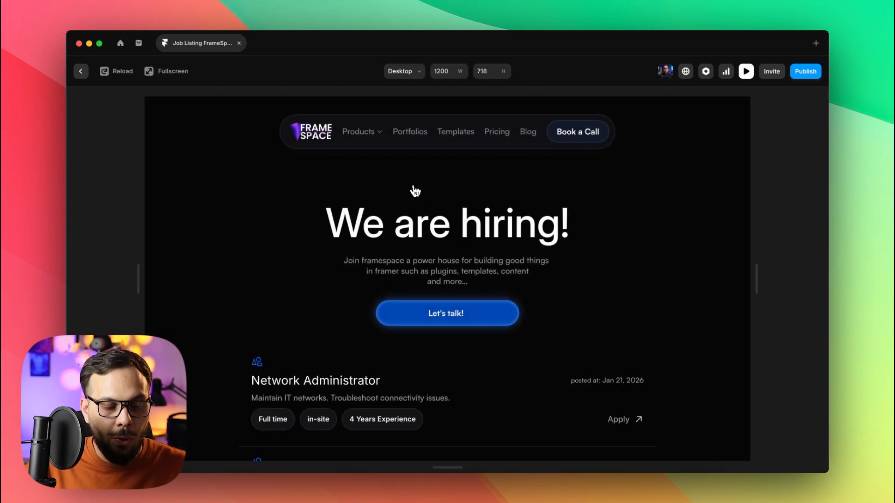
pyautogui.scroll(-10, 446, 198)
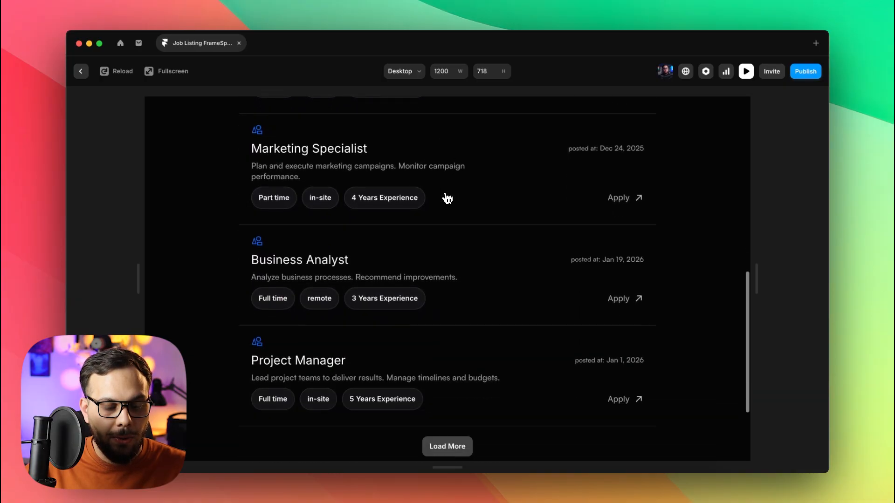
pyautogui.scroll(2, 446, 197)
pyautogui.click(450, 354)
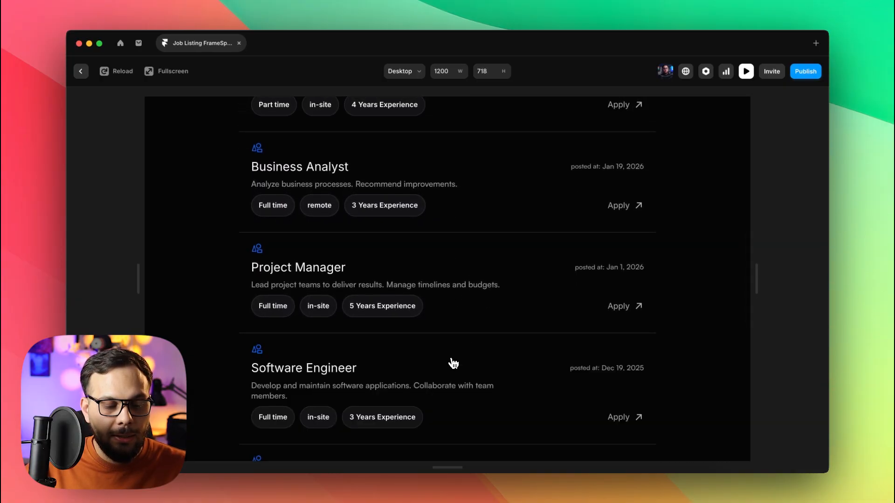
pyautogui.scroll(-2, 466, 345)
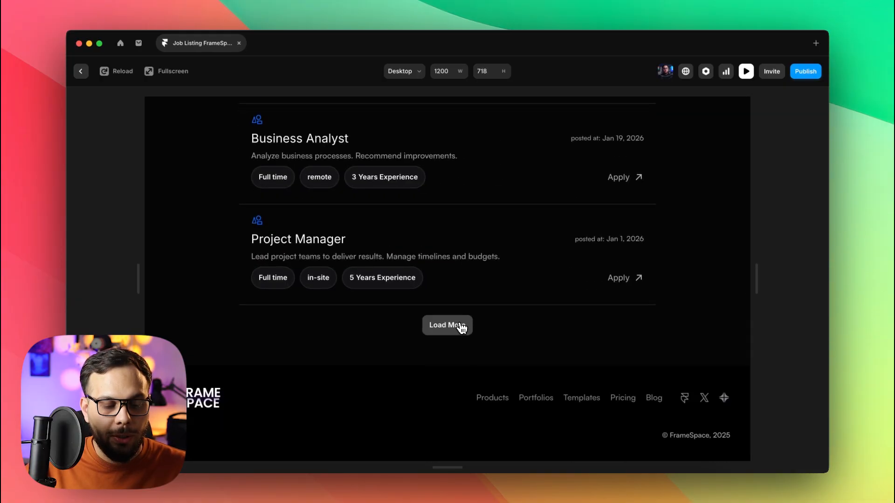
pyautogui.click(457, 328)
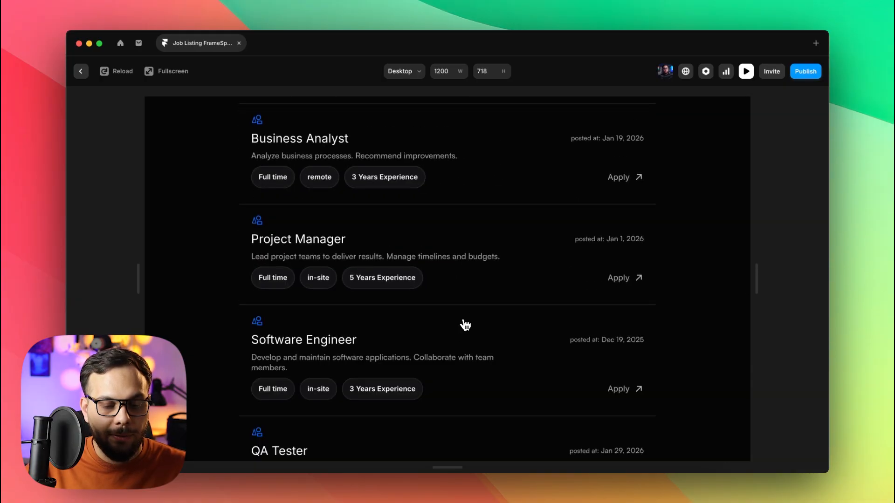
pyautogui.scroll(-3, 485, 306)
pyautogui.scroll(-8, 484, 305)
pyautogui.scroll(8, 484, 306)
pyautogui.scroll(10, 485, 305)
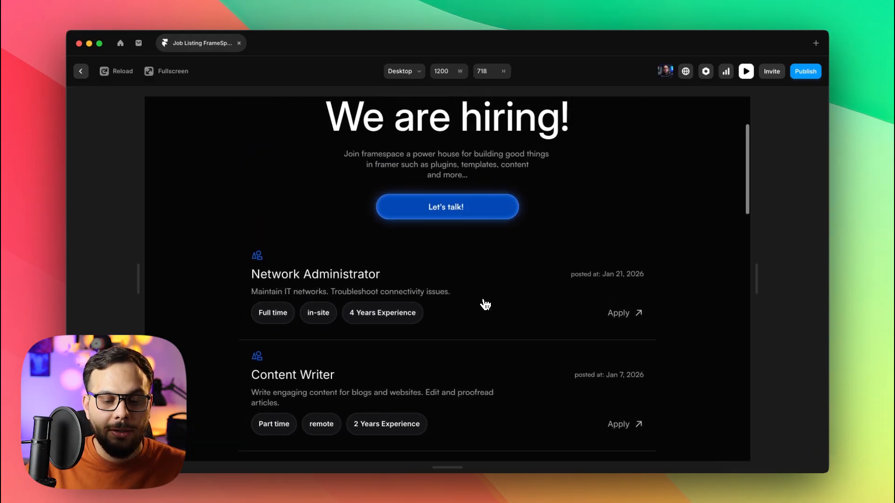
pyautogui.click(80, 72)
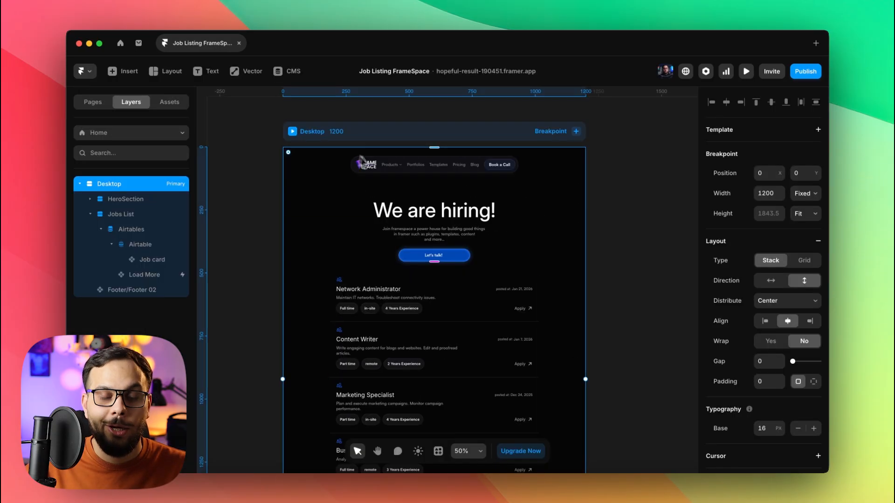
pyautogui.click(651, 248)
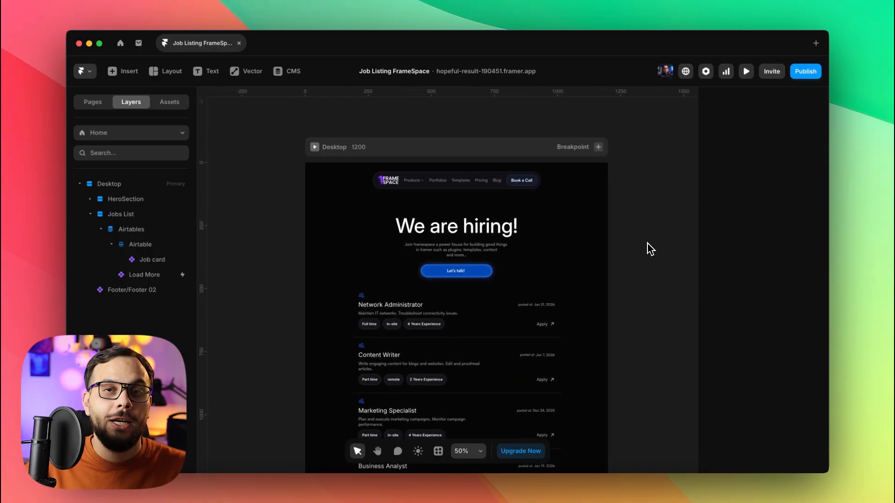
pyautogui.scroll(-2, 566, 270)
pyautogui.scroll(5, 574, 282)
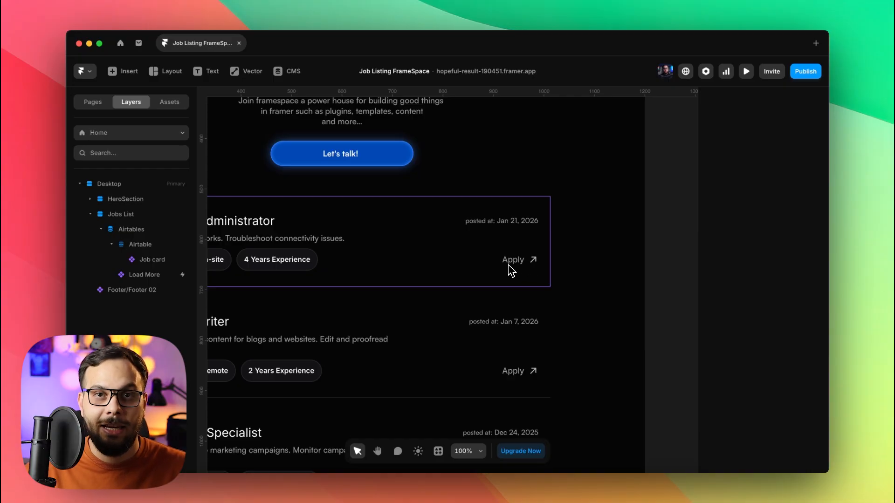
pyautogui.scroll(-5, 508, 264)
pyautogui.hscroll(-1, 490, 264)
pyautogui.scroll(5, 439, 266)
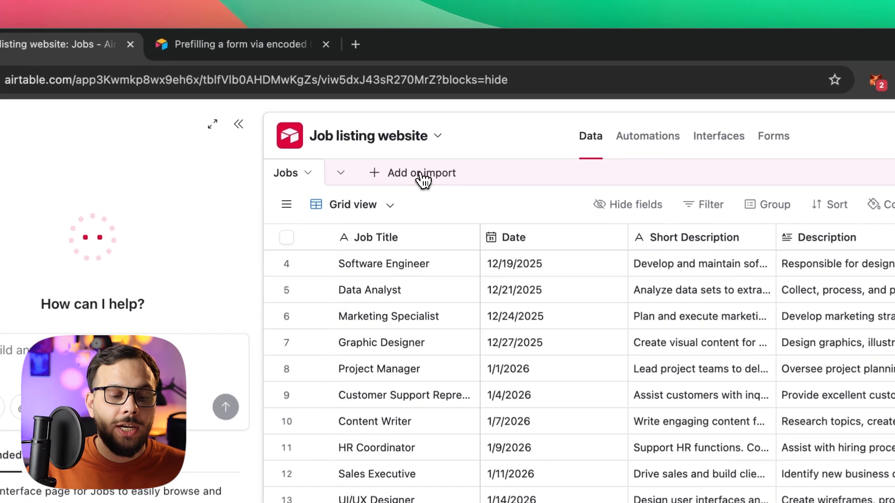
# In Airtable, create a new table named Applicants in the Job listing website base
pyautogui.click(401, 119)
pyautogui.click(425, 232)
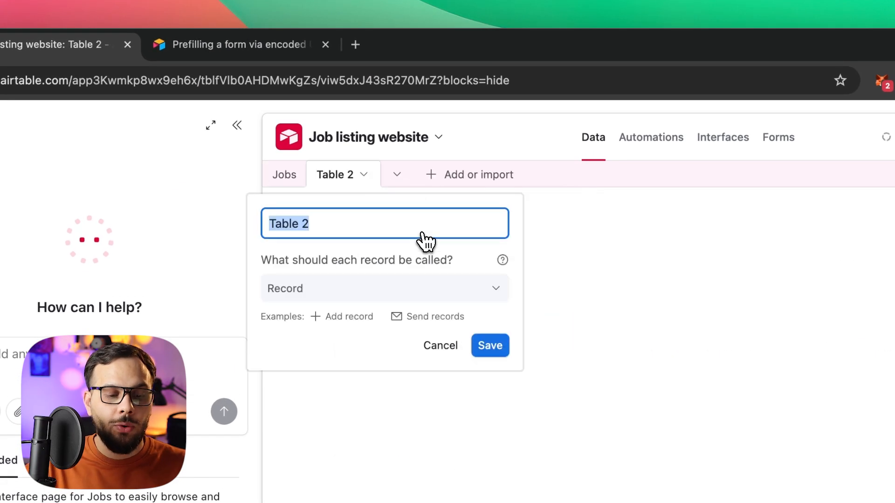
pyautogui.write('Applicants')
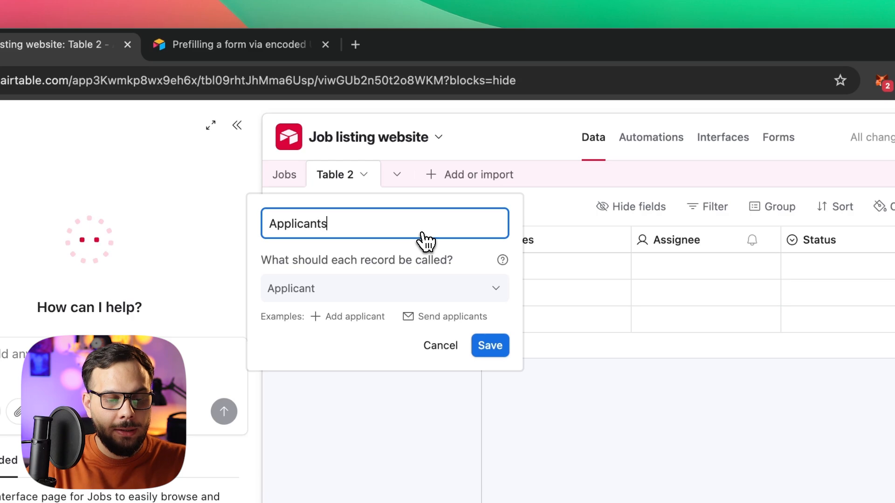
pyautogui.press('Return')
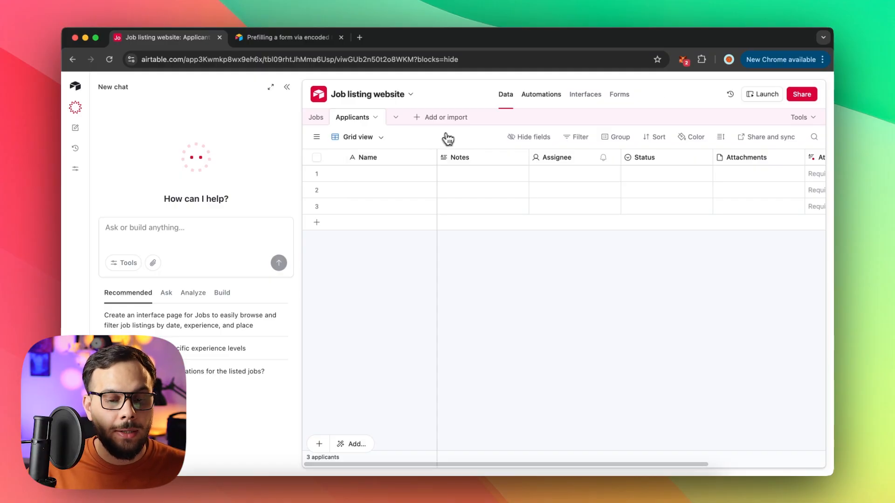
# Open the base's Forms area and enter an AI prompt requesting a form with job title, full name, resume file, description and location inputs
pyautogui.click(614, 94)
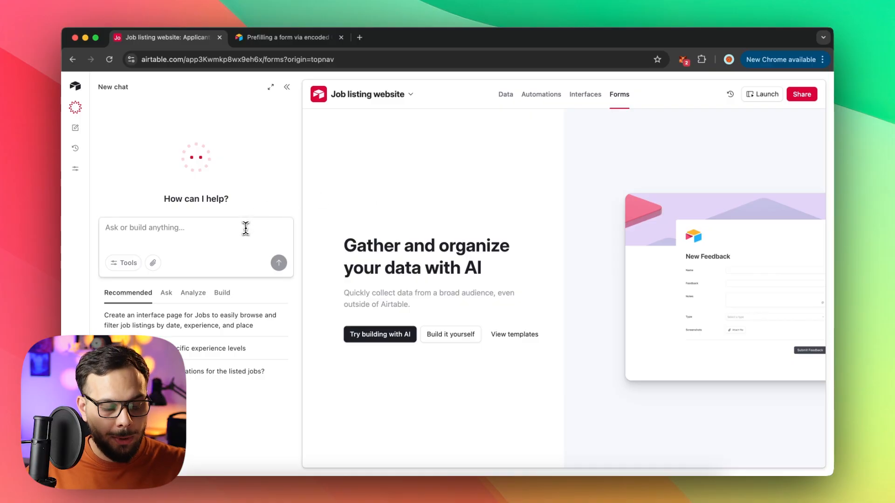
pyautogui.write('Applicants')
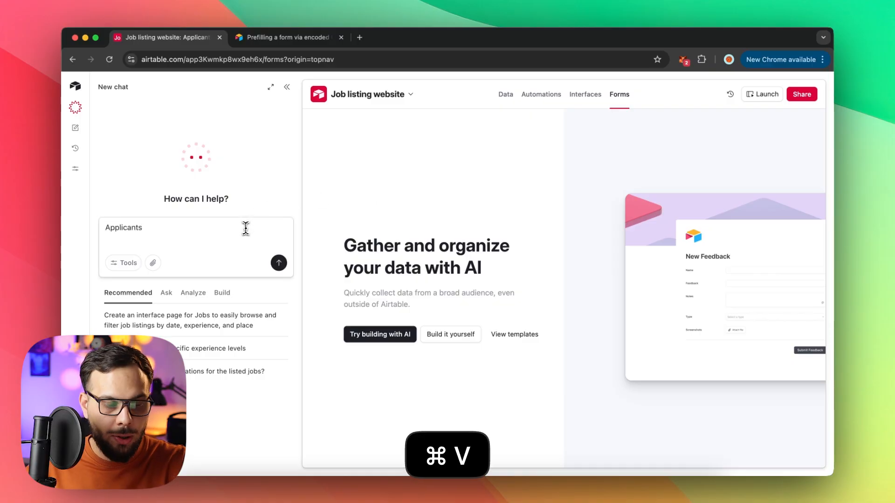
pyautogui.press('super+v')
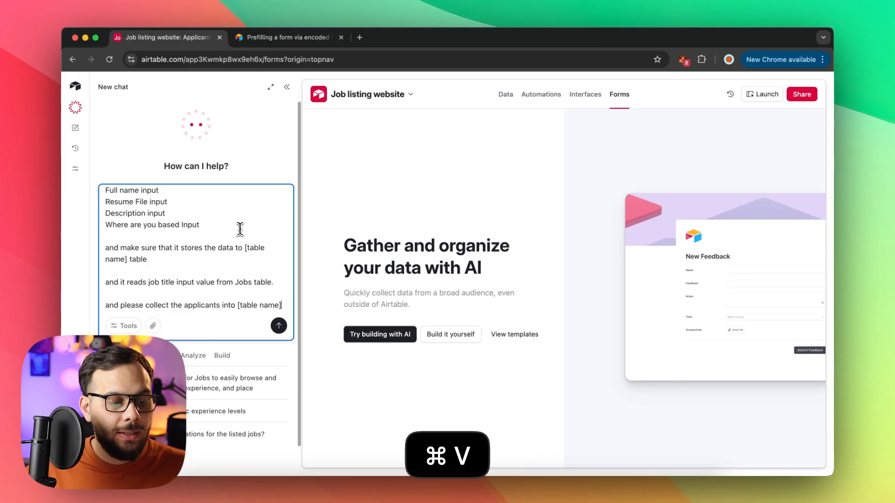
# Review the form prompt's requested inputs, from job title to location, and its table storage instructions
pyautogui.scroll(2, 240, 229)
pyautogui.scroll(-2, 240, 229)
pyautogui.scroll(2, 240, 229)
pyautogui.scroll(-1, 240, 229)
pyautogui.scroll(1, 240, 229)
pyautogui.moveTo(186, 227); pyautogui.dragTo(107, 219)
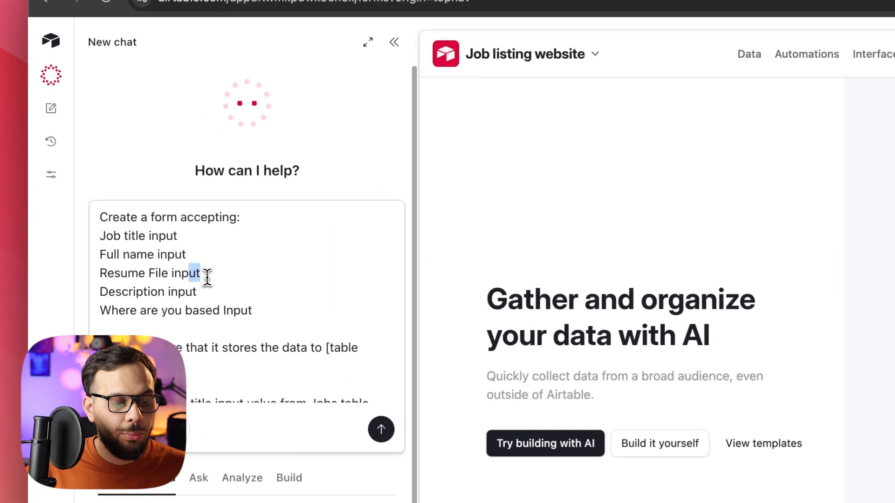
pyautogui.moveTo(197, 293); pyautogui.dragTo(101, 292)
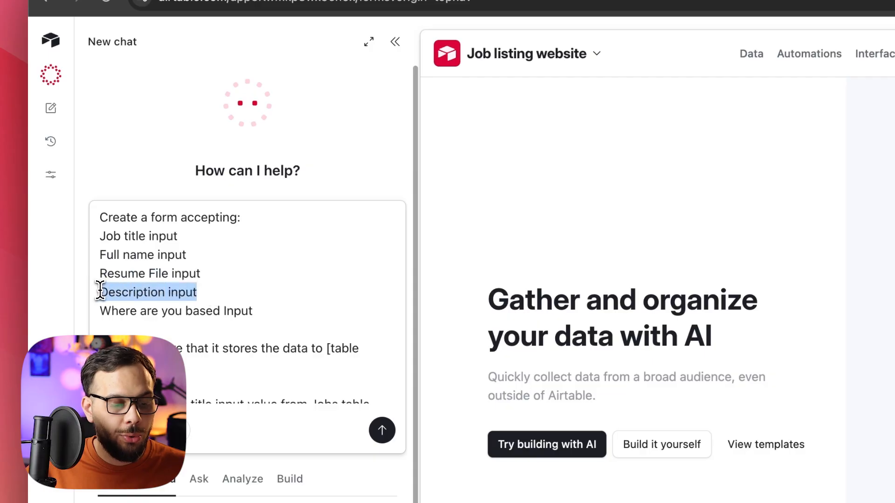
pyautogui.moveTo(252, 311); pyautogui.dragTo(131, 311)
pyautogui.scroll(-3, 261, 333)
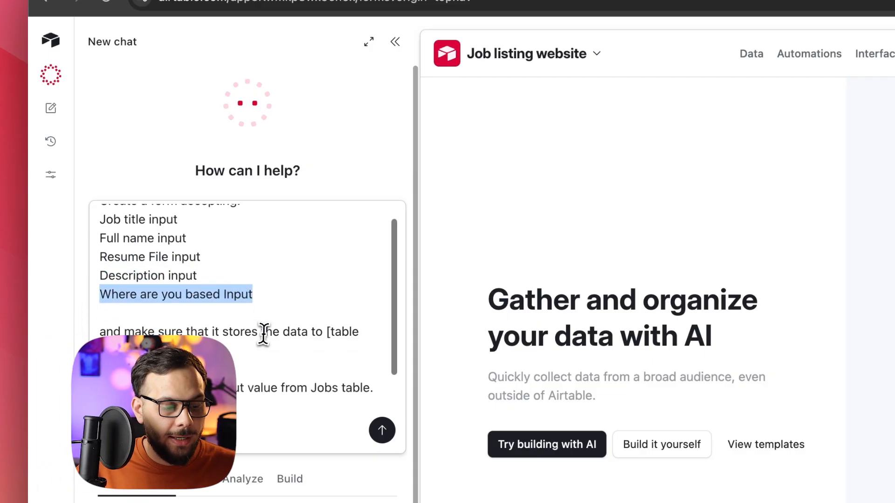
pyautogui.click(252, 330)
pyautogui.scroll(-2, 259, 331)
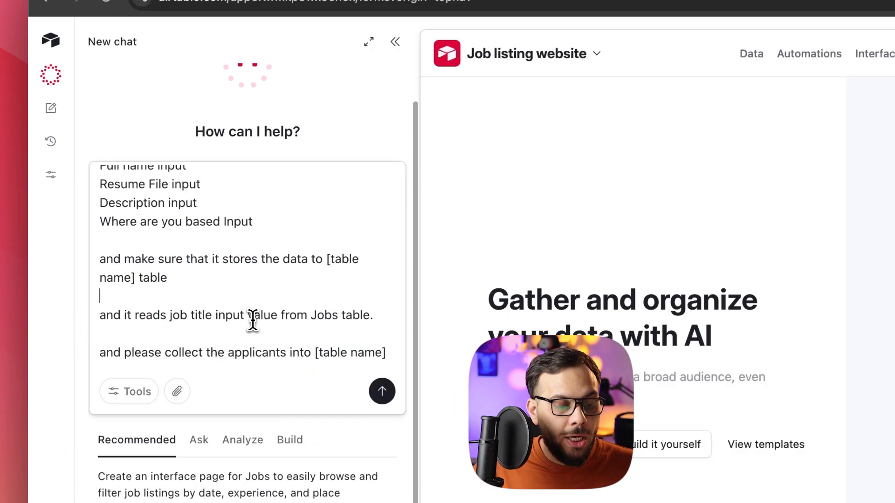
# Replace the [table name] placeholder in the prompt's data storage sentence with Applicants
pyautogui.moveTo(164, 259); pyautogui.dragTo(308, 258)
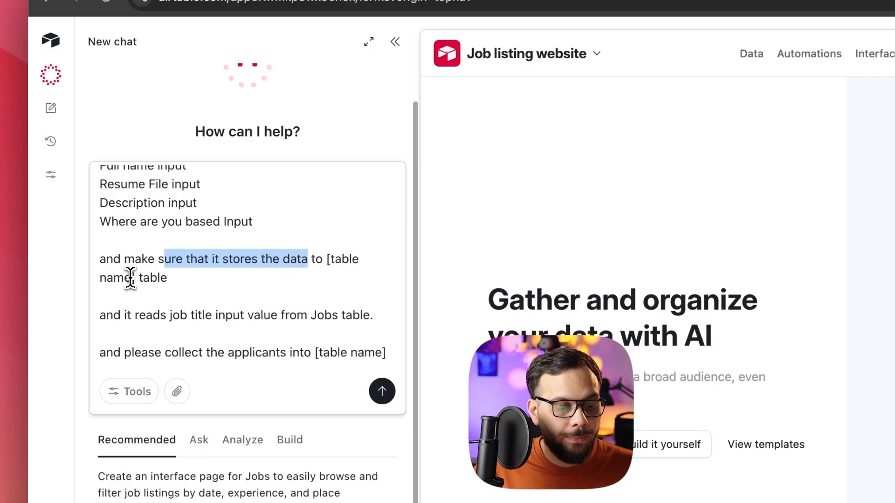
pyautogui.moveTo(135, 279); pyautogui.dragTo(327, 259)
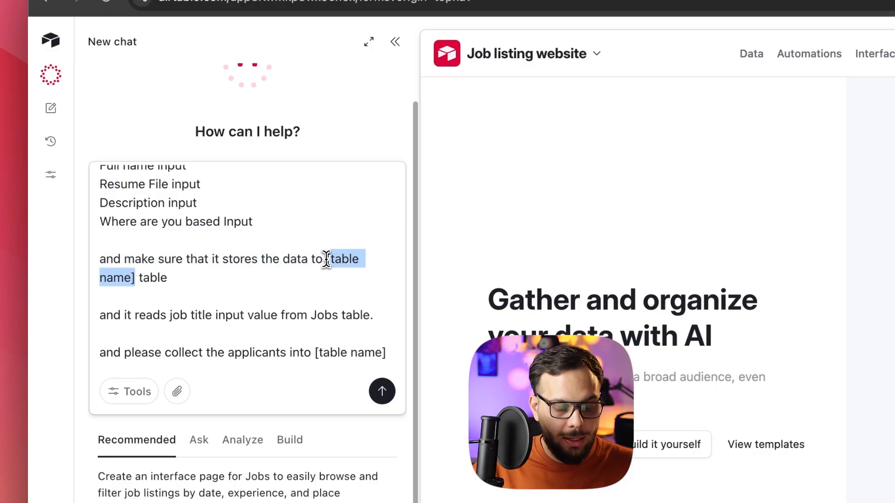
pyautogui.write('Applicants')
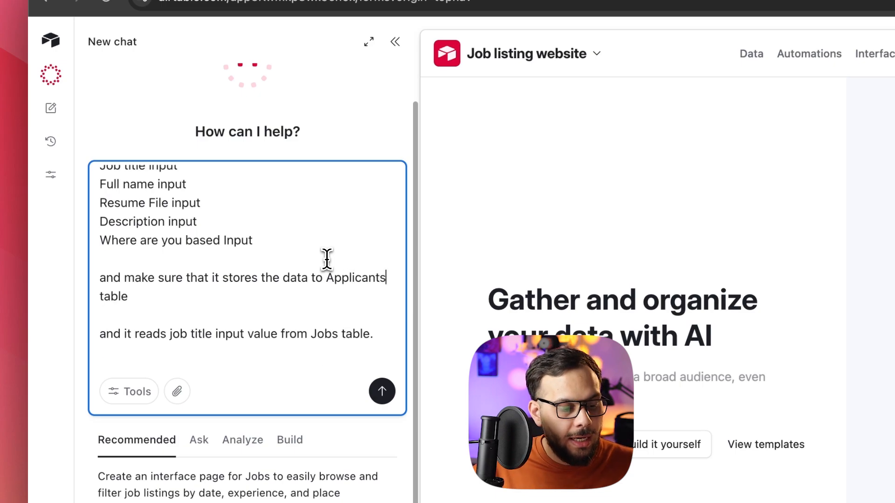
# Check the Applicants and Jobs tables in the base's data and return to the Forms area
pyautogui.scroll(-1, 326, 258)
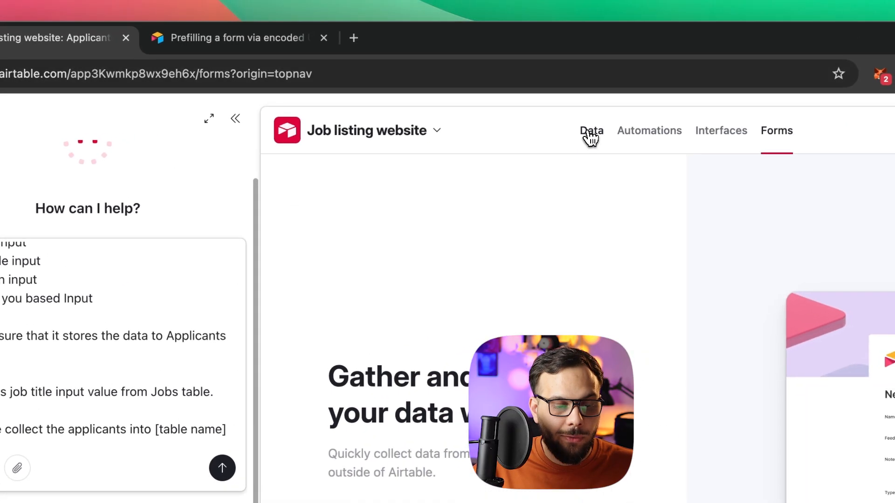
pyautogui.click(751, 54)
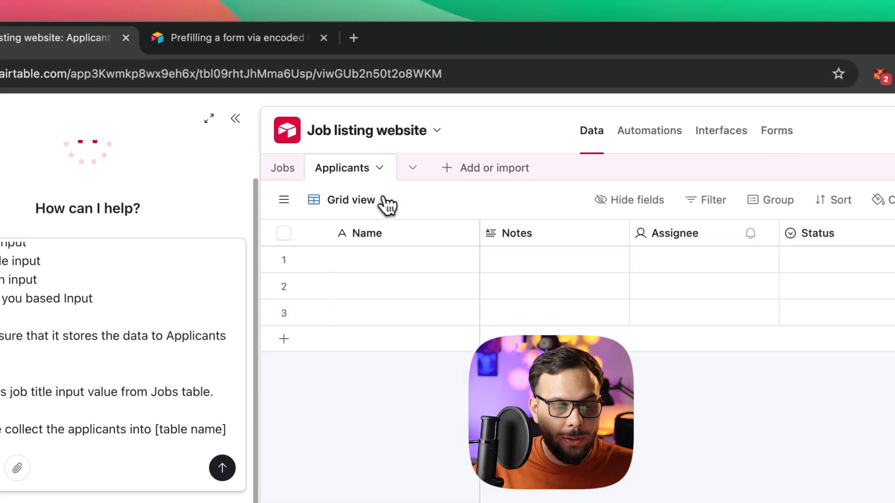
pyautogui.click(290, 170)
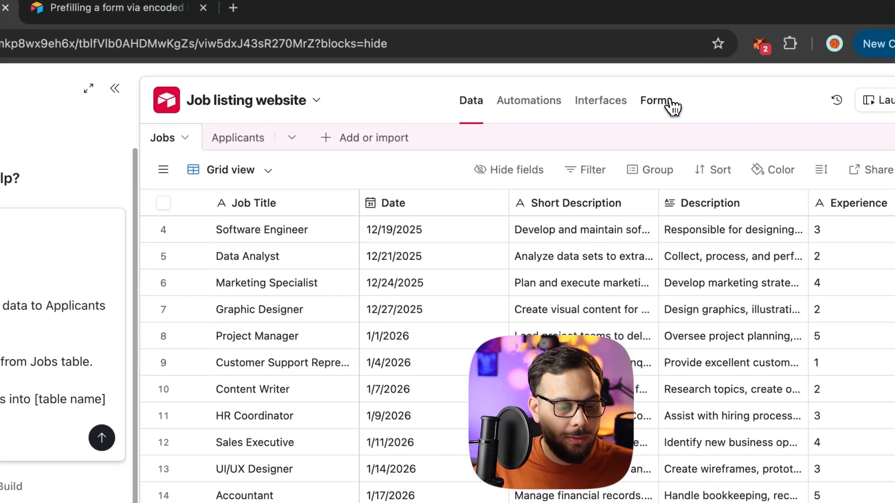
pyautogui.click(778, 1)
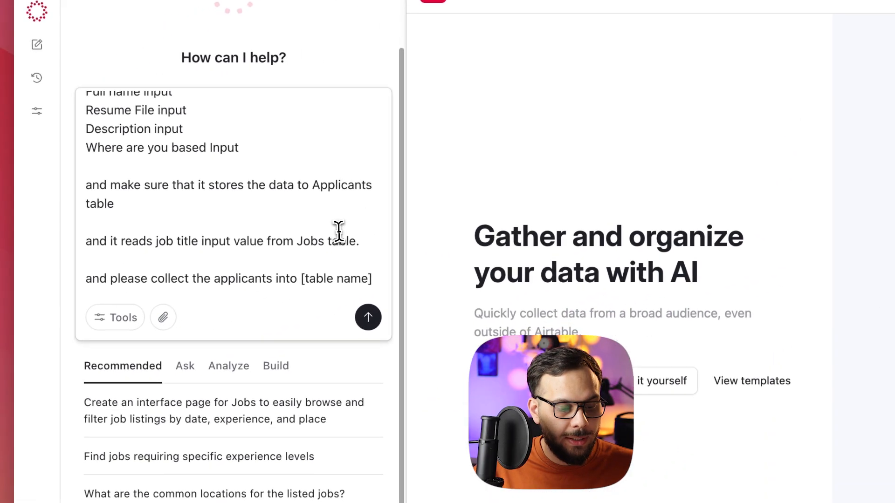
# Replace the remaining [table name] placeholder in the prompt with "Applicants Table" and submit the prompt
pyautogui.moveTo(370, 278); pyautogui.dragTo(299, 280)
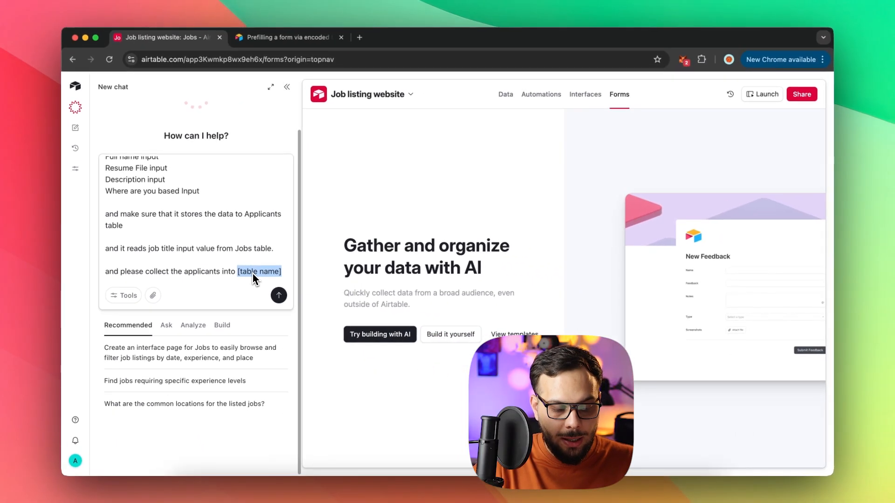
pyautogui.write('A')
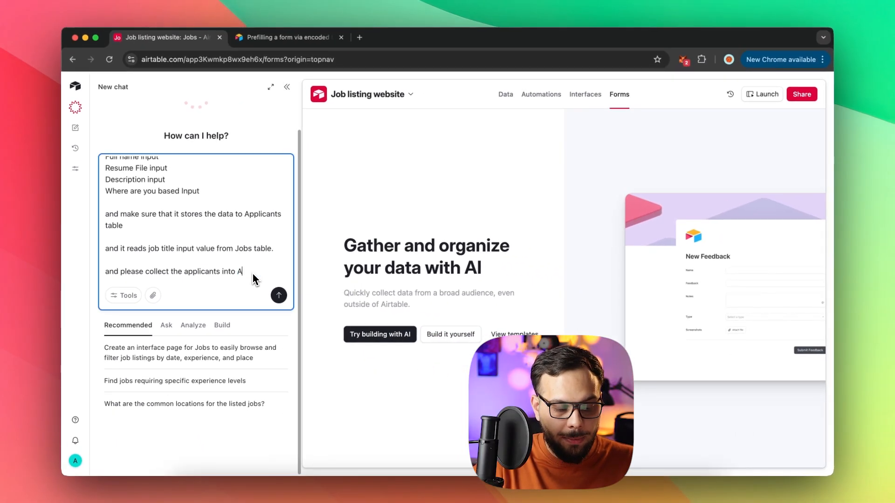
pyautogui.write('pplicants Table')
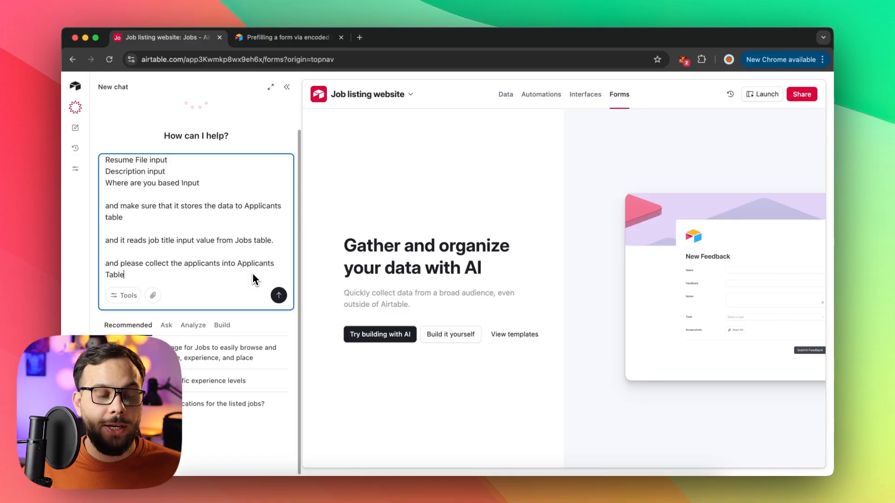
pyautogui.click(280, 295)
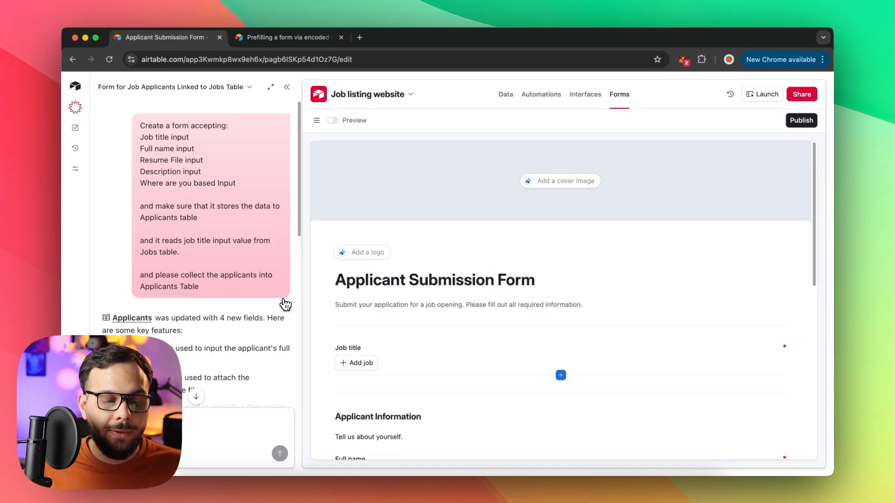
# Review the generated Applicant Submission Form, publish it and dismiss its sharing options
pyautogui.scroll(-5, 459, 303)
pyautogui.scroll(-3, 465, 306)
pyautogui.scroll(3, 465, 305)
pyautogui.scroll(5, 465, 306)
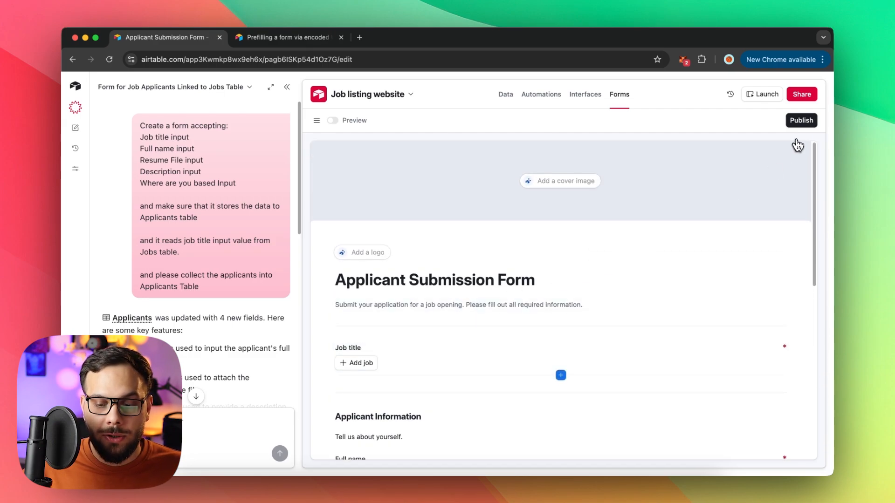
pyautogui.click(802, 120)
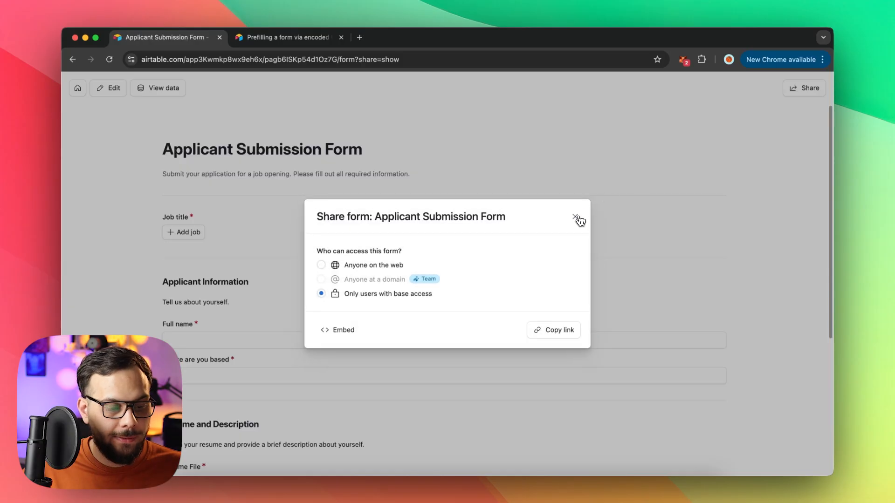
pyautogui.click(576, 218)
# Examine the published form's fields from Job title to Description and select the form's URL
pyautogui.scroll(-5, 548, 244)
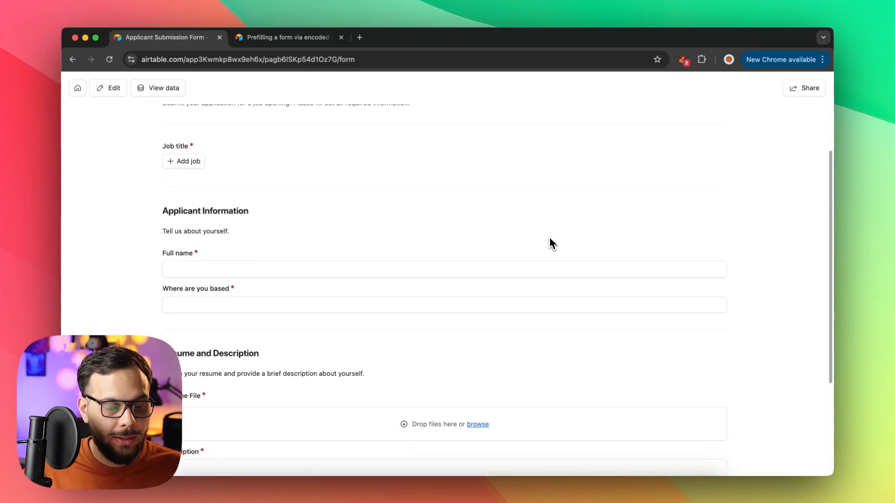
pyautogui.scroll(5, 548, 244)
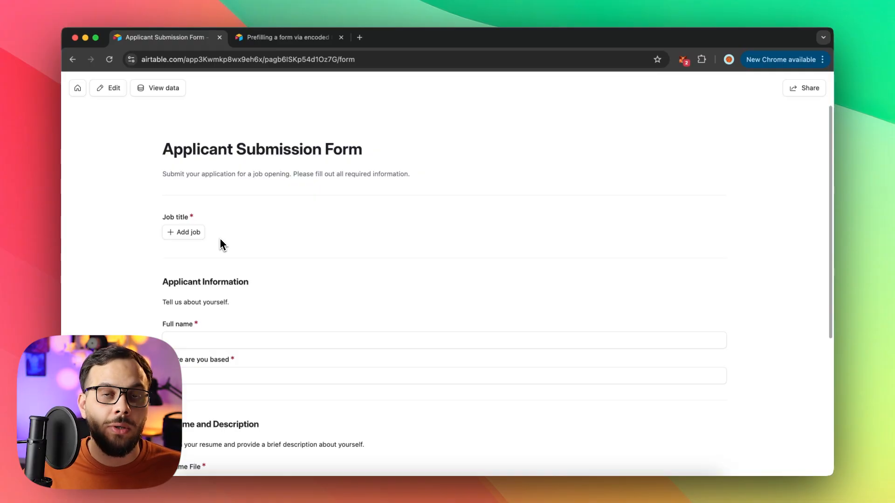
pyautogui.scroll(-5, 219, 237)
pyautogui.scroll(5, 220, 237)
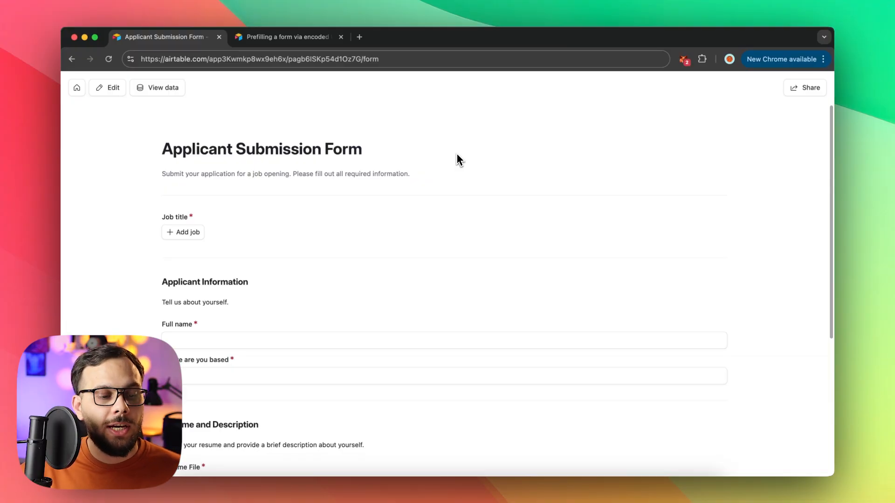
pyautogui.click(404, 65)
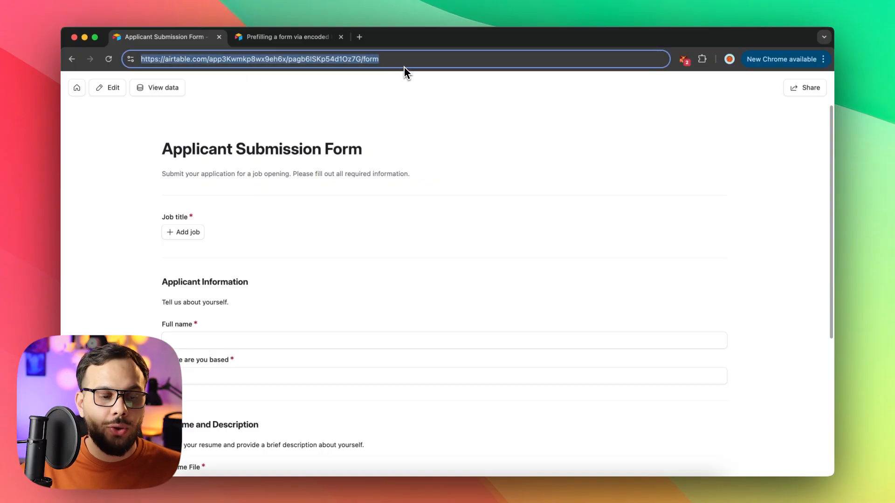
# Switch to the Airtable support article on prefilling a form via encoded URL and read about the prefill_ parameters
pyautogui.click(289, 38)
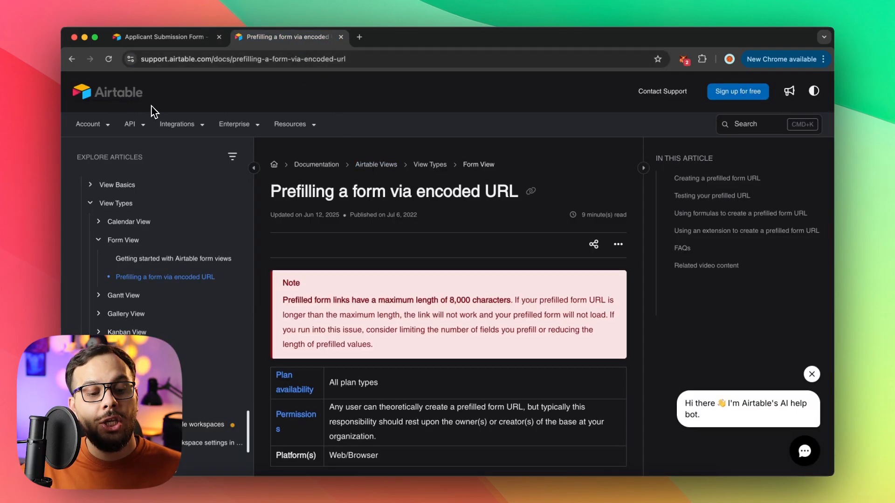
pyautogui.scroll(-7, 344, 190)
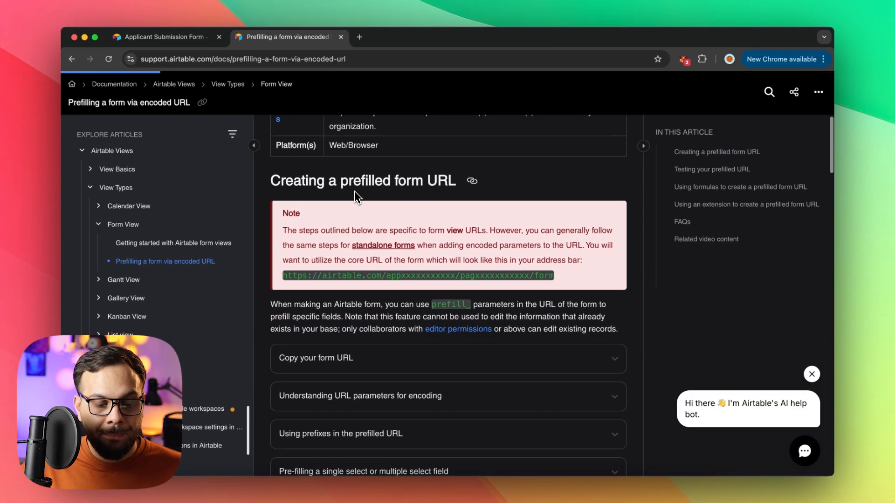
pyautogui.scroll(-1, 442, 247)
pyautogui.doubleClick(448, 241)
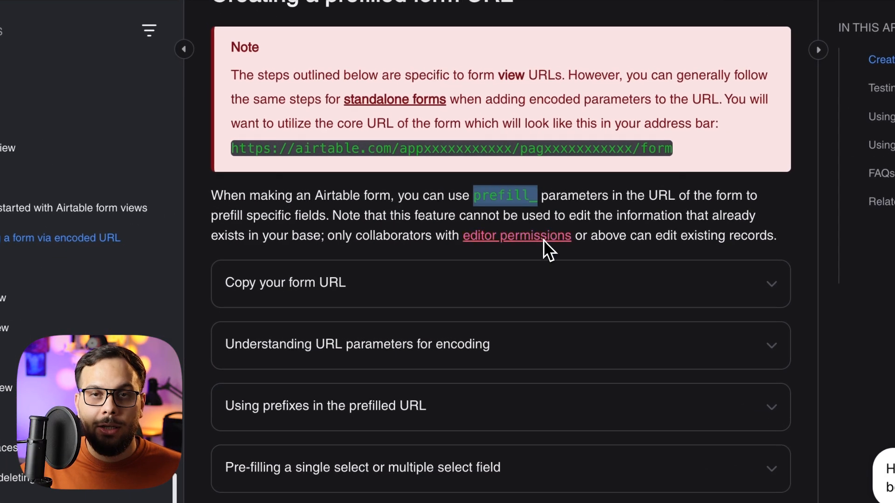
pyautogui.scroll(-3, 498, 211)
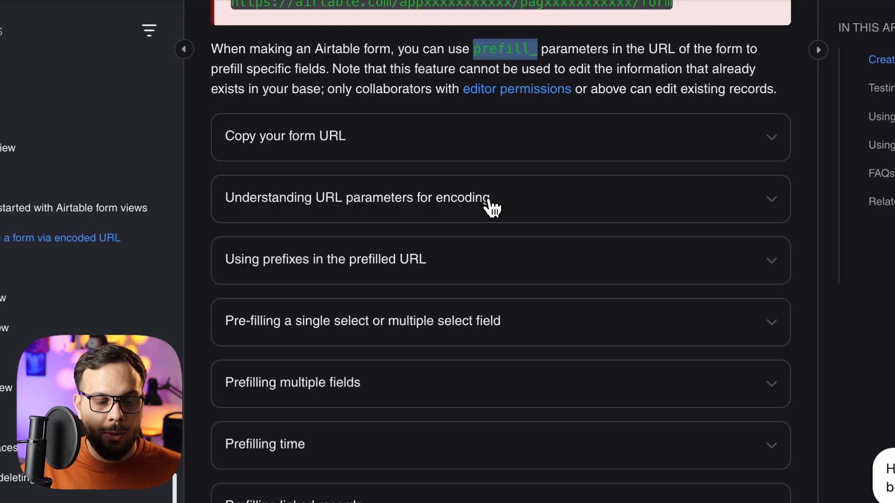
# Expand the section on URL parameters for encoding and examine the encoded outputs for blank space and other symbols
pyautogui.click(515, 194)
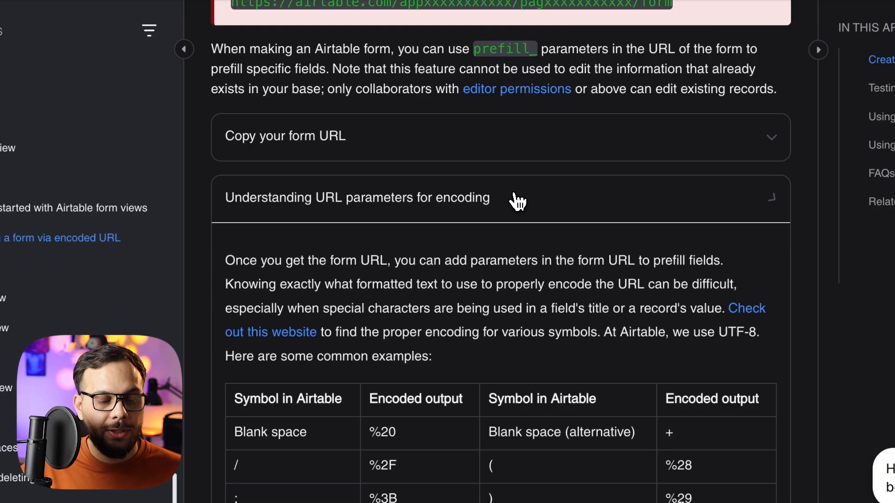
pyautogui.scroll(-2, 513, 193)
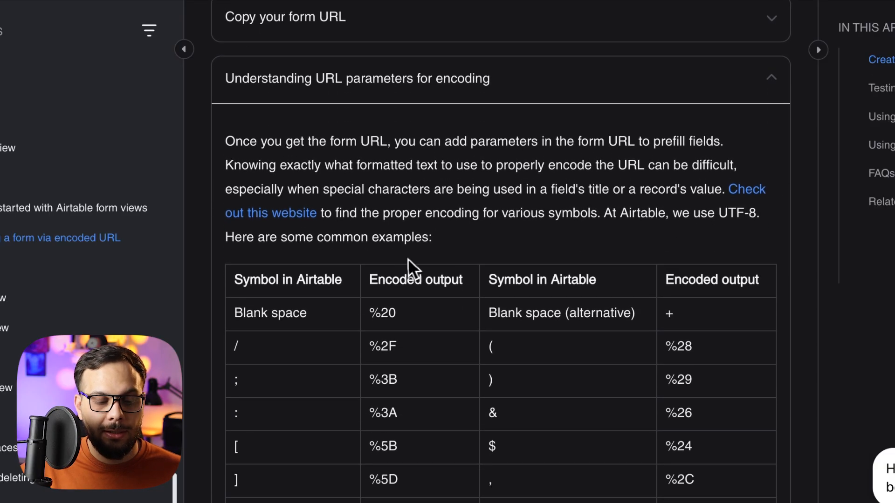
pyautogui.moveTo(320, 316); pyautogui.dragTo(234, 314)
pyautogui.moveTo(683, 327); pyautogui.dragTo(655, 319)
pyautogui.scroll(-1, 656, 319)
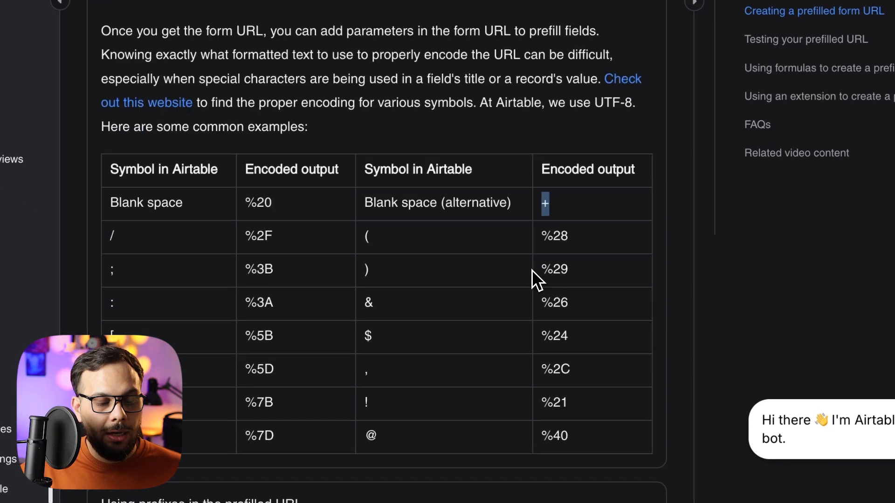
pyautogui.moveTo(193, 402); pyautogui.dragTo(102, 269)
pyautogui.click(378, 242)
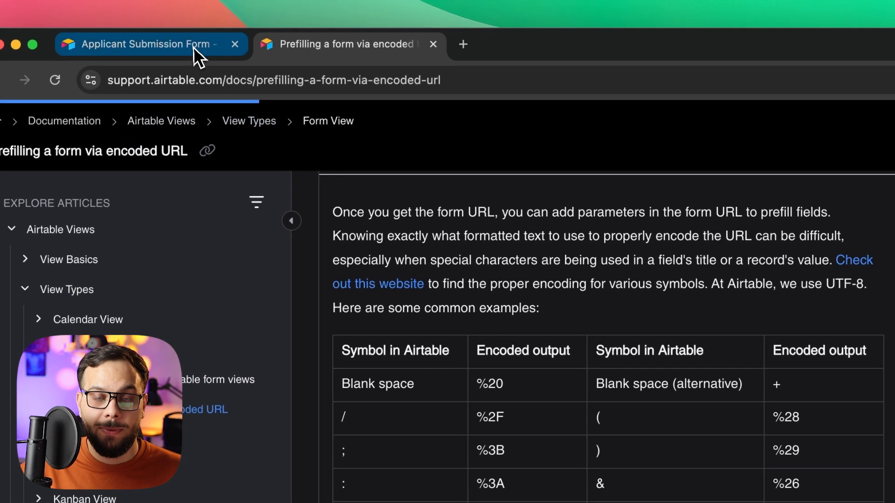
# Return to the Applicant Submission Form and append ?prefill_ to the end of its URL
pyautogui.click(195, 48)
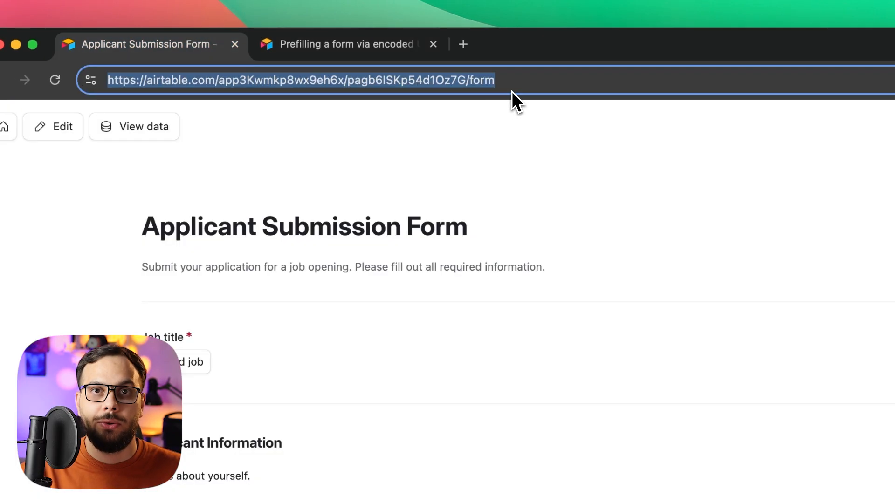
pyautogui.press('Right')
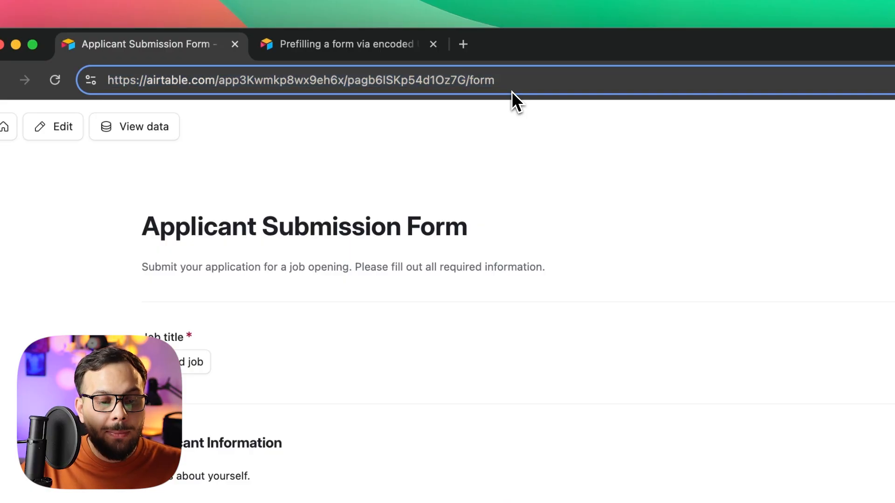
pyautogui.write('?')
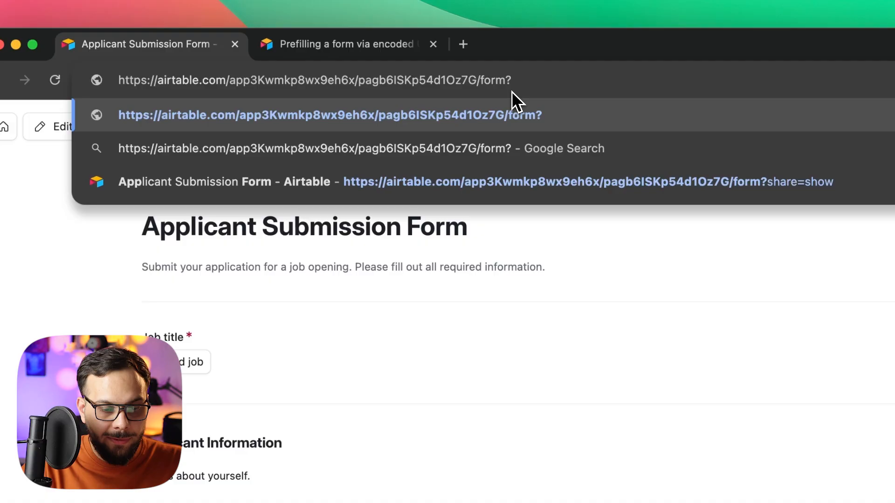
pyautogui.write('prefill')
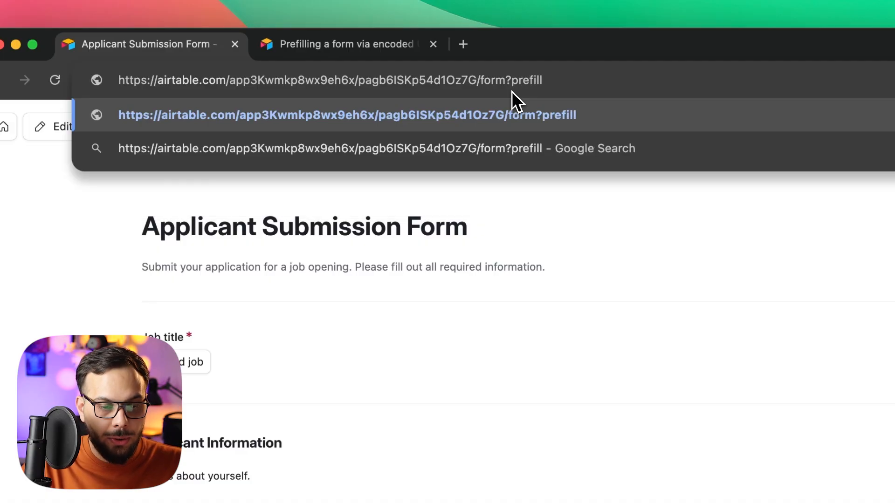
pyautogui.write('_')
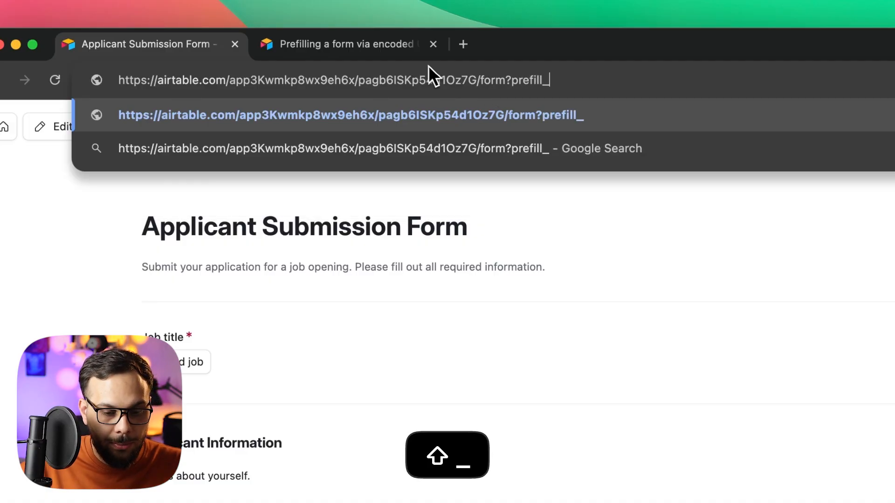
# Check the prefill_ parameter in the Airtable support article on prefilled form URLs and return to the Applicant Submission Form
pyautogui.click(371, 47)
pyautogui.scroll(-5, 585, 433)
pyautogui.scroll(1, 616, 457)
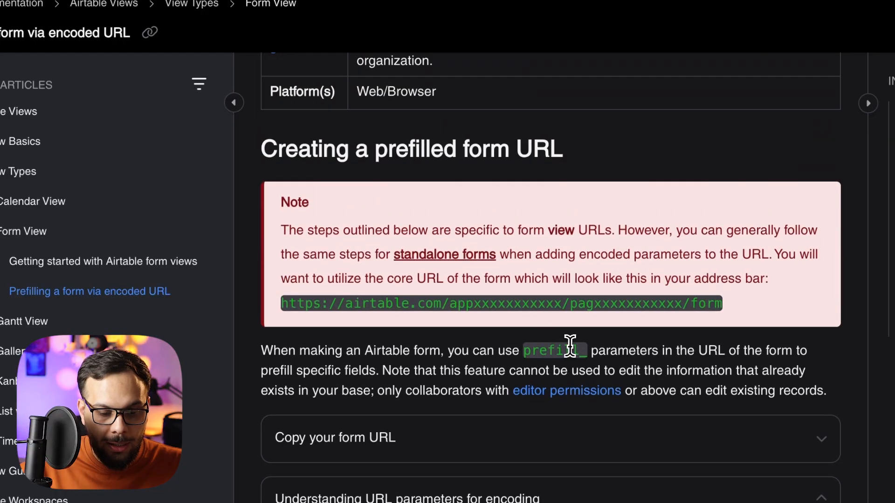
pyautogui.moveTo(586, 351); pyautogui.dragTo(523, 354)
pyautogui.click(178, 57)
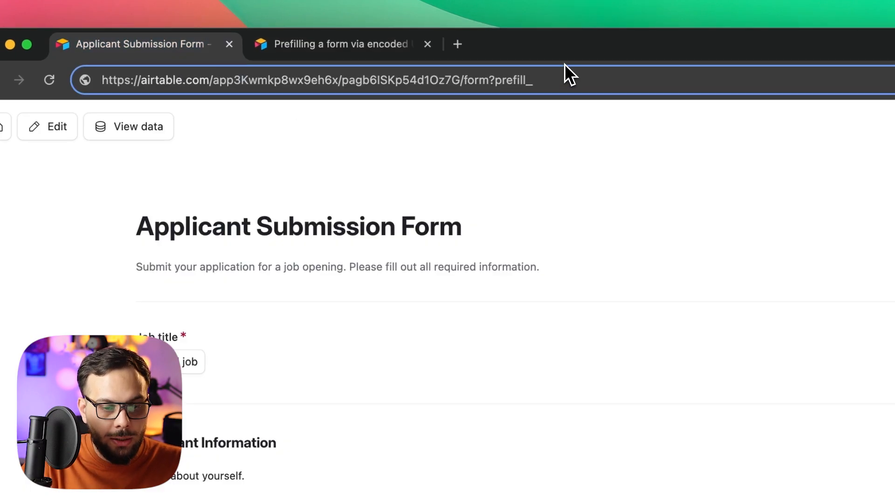
# Append the field name Job+title followed by an equals sign after prefill_ in the form's URL
pyautogui.write('Job')
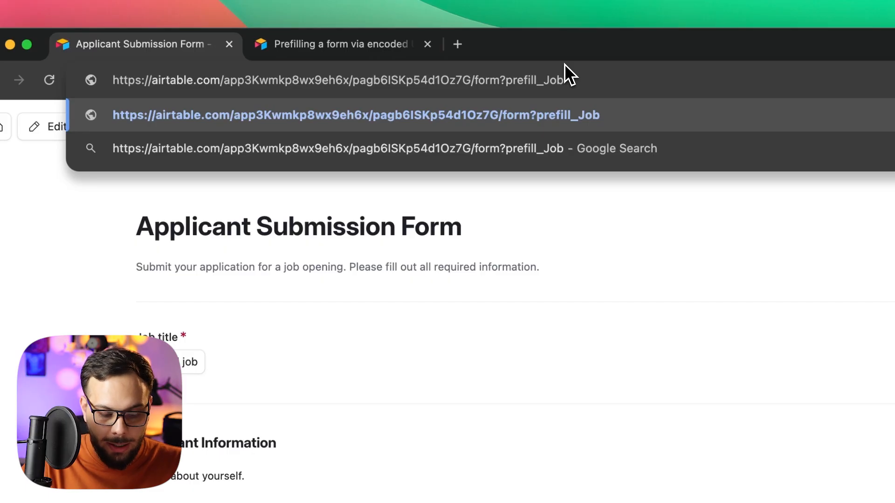
pyautogui.write('+titl')
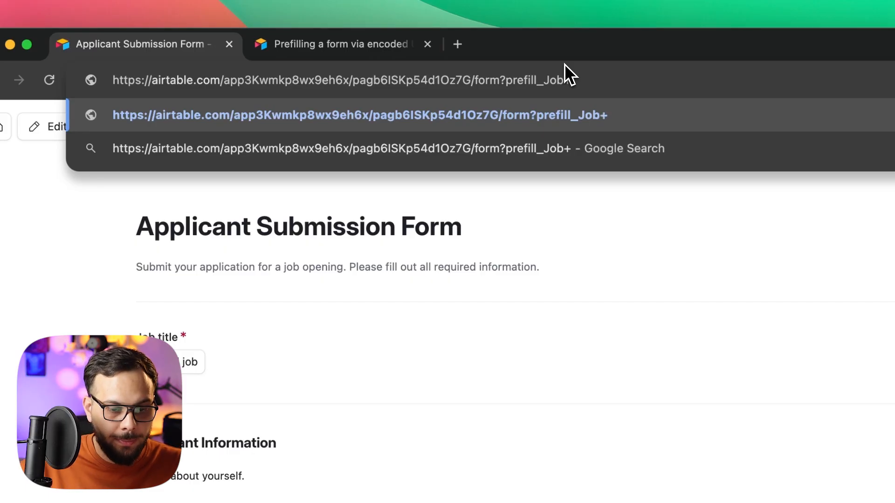
pyautogui.write('e')
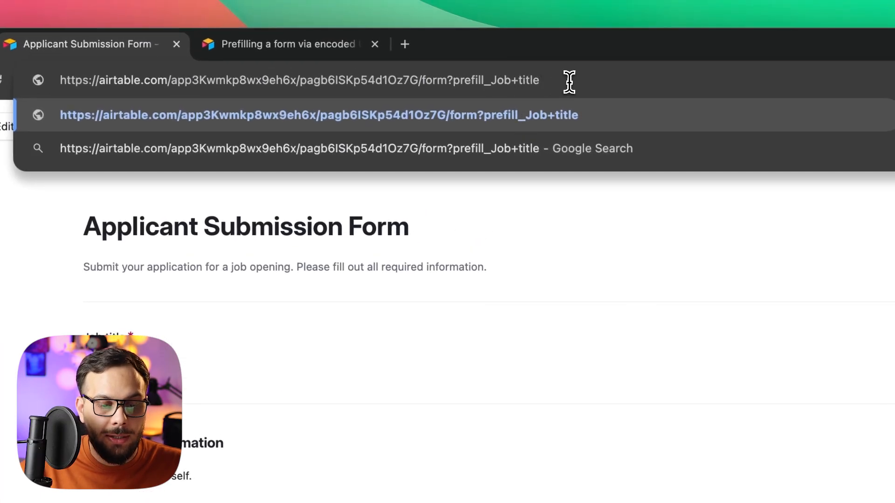
pyautogui.moveTo(540, 82); pyautogui.dragTo(487, 81)
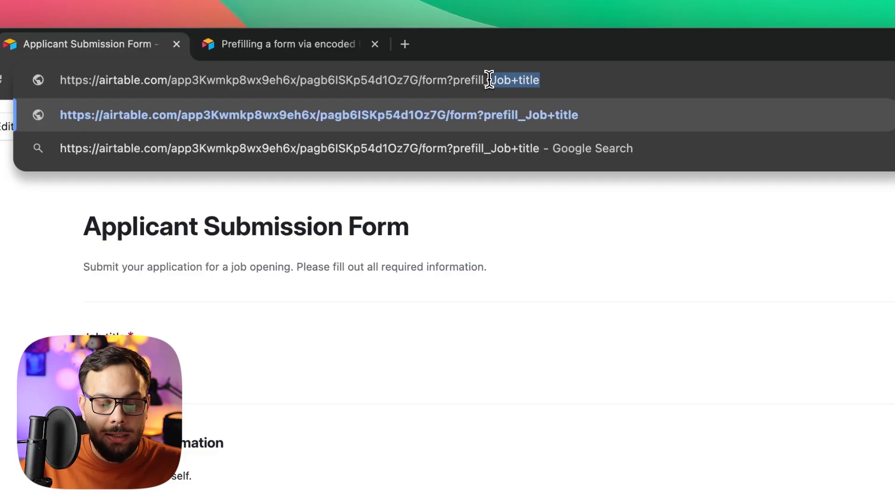
pyautogui.click(590, 85)
pyautogui.write('=')
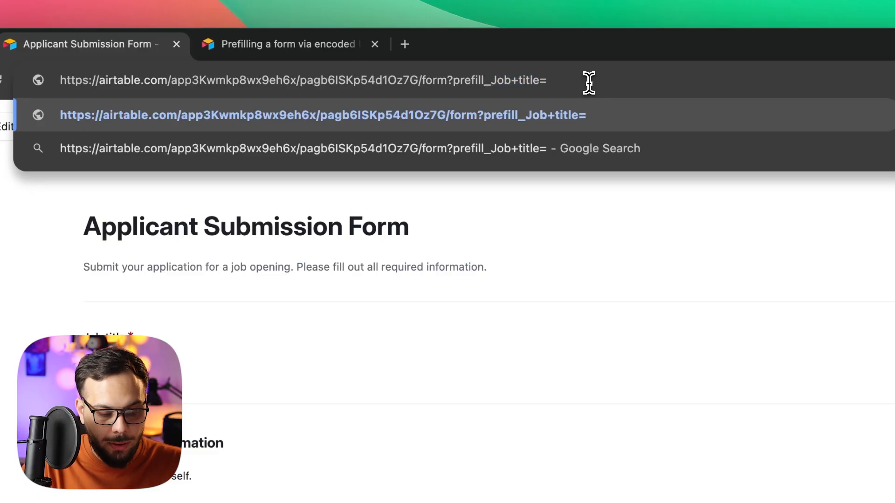
# Add Content+Writer as the prefilled job title value in the URL and copy the complete URL
pyautogui.write('Conte')
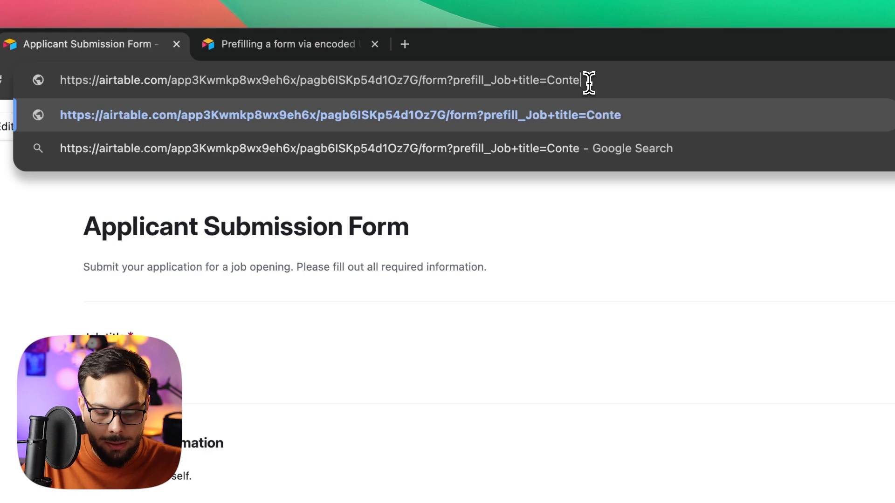
pyautogui.write('nt+Wr')
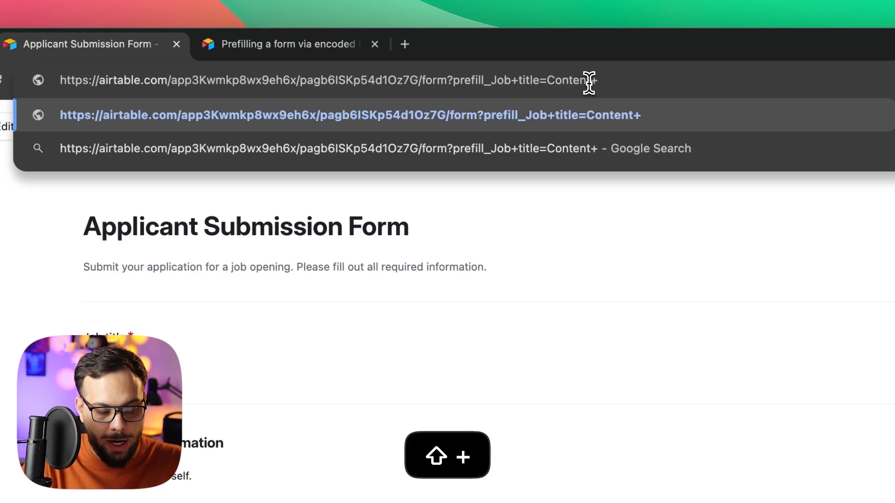
pyautogui.write('iter')
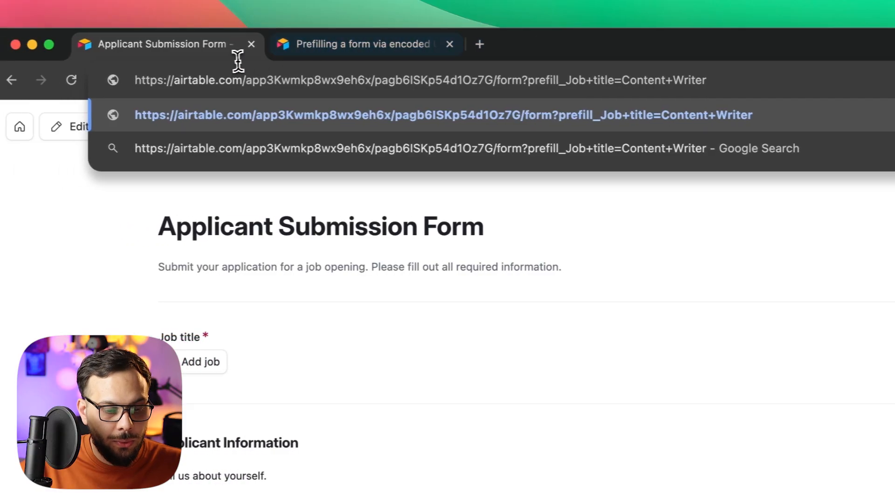
pyautogui.press('super+a')
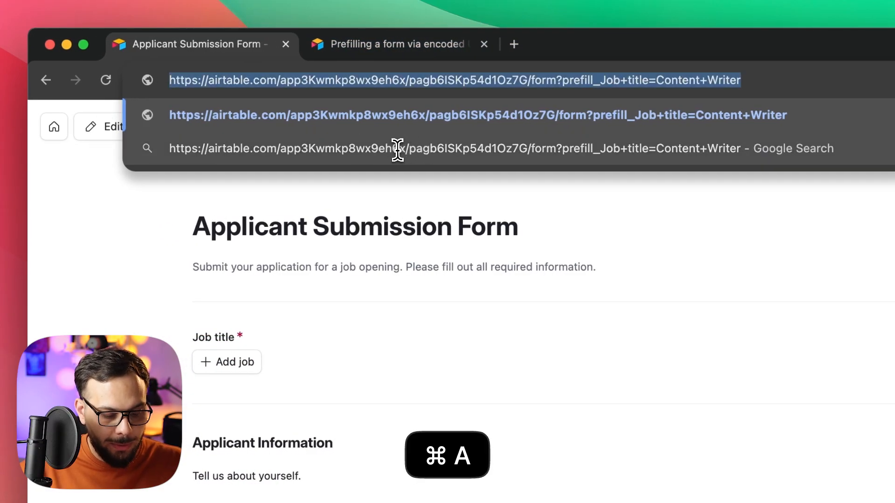
pyautogui.press('super+c')
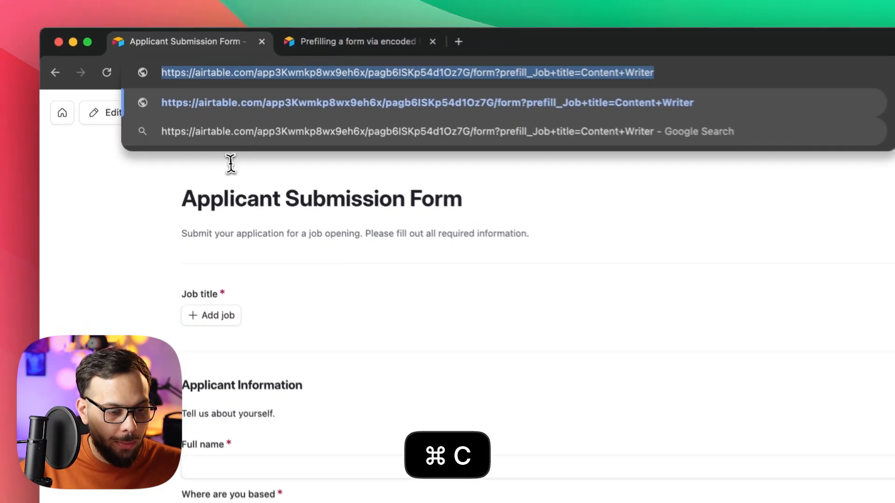
# Leave the form for the Airtable home page and open the Job listing website base
pyautogui.click(92, 235)
pyautogui.click(78, 93)
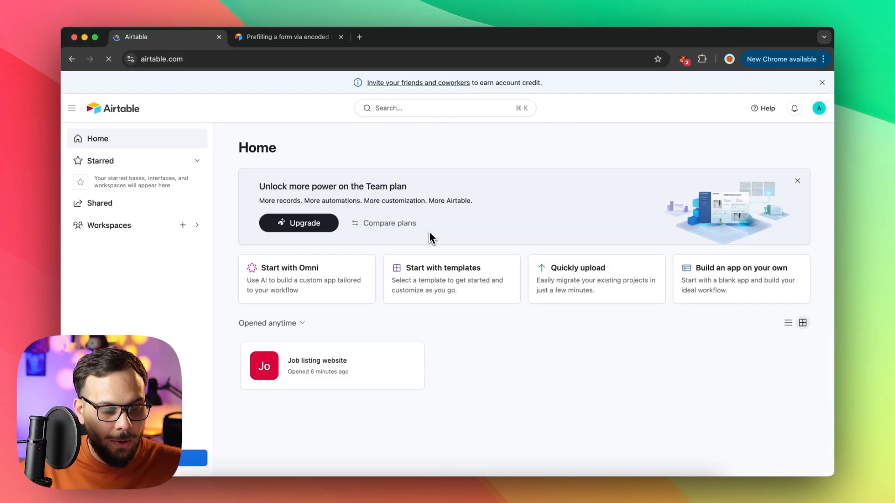
pyautogui.scroll(-2, 419, 238)
pyautogui.click(330, 309)
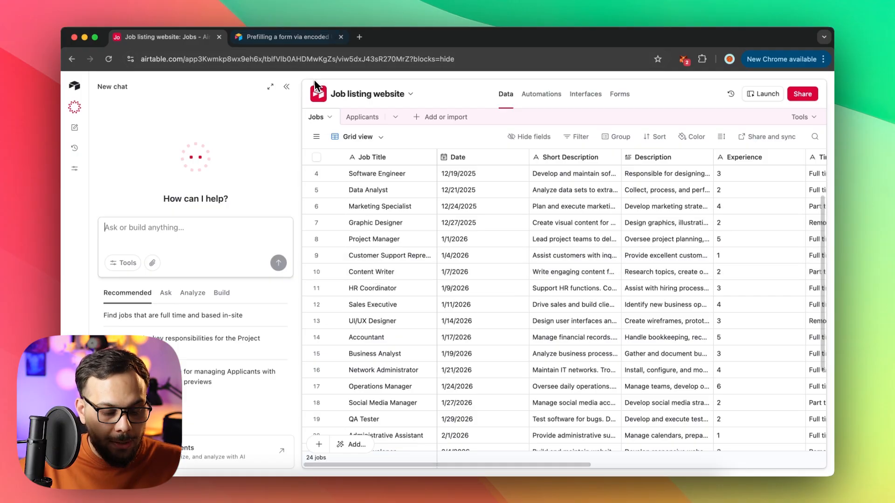
# Load the copied prefilled form URL in a new browser tab and check the form's Job title field
pyautogui.click(359, 37)
pyautogui.press('super+v')
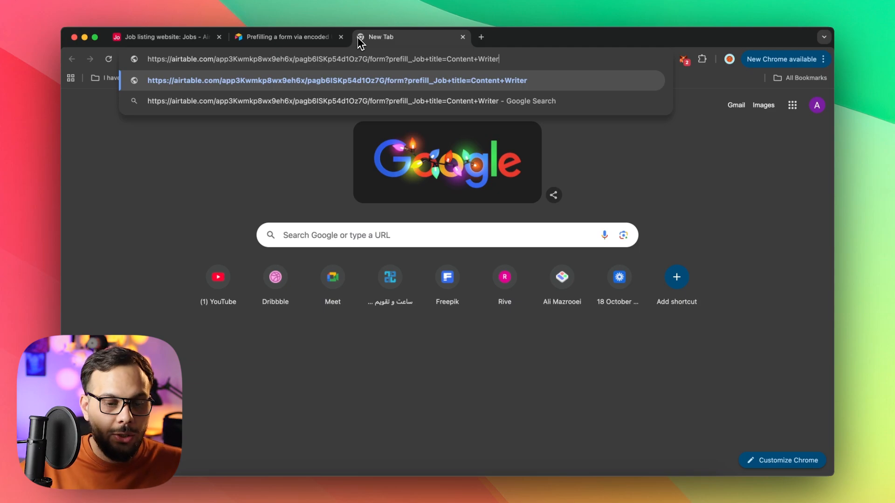
pyautogui.press('Return')
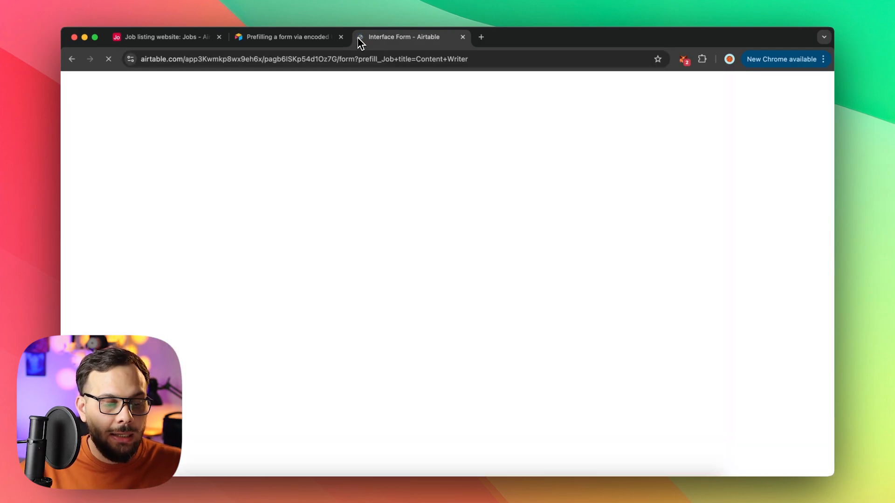
pyautogui.scroll(-3, 405, 233)
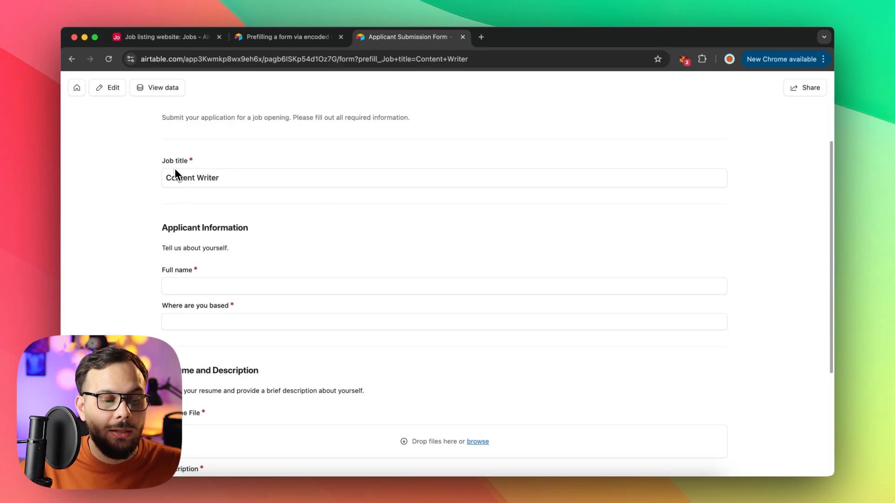
pyautogui.scroll(-1, 177, 169)
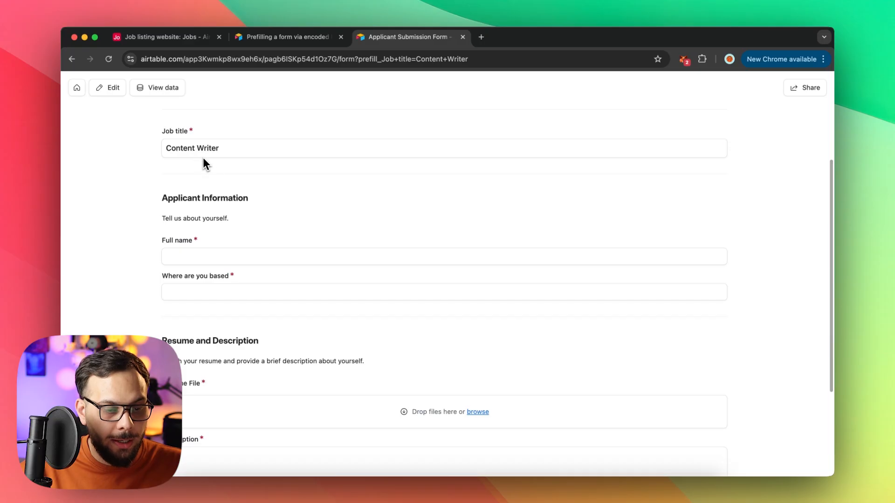
# Fill in the applicant's full name, enter Londong as where they are based, and attach a JPG image as the resume file
pyautogui.scroll(-2, 219, 175)
pyautogui.click(220, 208)
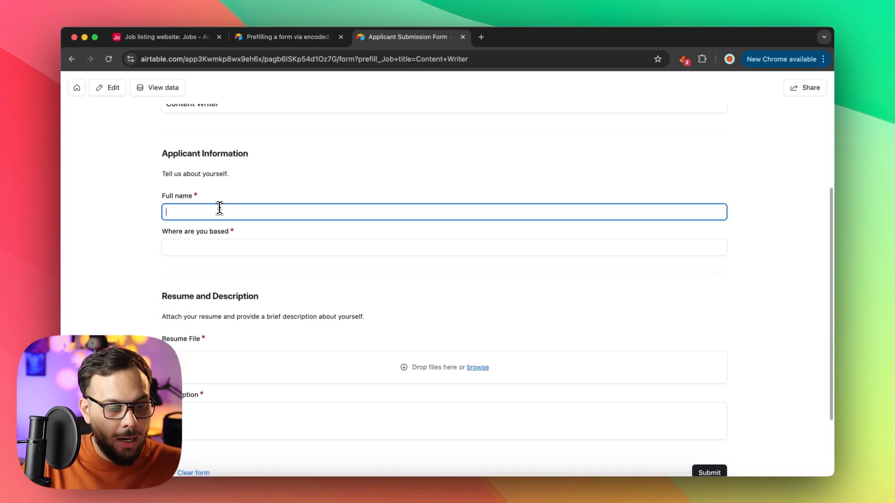
pyautogui.press('Tab')
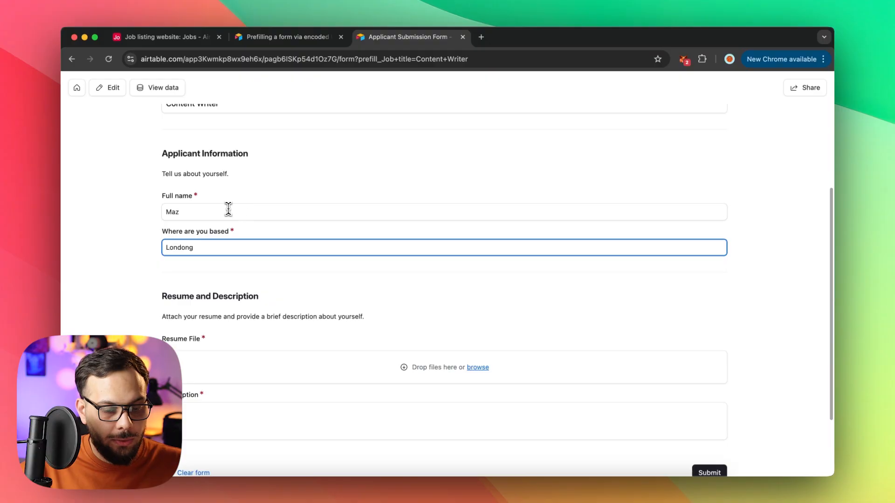
pyautogui.scroll(-4, 243, 214)
pyautogui.click(475, 282)
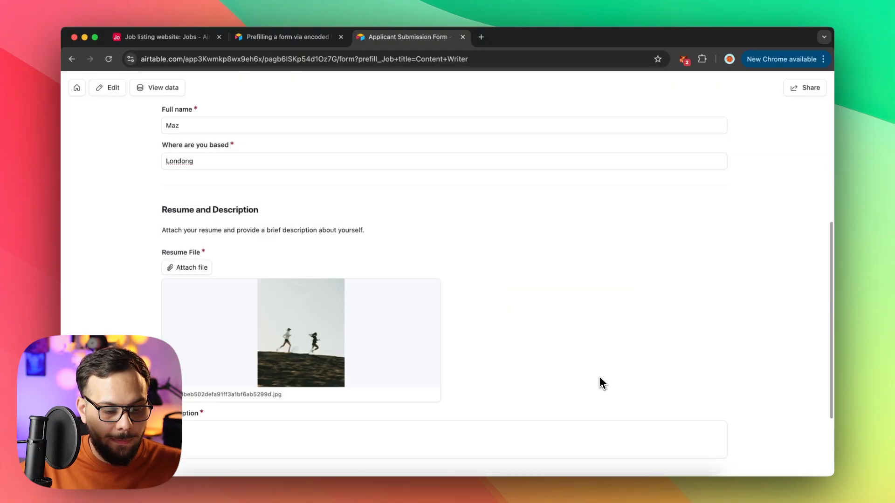
# Enter Balabalalala as the description and submit the application form
pyautogui.scroll(-4, 599, 377)
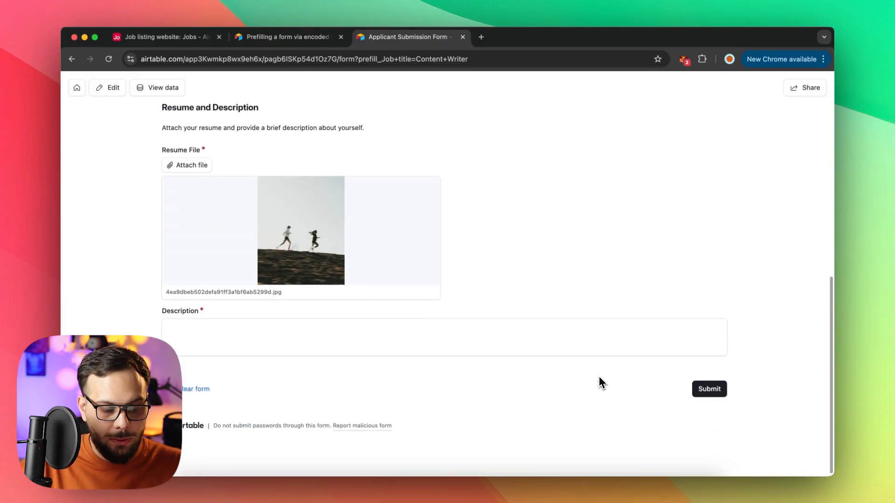
pyautogui.click(445, 335)
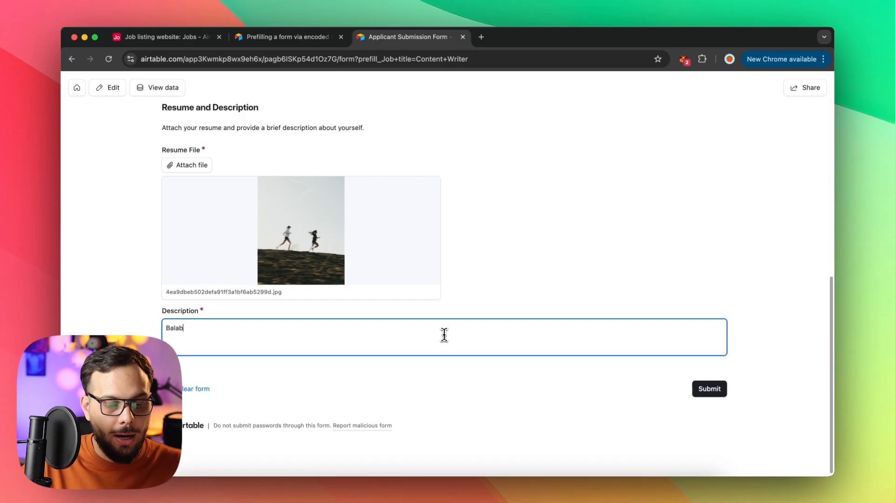
pyautogui.click(705, 396)
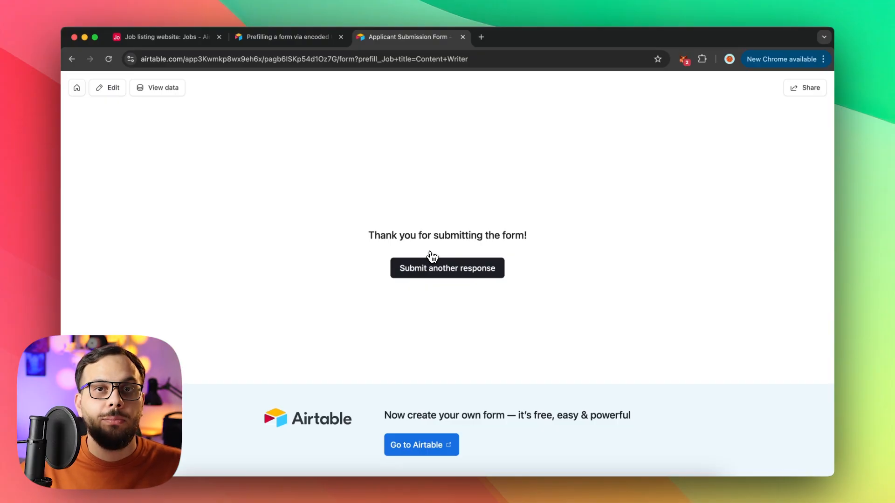
# Go back to the Job listing website base and check the Applicants 2 field of the Content Writer job in Jobs
pyautogui.click(300, 37)
pyautogui.click(394, 40)
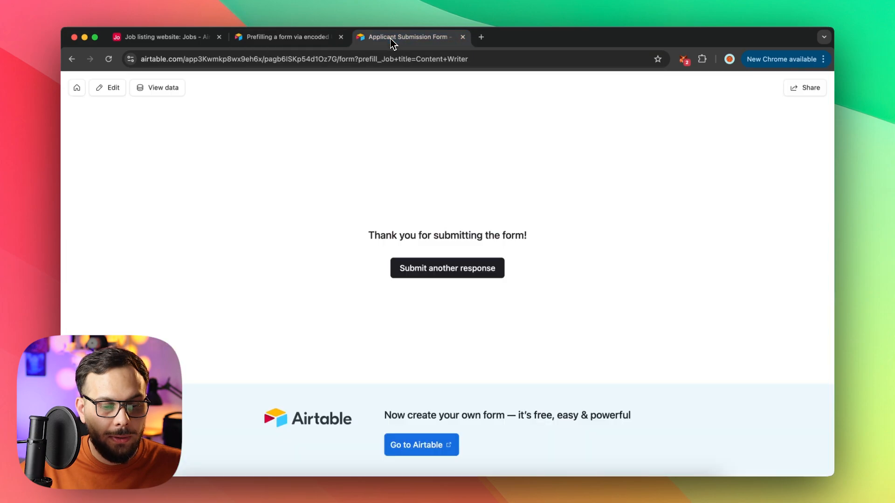
pyautogui.click(197, 39)
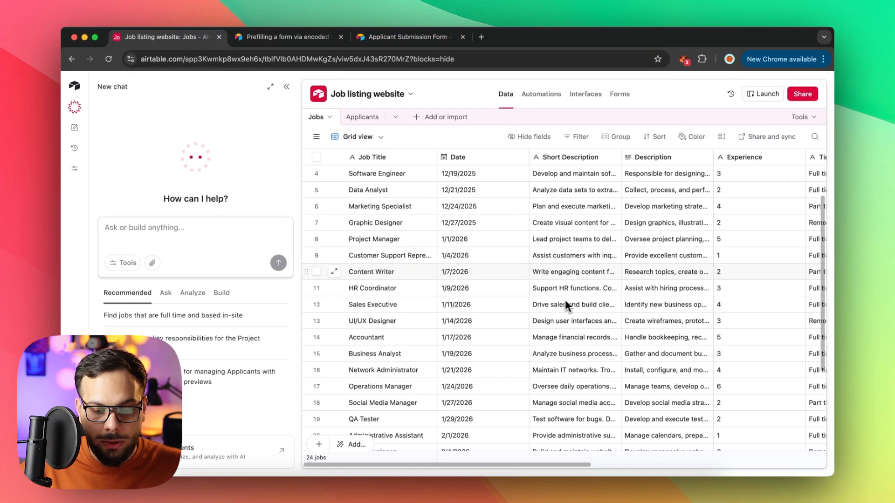
pyautogui.hscroll(1, 514, 282)
pyautogui.hscroll(5, 516, 282)
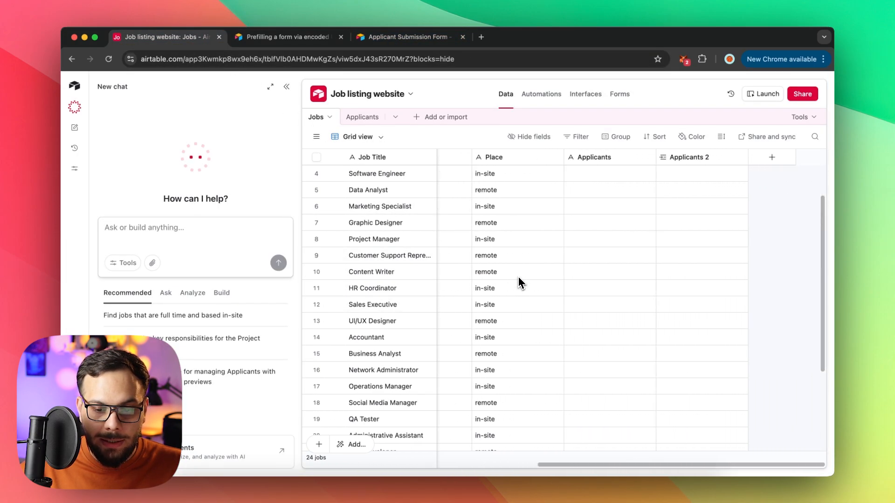
pyautogui.hscroll(2, 519, 278)
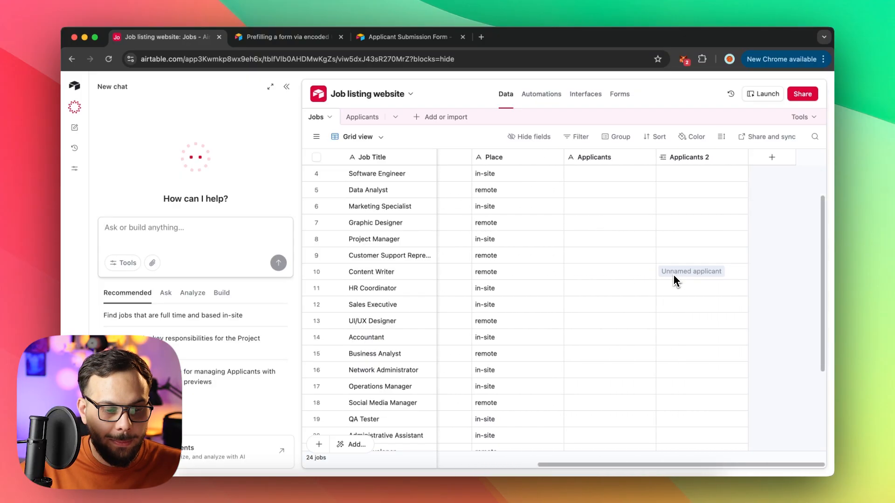
# Open the Applicants table and examine the submitted record across all of its fields
pyautogui.click(358, 118)
pyautogui.hscroll(3, 399, 280)
pyautogui.hscroll(-10, 587, 308)
pyautogui.hscroll(5, 631, 316)
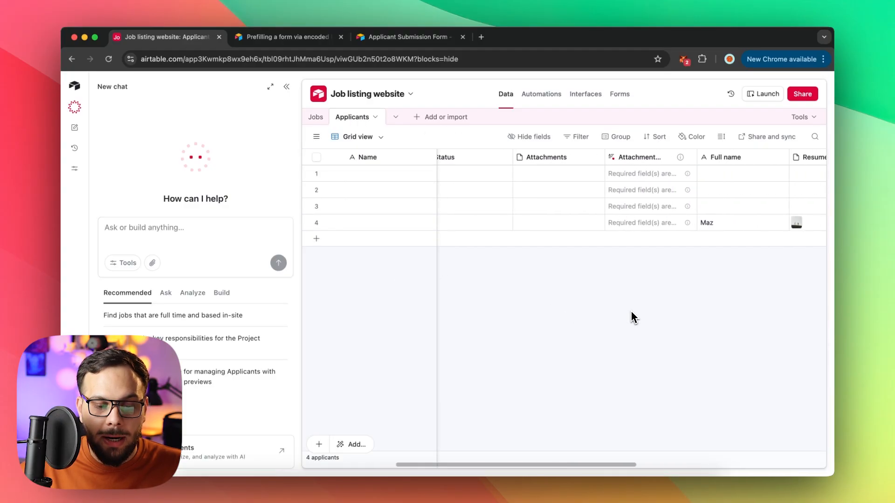
pyautogui.hscroll(5, 631, 312)
pyautogui.hscroll(3, 632, 314)
pyautogui.hscroll(-10, 631, 310)
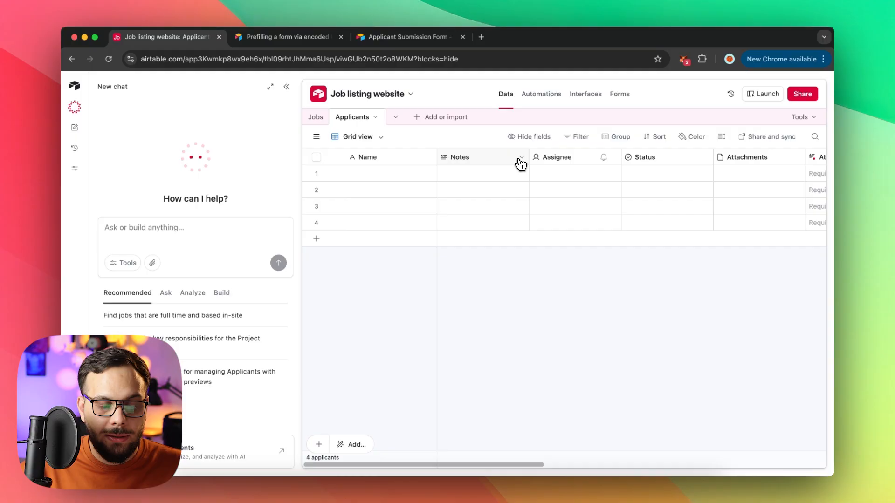
# Delete the Notes field from the Applicants table
pyautogui.click(523, 158)
pyautogui.scroll(-1, 504, 396)
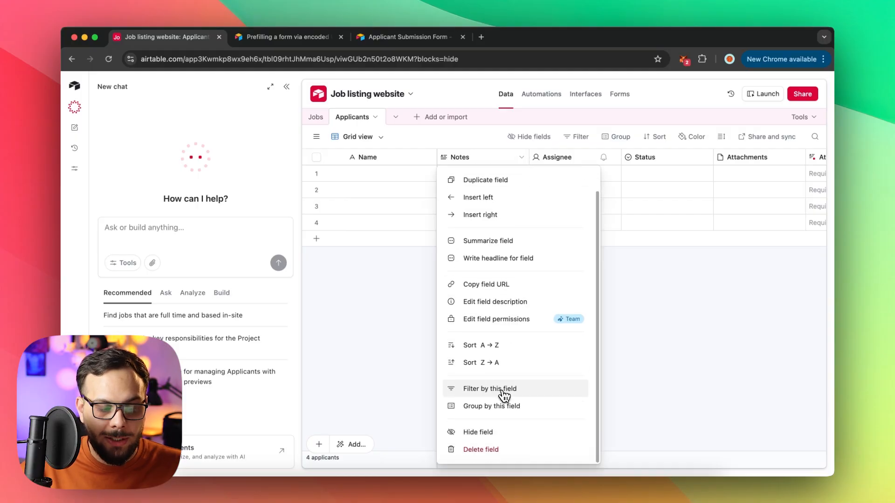
pyautogui.click(502, 451)
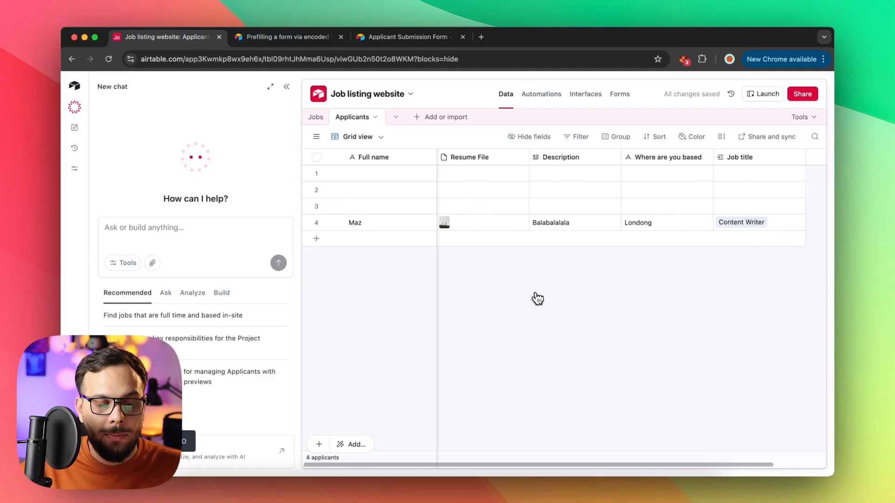
# Return to the Jobs table and examine the Content Writer row, including its linked applicant in Applicants 2
pyautogui.click(317, 118)
pyautogui.scroll(-2, 601, 268)
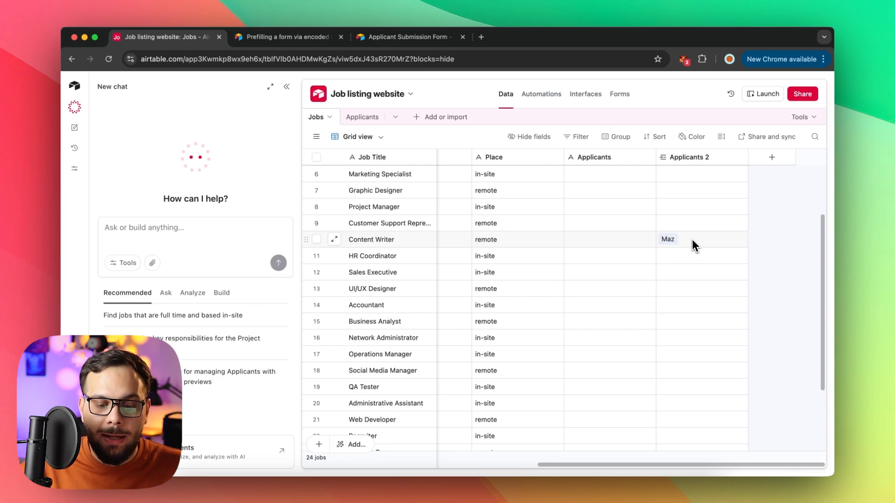
pyautogui.scroll(-2, 695, 239)
pyautogui.scroll(2, 695, 240)
pyautogui.hscroll(-2, 671, 235)
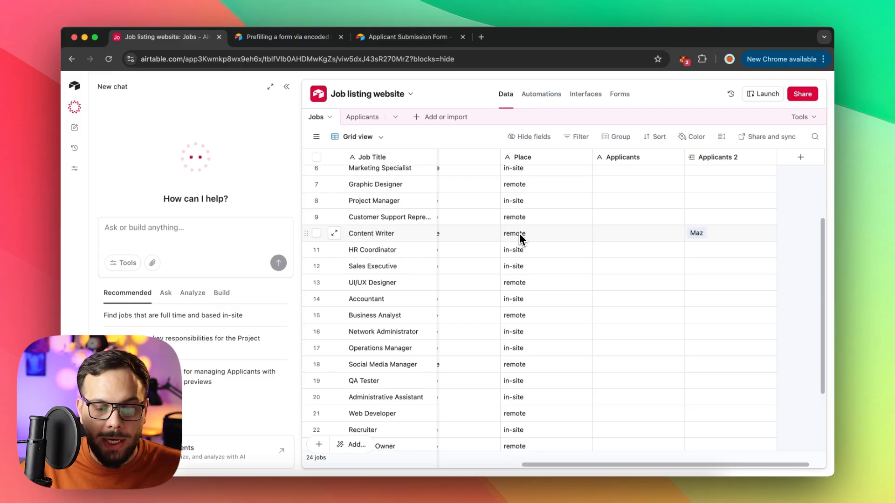
pyautogui.hscroll(-10, 521, 239)
pyautogui.hscroll(10, 521, 239)
pyautogui.hscroll(-10, 521, 239)
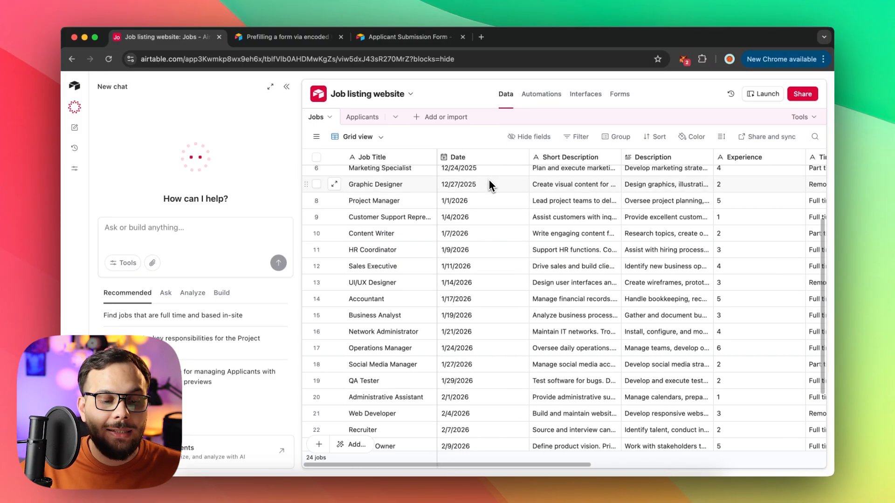
# Compare the Applicants table with the Jobs table and look through the job rows and their Applicants 2 field
pyautogui.click(368, 118)
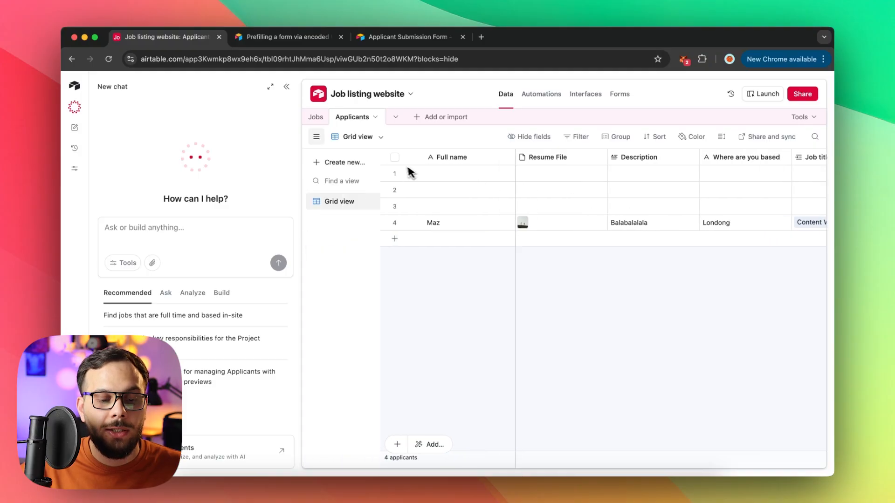
pyautogui.click(317, 118)
pyautogui.hscroll(10, 486, 277)
pyautogui.hscroll(-2, 492, 276)
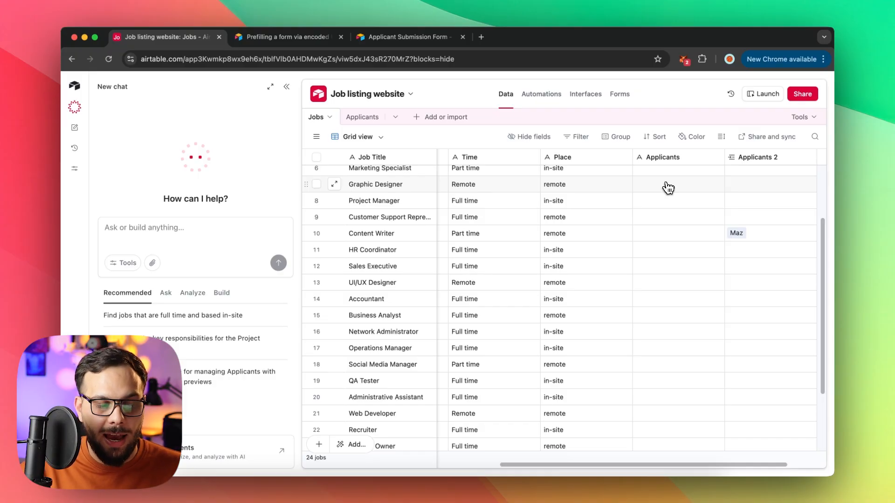
pyautogui.scroll(3, 569, 216)
pyautogui.scroll(-6, 422, 269)
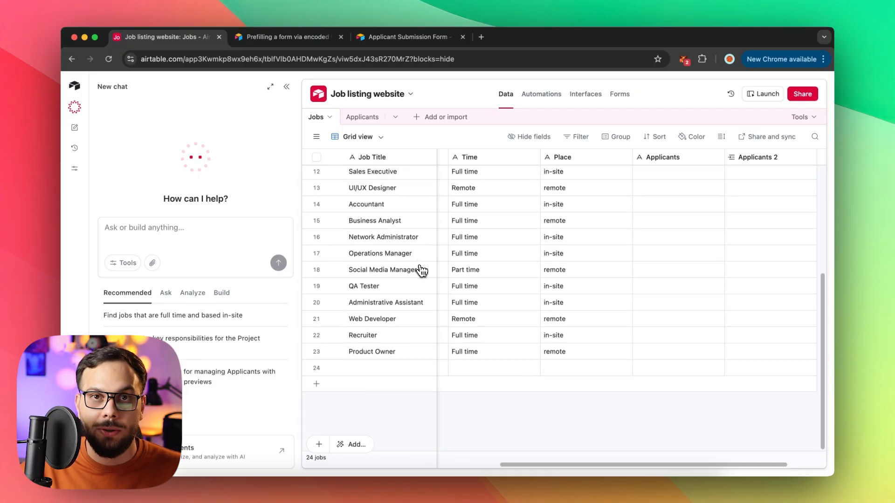
pyautogui.scroll(3, 422, 271)
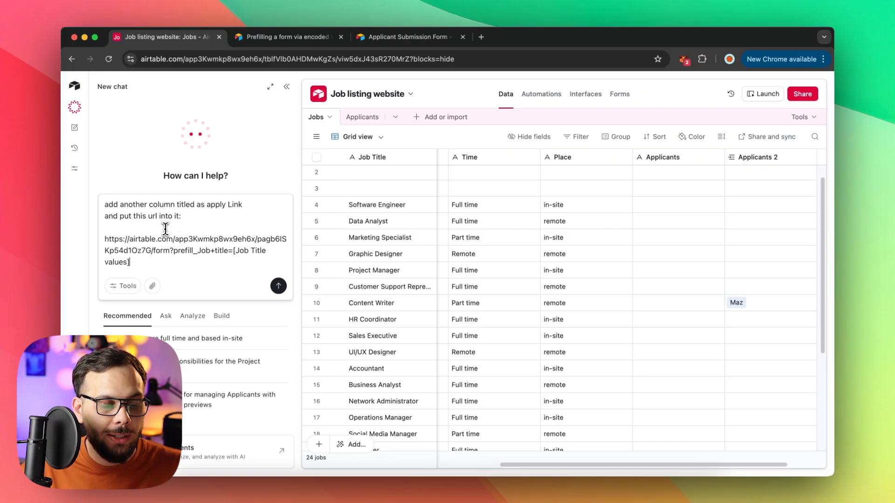
# Ask the AI assistant to add an apply Link column containing the prefilled form URL, changing only [Job Title value] to each record's value
pyautogui.moveTo(174, 259); pyautogui.dragTo(98, 248)
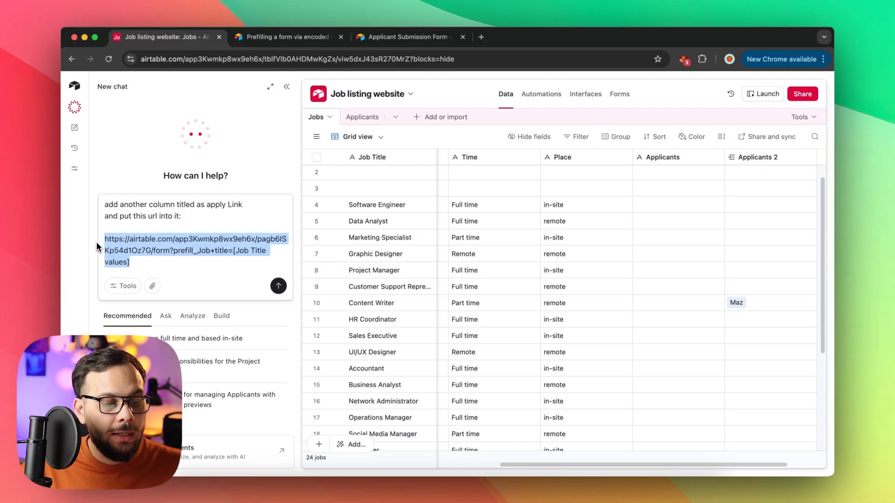
pyautogui.click(196, 262)
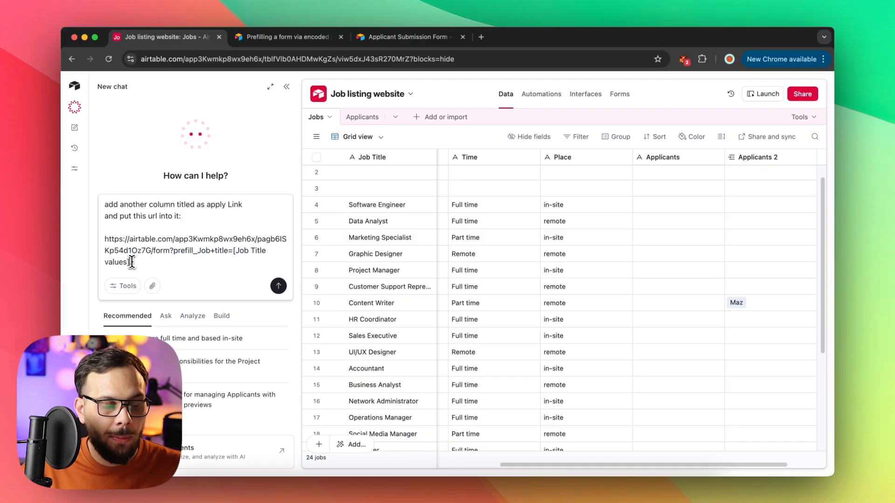
pyautogui.moveTo(127, 262); pyautogui.dragTo(233, 253)
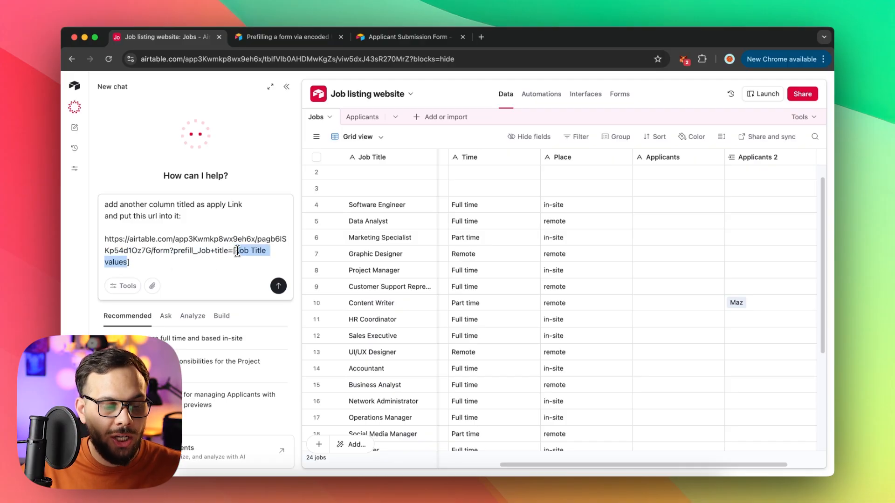
pyautogui.click(223, 259)
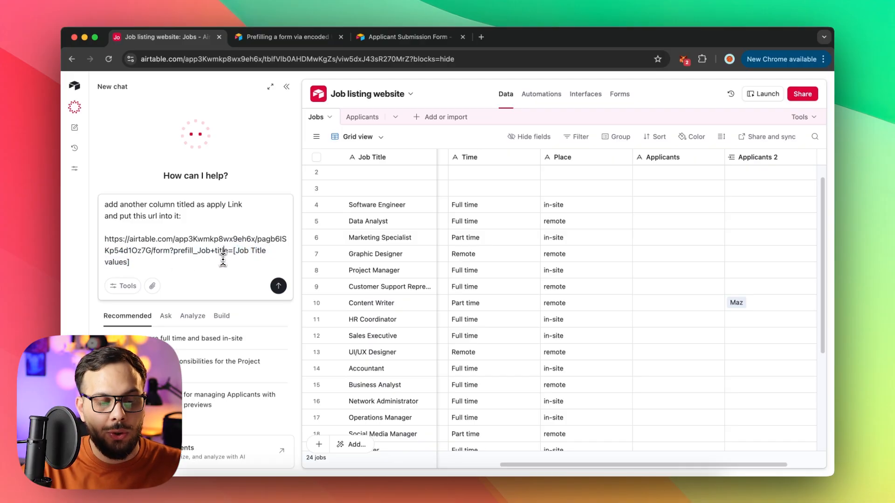
pyautogui.hotkey('shift', 'Return')
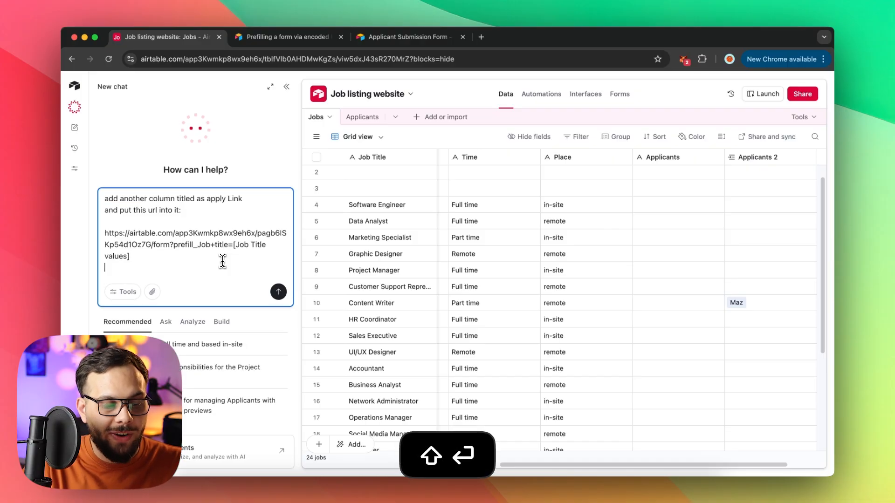
pyautogui.hotkey('shift', 'Return')
pyautogui.write("only change the [Job Title value] to each record's value")
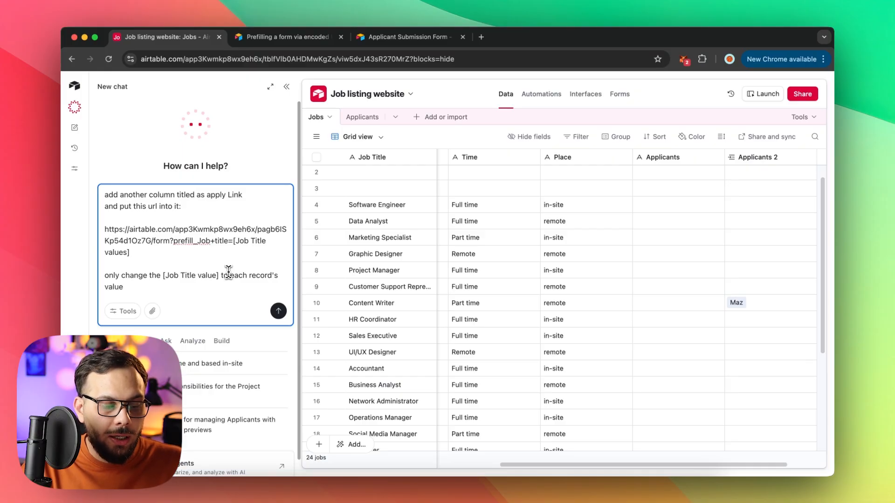
pyautogui.press('Return')
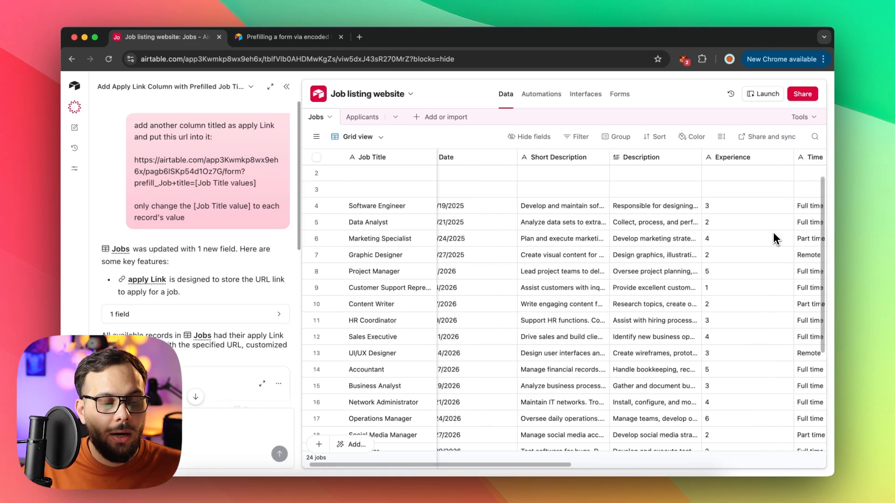
# Review the new apply Link column in Jobs and test the Software Engineer link in the Applicant Submission Form
pyautogui.hscroll(-1, 776, 238)
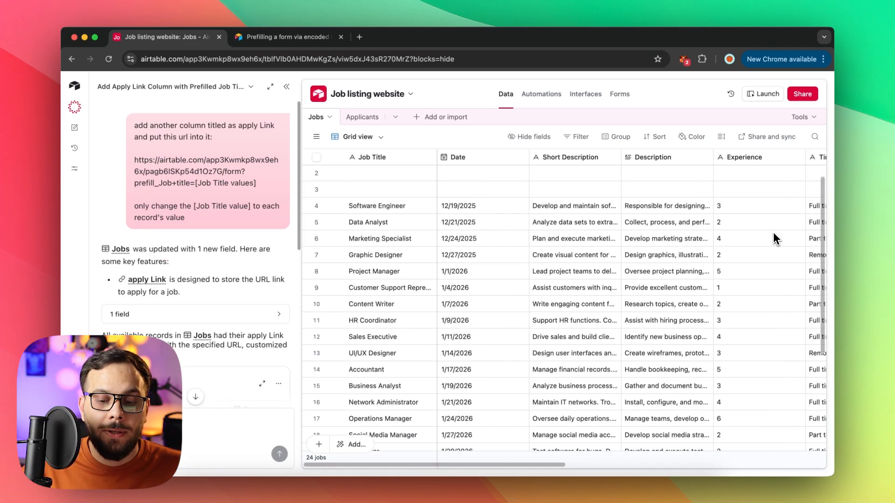
pyautogui.hscroll(10, 775, 239)
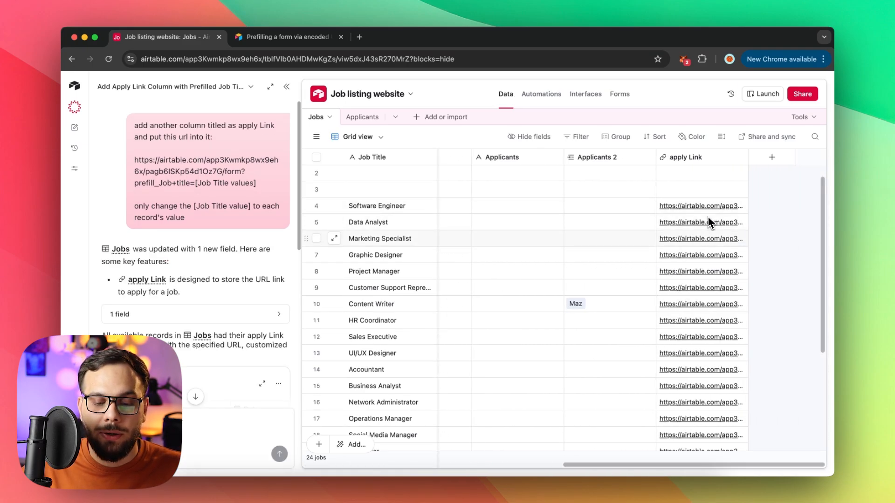
pyautogui.scroll(-5, 707, 320)
pyautogui.scroll(5, 706, 320)
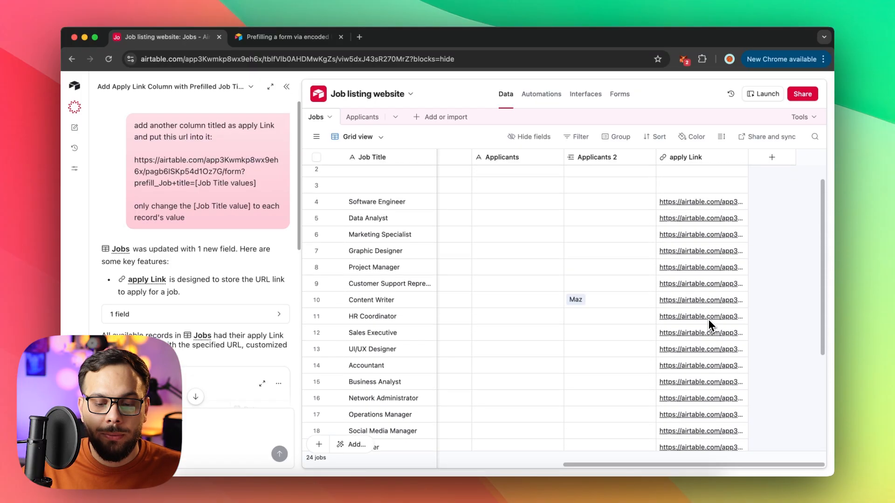
pyautogui.click(708, 227)
pyautogui.click(704, 228)
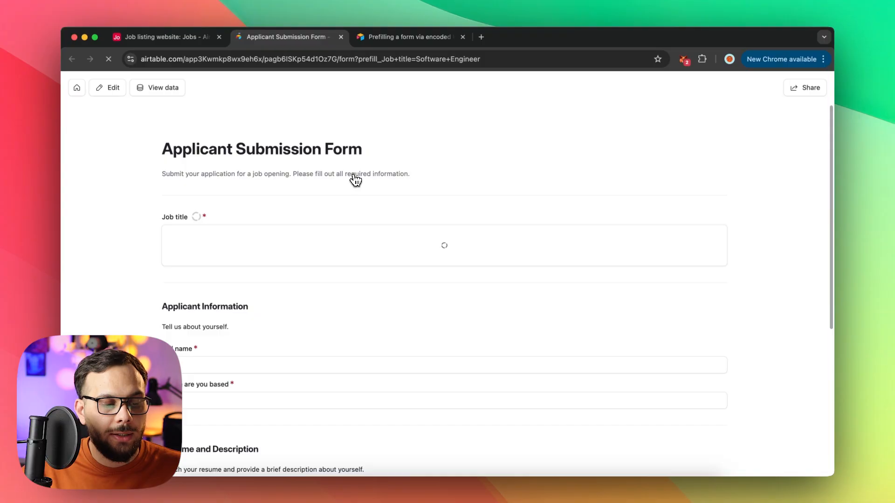
pyautogui.scroll(-2, 326, 195)
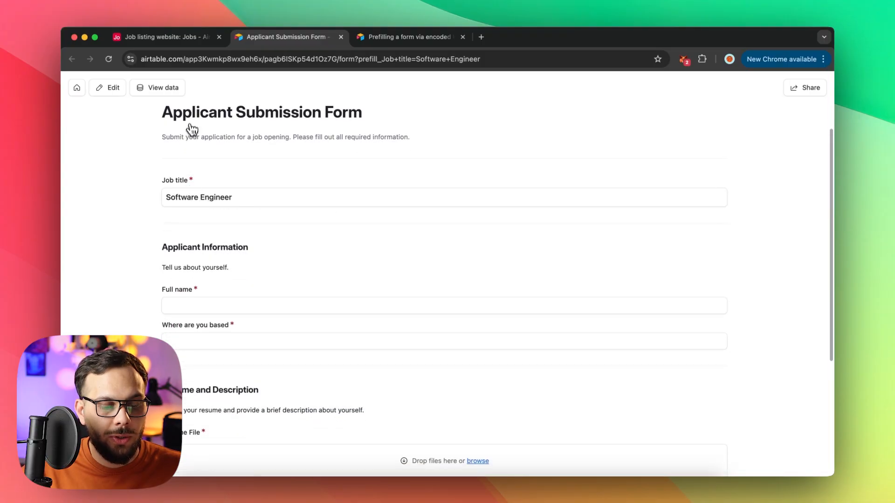
pyautogui.click(186, 37)
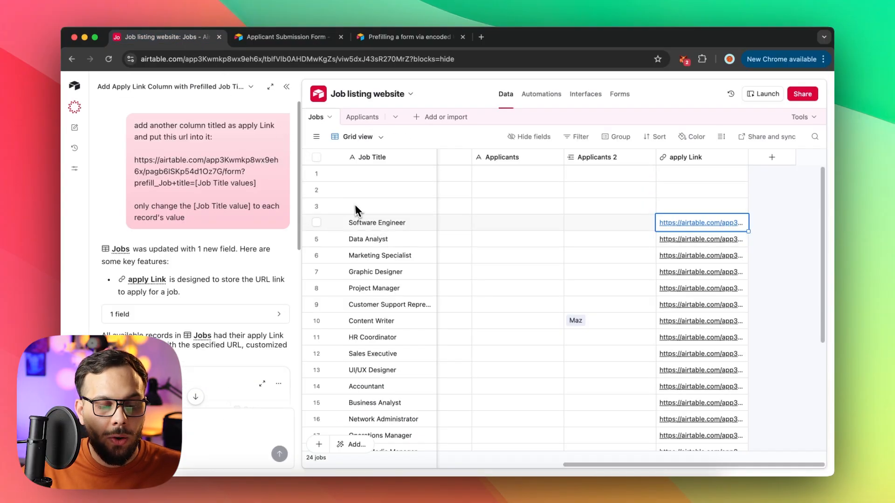
# Test the Business Analyst apply link in the form, and look back over the fields of the Jobs table
pyautogui.scroll(-4, 368, 371)
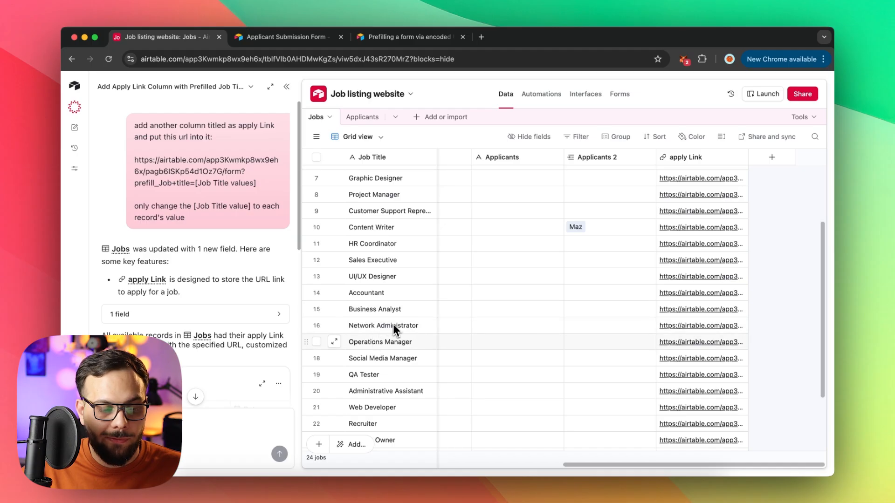
pyautogui.click(673, 309)
pyautogui.click(682, 311)
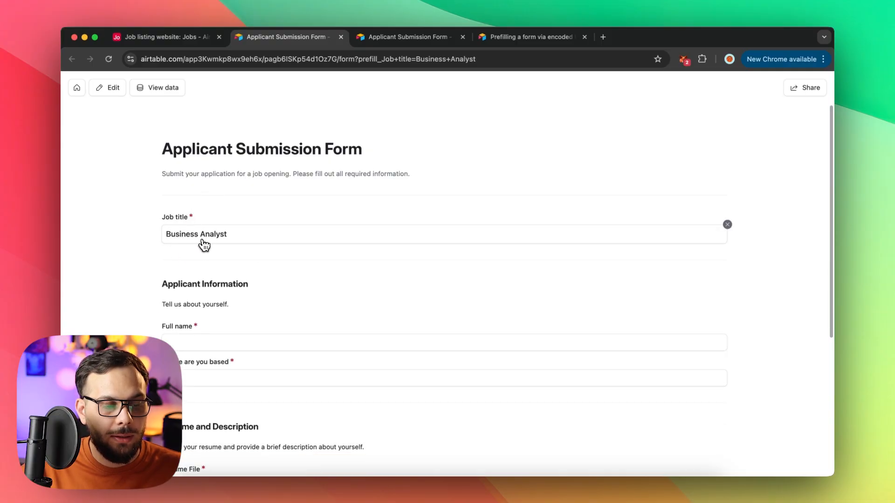
pyautogui.click(186, 39)
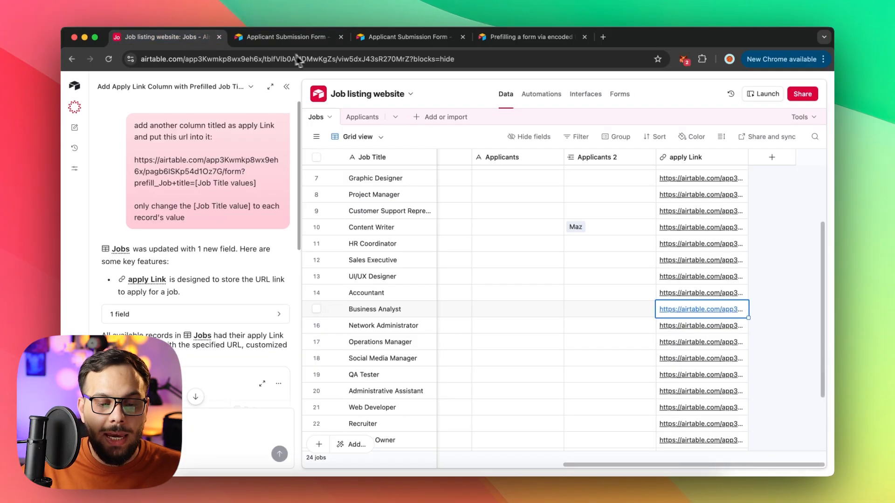
pyautogui.hscroll(-5, 617, 236)
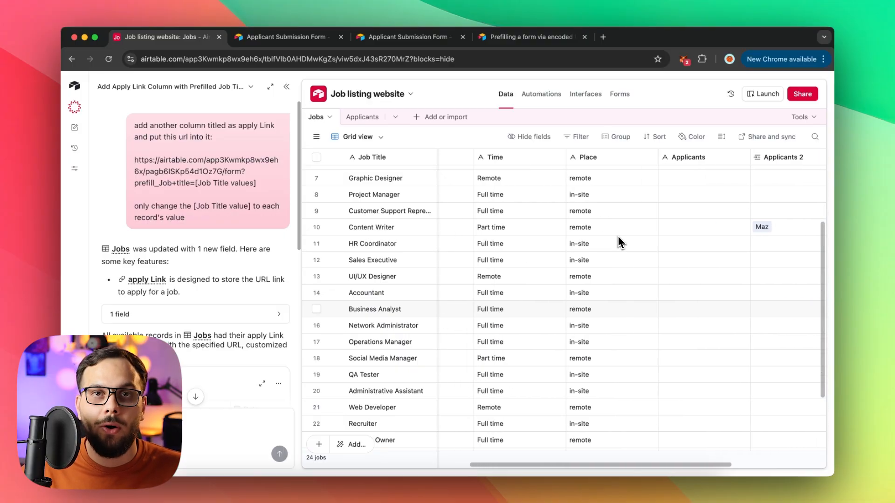
pyautogui.hscroll(-6, 618, 238)
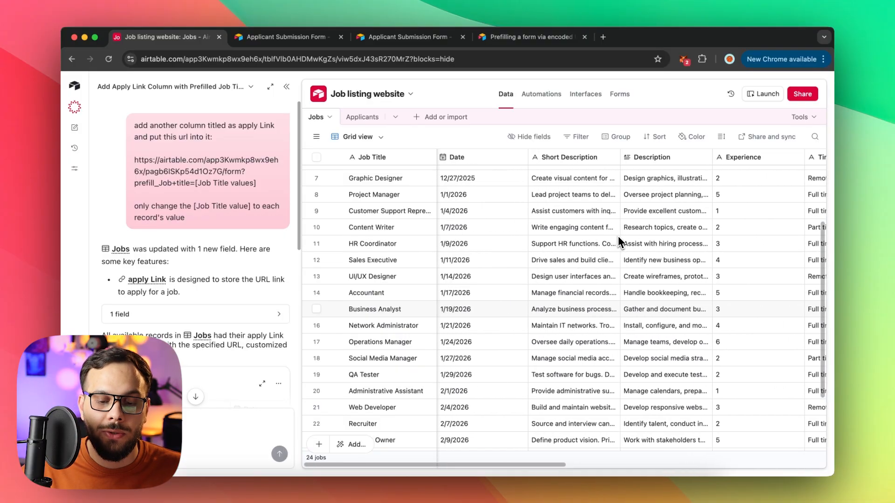
pyautogui.hscroll(10, 617, 236)
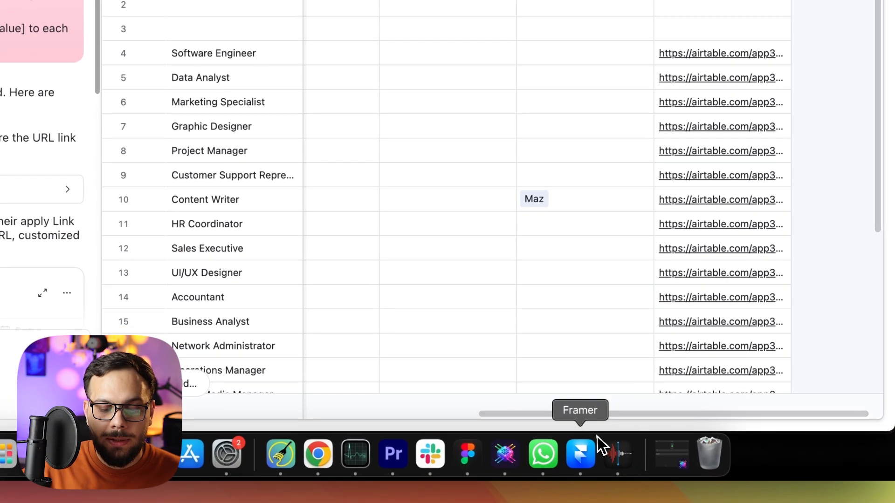
# Switch to Framer and sync the Airtable collection in the CMS
pyautogui.click(582, 451)
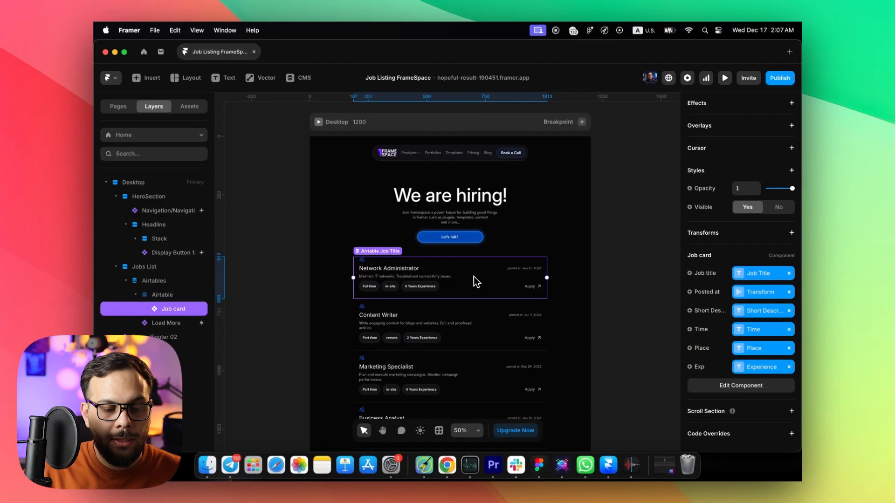
pyautogui.click(293, 76)
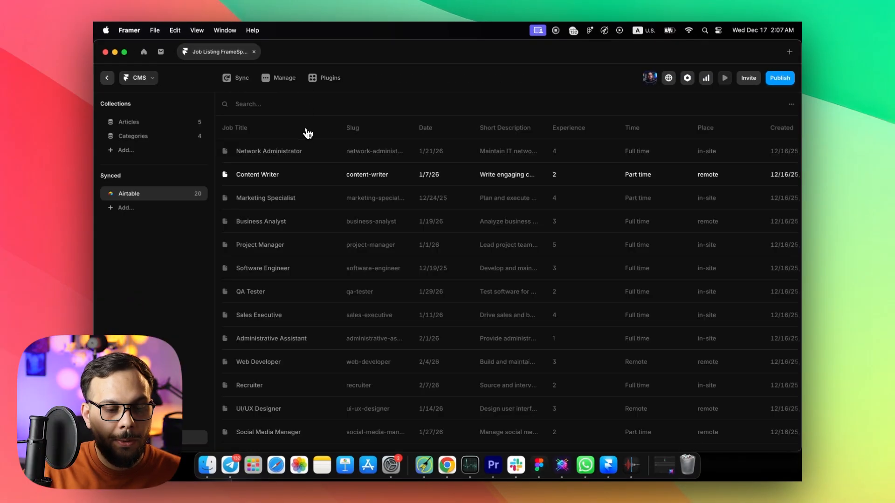
pyautogui.click(236, 77)
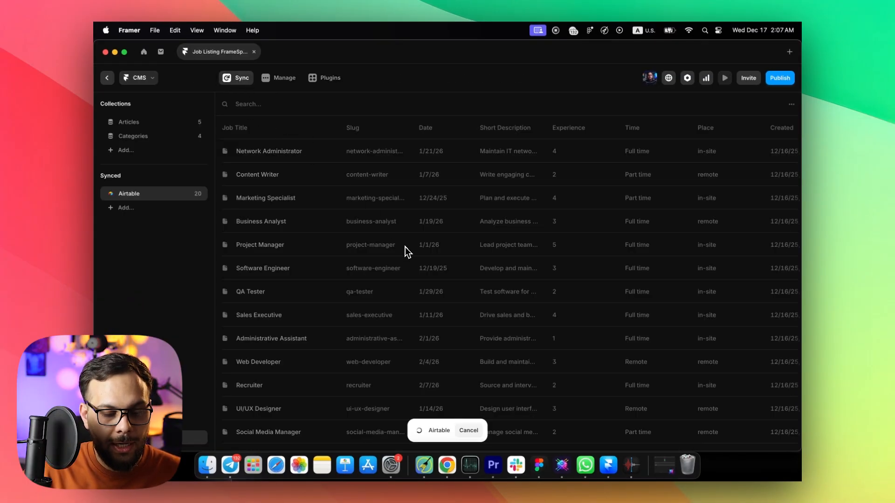
# Examine the fields of the synced Content Writer item for an apply link, and close the item
pyautogui.click(334, 177)
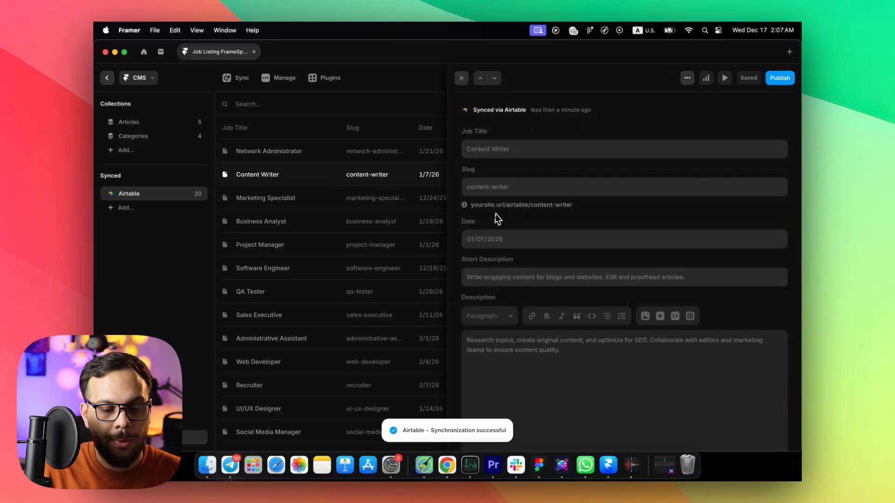
pyautogui.scroll(-5, 537, 230)
pyautogui.scroll(5, 537, 229)
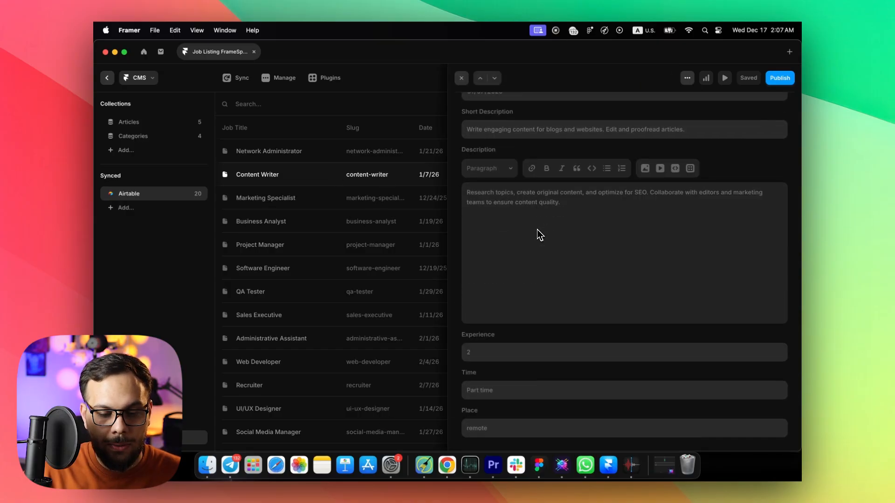
pyautogui.click(462, 78)
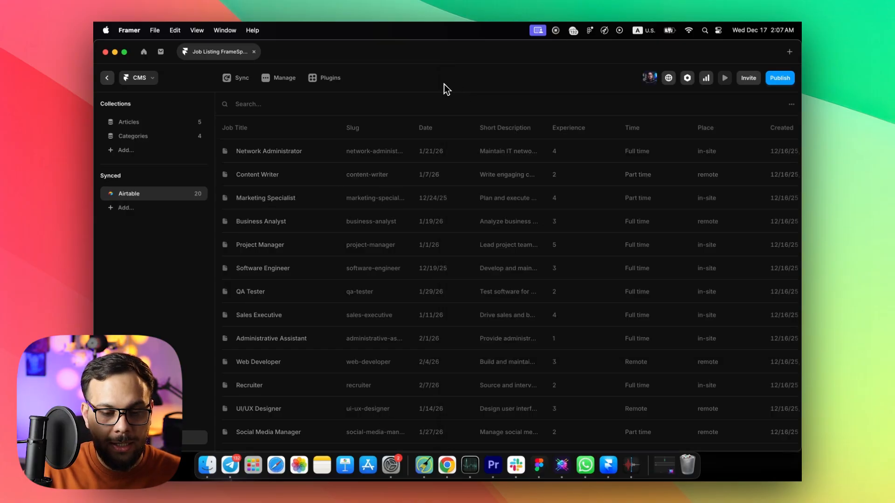
# Import the jobs with the apply Link field included as a Link, and check that field in the Marketing Specialist item
pyautogui.click(283, 86)
pyautogui.scroll(-2, 418, 207)
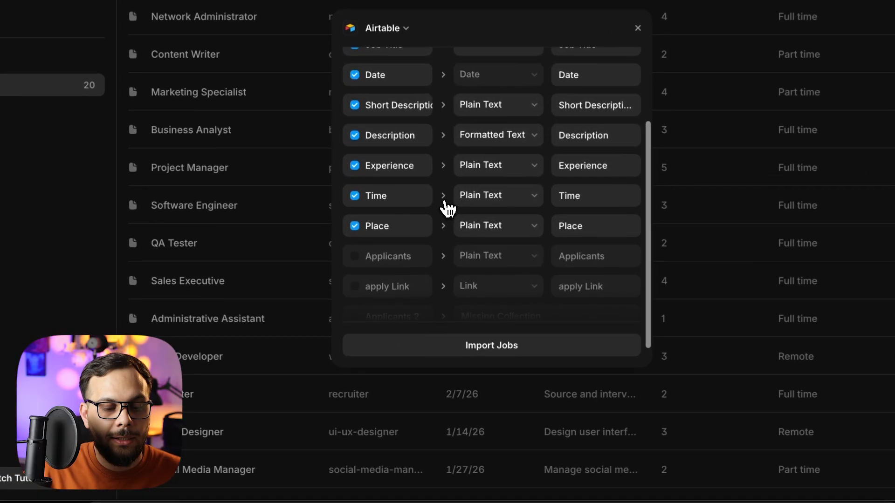
pyautogui.scroll(-1, 445, 206)
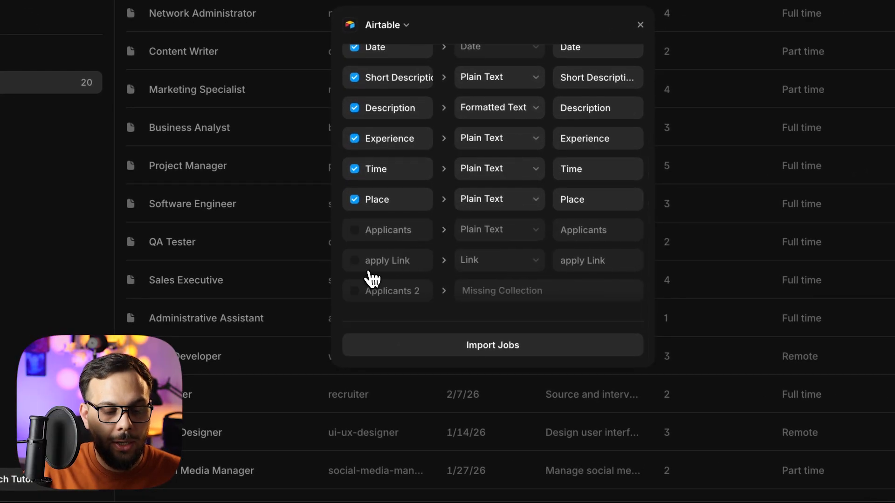
pyautogui.click(355, 260)
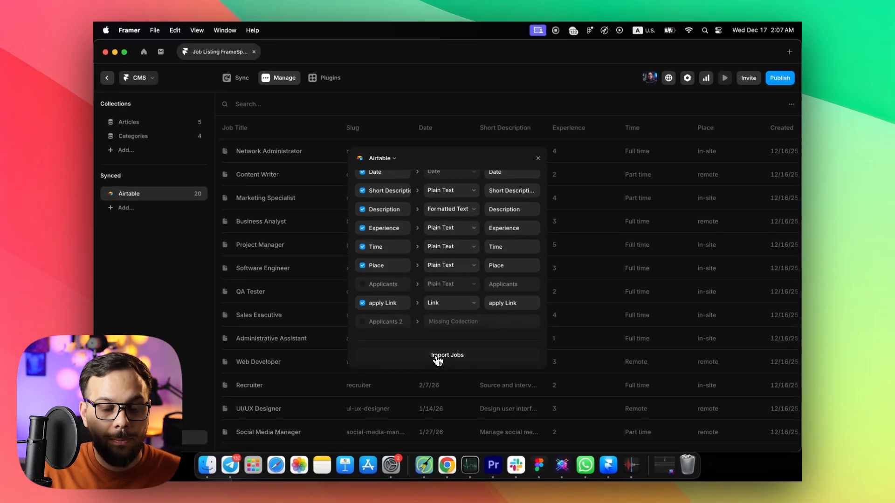
pyautogui.click(437, 357)
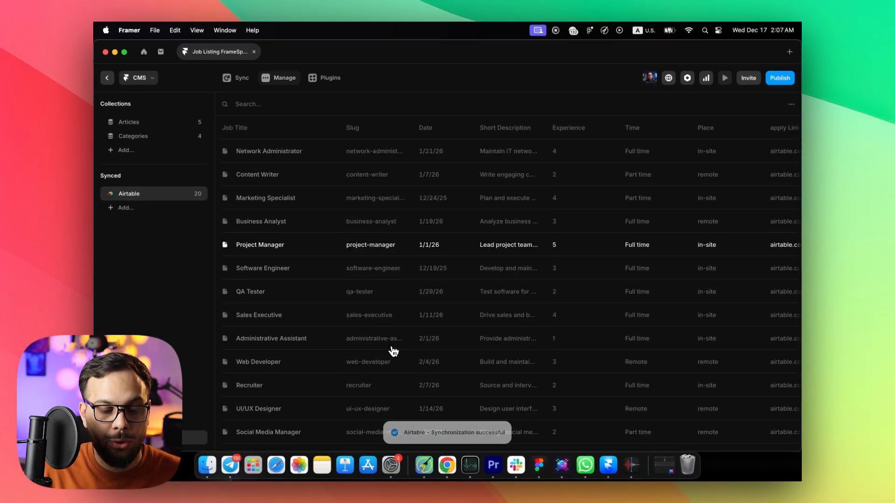
pyautogui.click(332, 200)
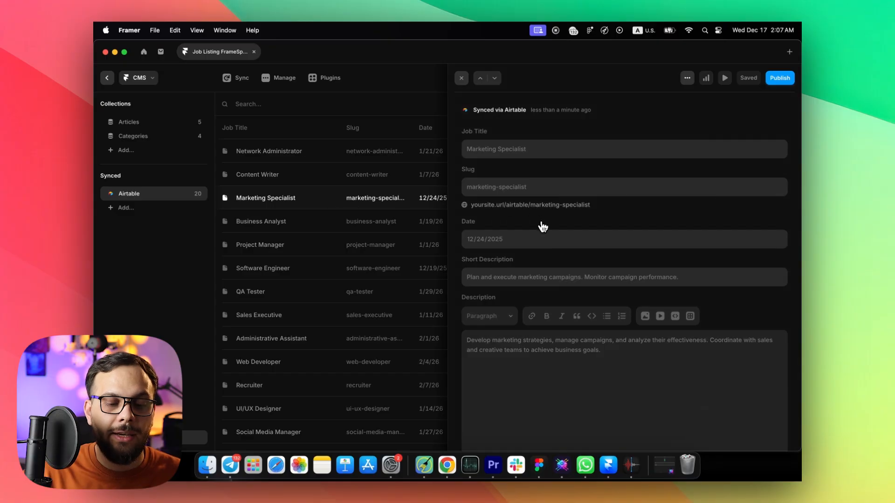
pyautogui.scroll(-5, 543, 233)
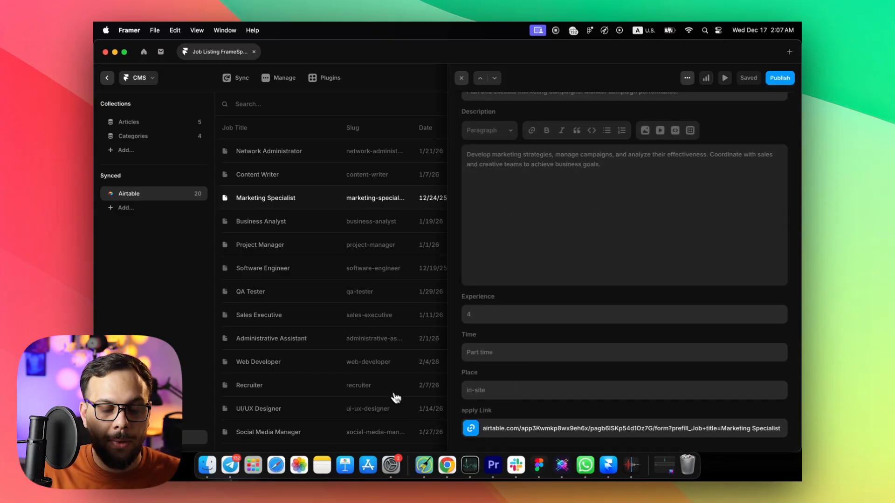
# Leave the CMS and, in the Job card component, expose the Apply button's link as a variable named ApplyLink
pyautogui.click(107, 79)
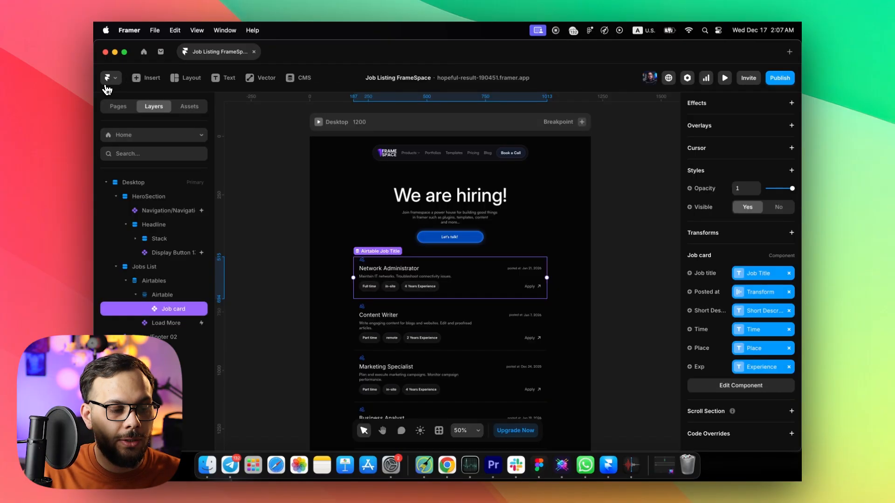
pyautogui.doubleClick(529, 286)
pyautogui.click(614, 297)
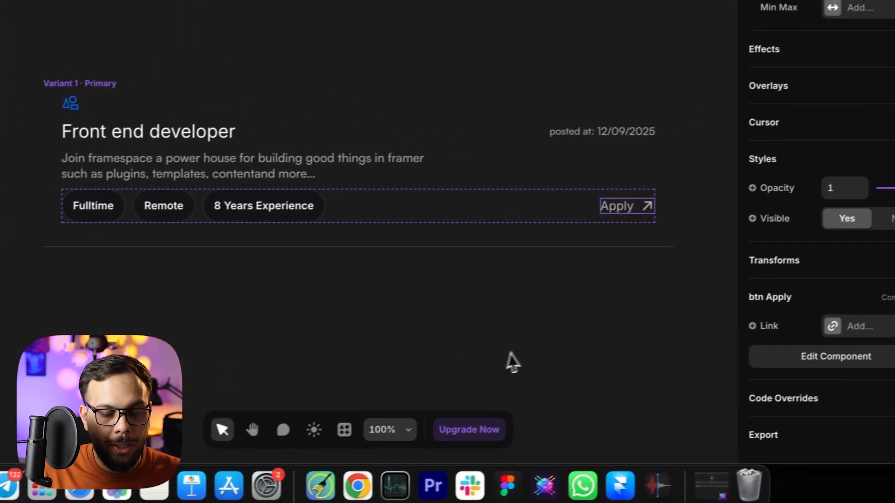
pyautogui.click(799, 333)
pyautogui.click(798, 395)
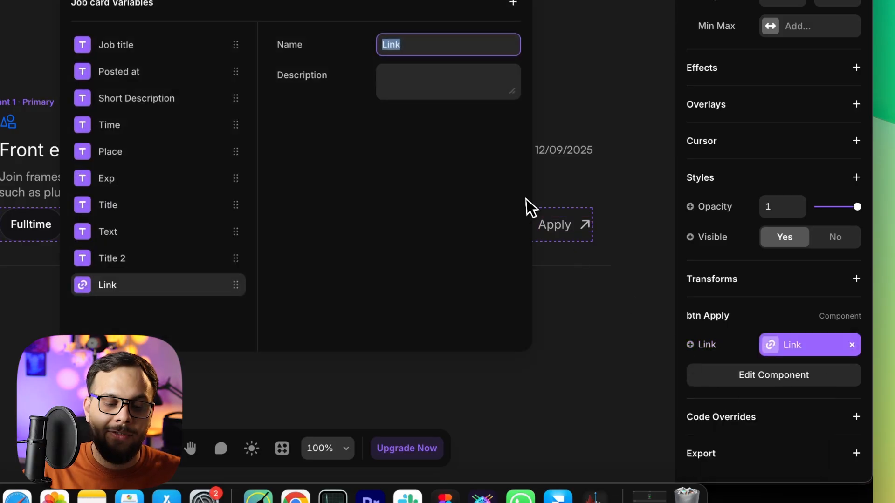
pyautogui.write('A')
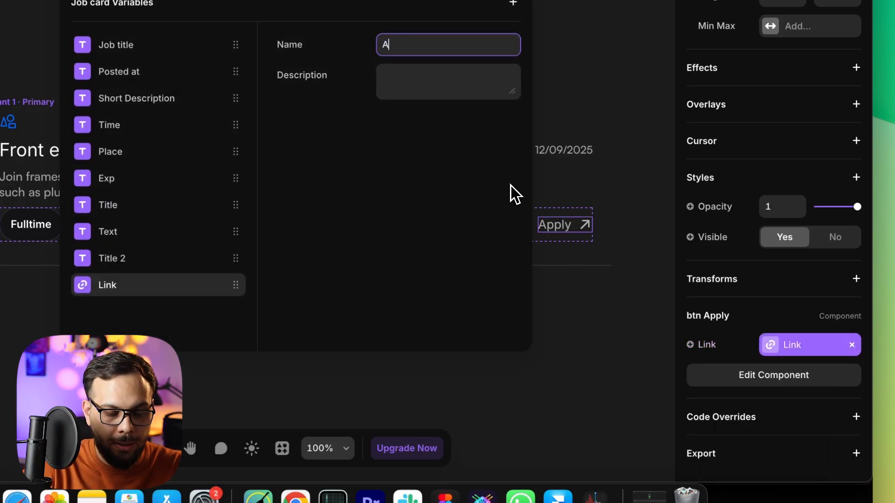
pyautogui.write('pplyLink')
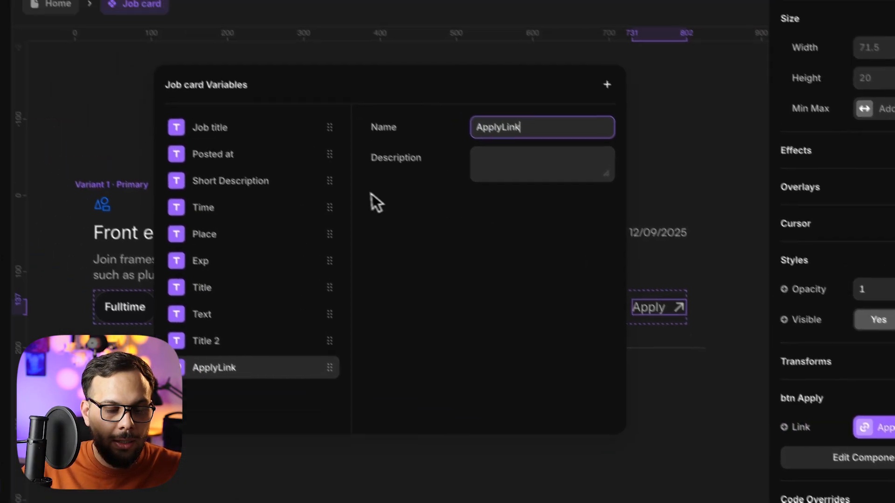
pyautogui.click(110, 99)
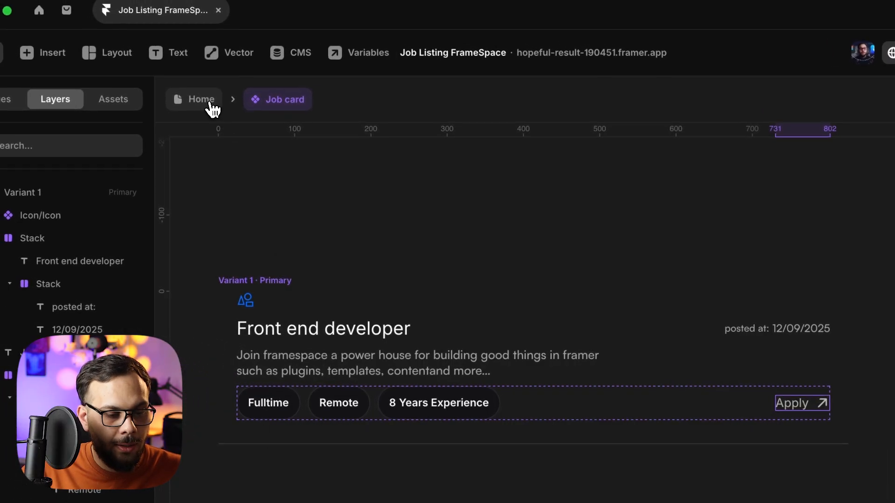
# Return to the Home page and bind the Job card's ApplyLink property to the collection's apply Link field
pyautogui.click(66, 7)
pyautogui.scroll(-2, 692, 322)
pyautogui.click(736, 334)
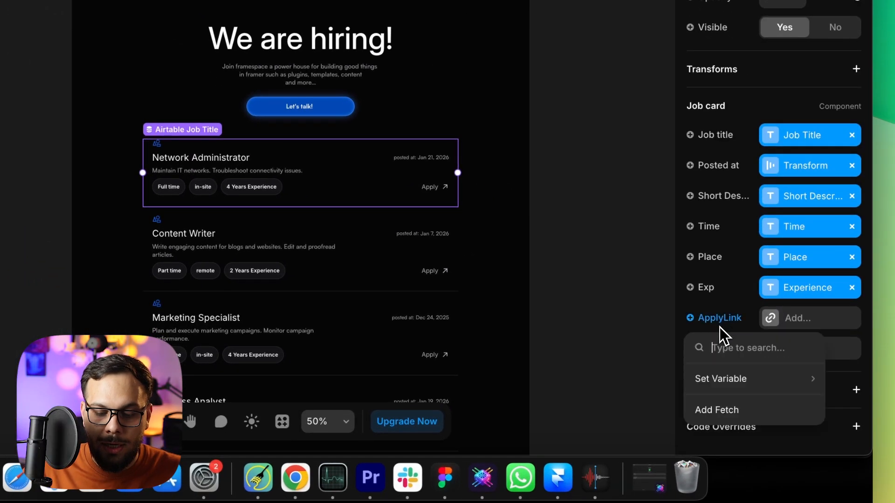
pyautogui.moveTo(729, 388)
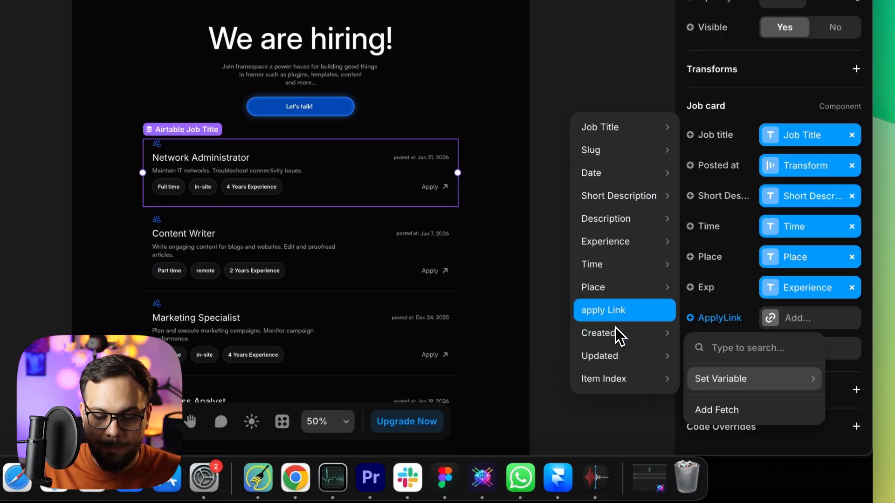
pyautogui.click(606, 310)
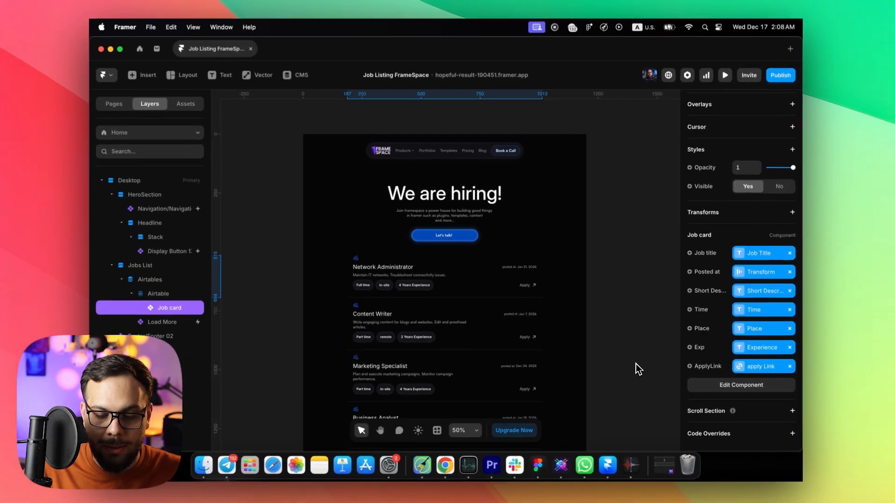
# Publish the latest site changes and open the live site at hopeful-result-190451.framer.app
pyautogui.scroll(2, 479, 265)
pyautogui.scroll(-1, 464, 253)
pyautogui.click(779, 80)
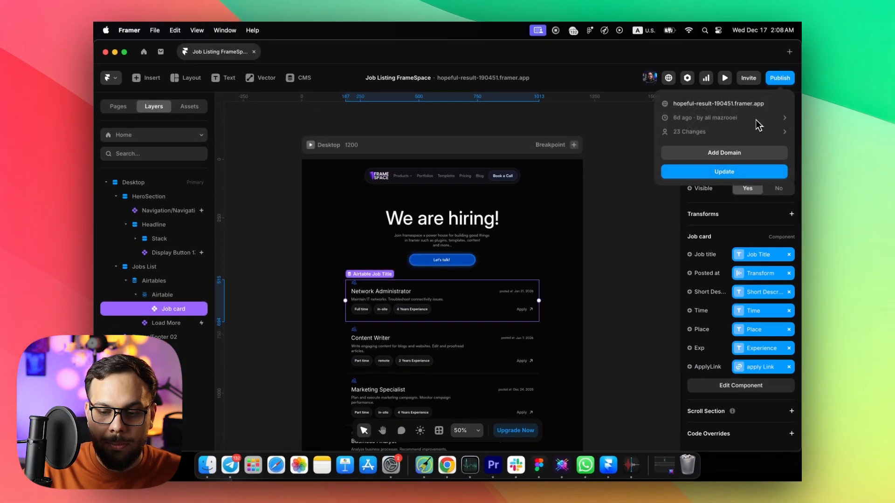
pyautogui.click(729, 106)
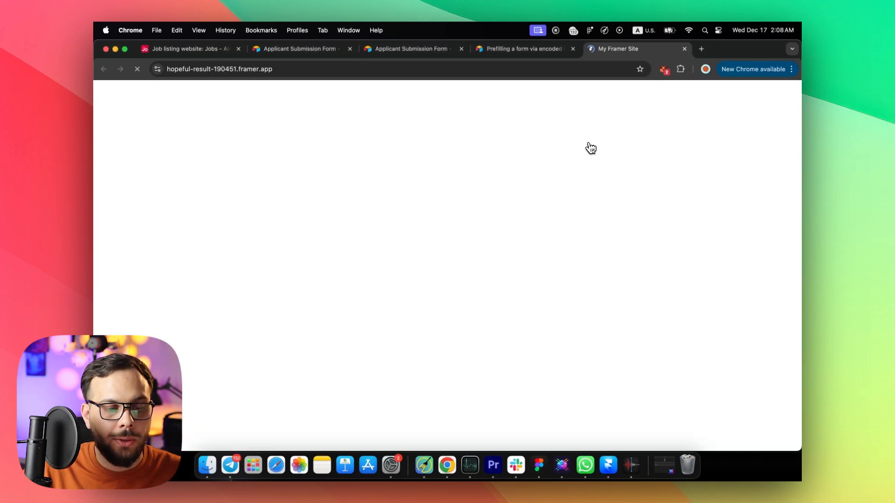
# Follow the Marketing Specialist card's Apply link on the live site, and check the job title in the application form
pyautogui.scroll(-3, 586, 150)
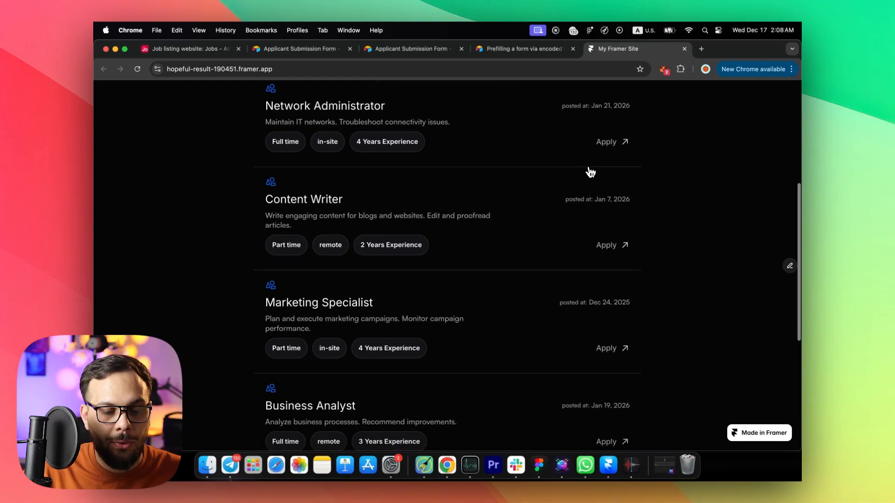
pyautogui.scroll(-2, 531, 266)
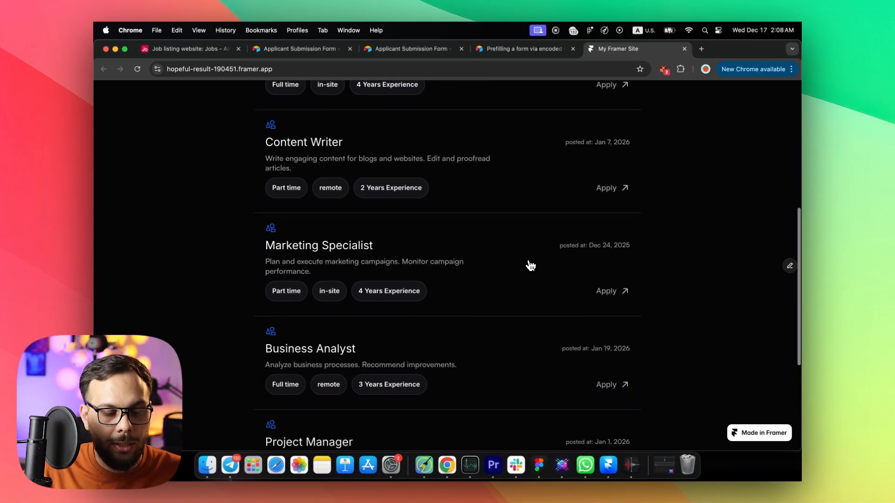
pyautogui.click(611, 292)
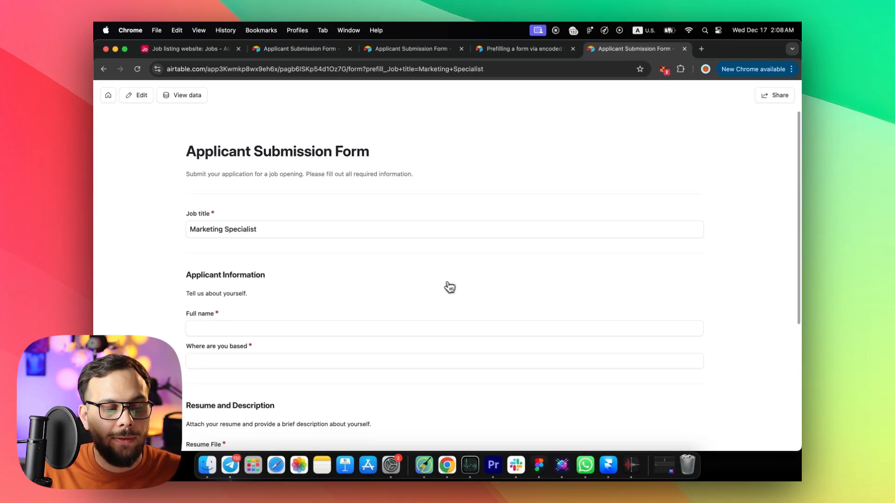
pyautogui.scroll(-2, 410, 288)
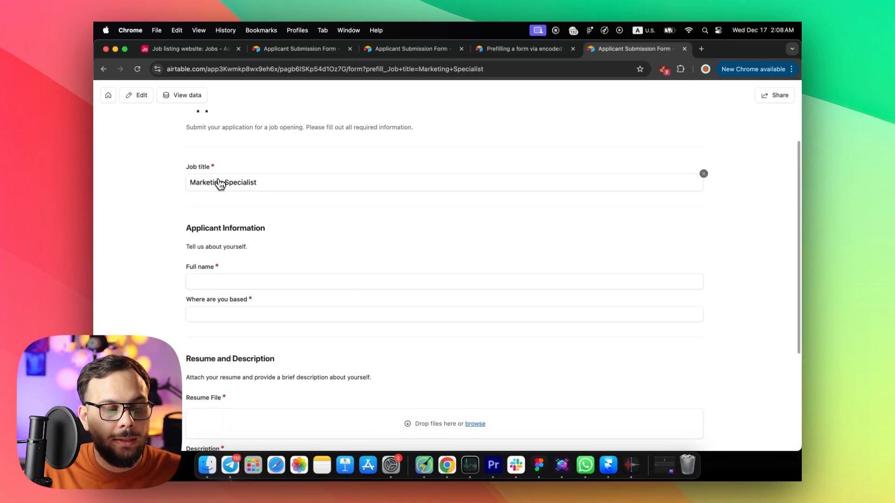
pyautogui.scroll(-2, 275, 239)
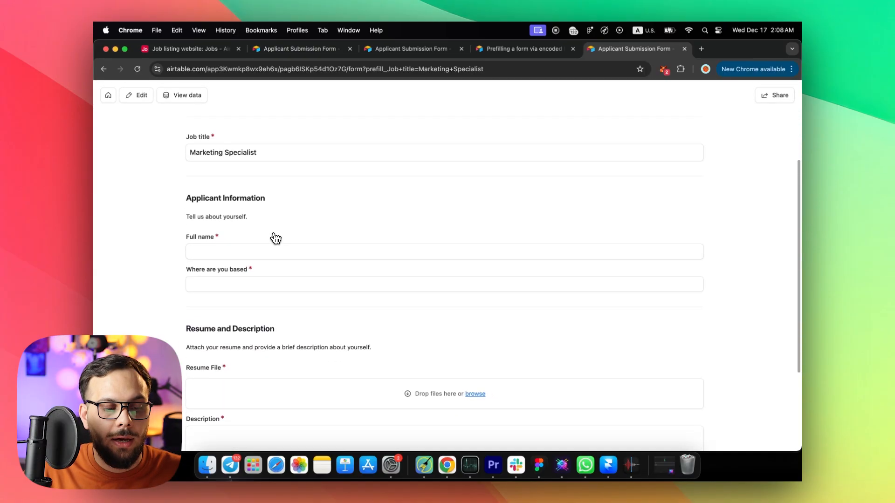
# Fill in the applicant's full name and enter London as where they are based
pyautogui.scroll(-1, 267, 229)
pyautogui.click(259, 216)
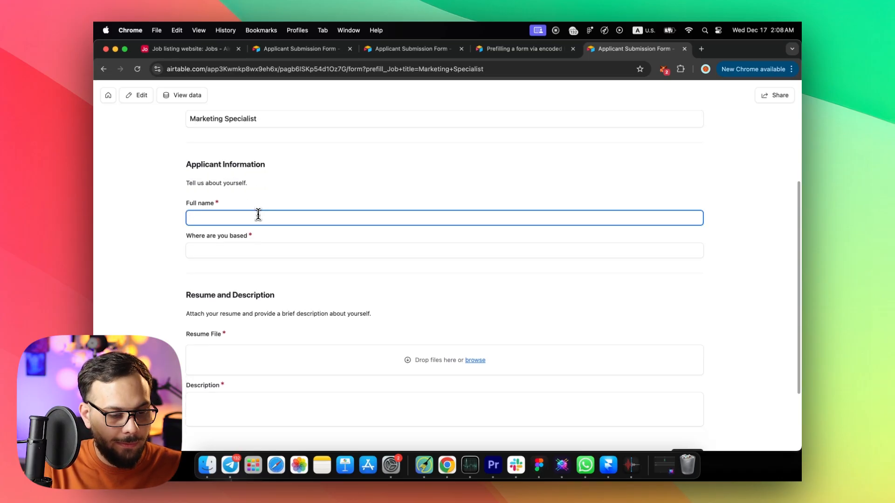
pyautogui.press('Tab')
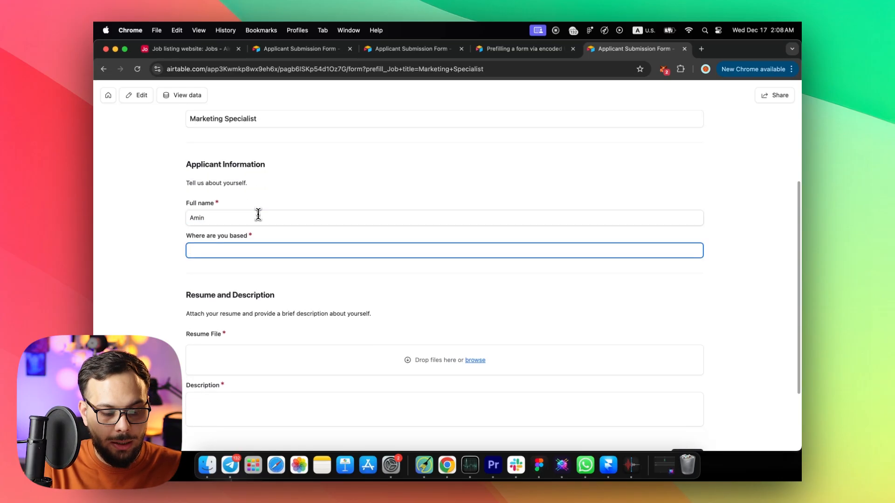
pyautogui.write('Londong')
pyautogui.press('BackSpace')
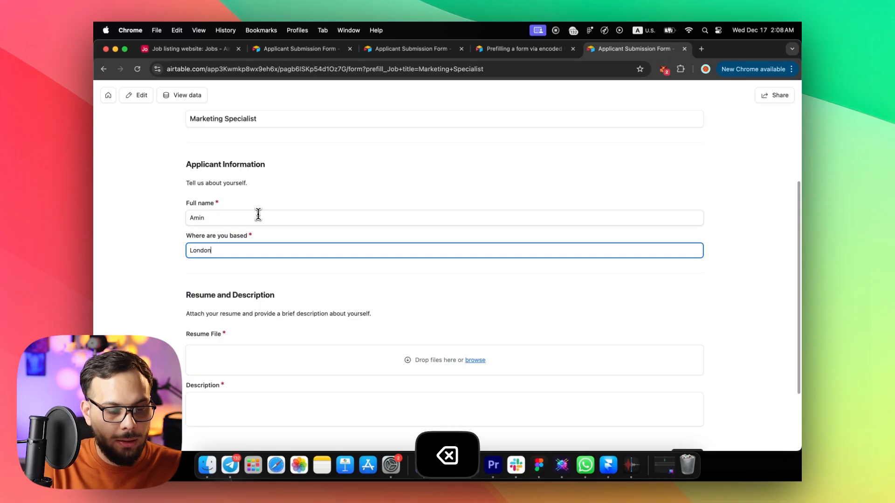
# Attach a local image of two runners as the application's resume file
pyautogui.scroll(-3, 292, 254)
pyautogui.click(474, 280)
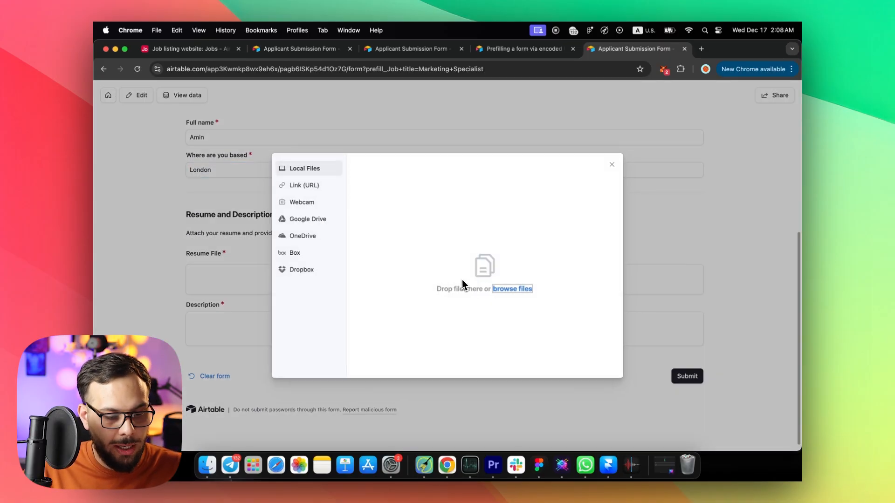
pyautogui.click(510, 289)
pyautogui.click(362, 213)
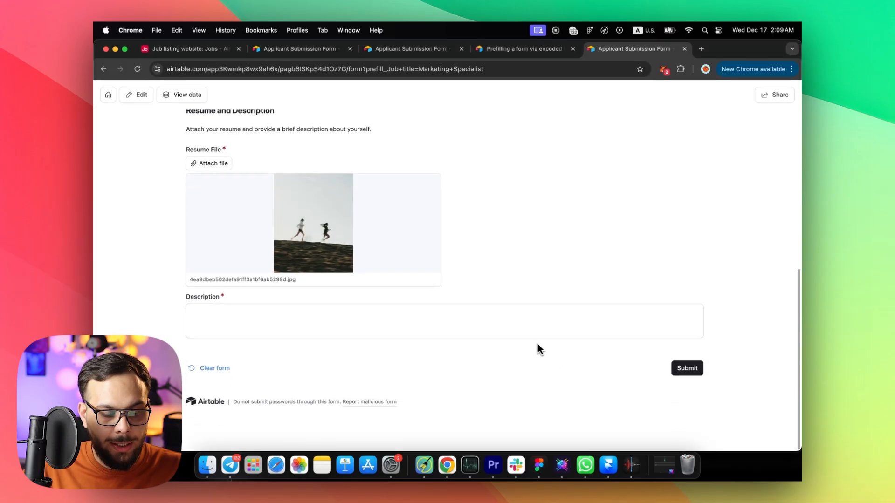
# Enter "oweijfoweijfoweifj" as the description and submit the application form
pyautogui.click(476, 321)
pyautogui.write('oweijfoweijfoweifj')
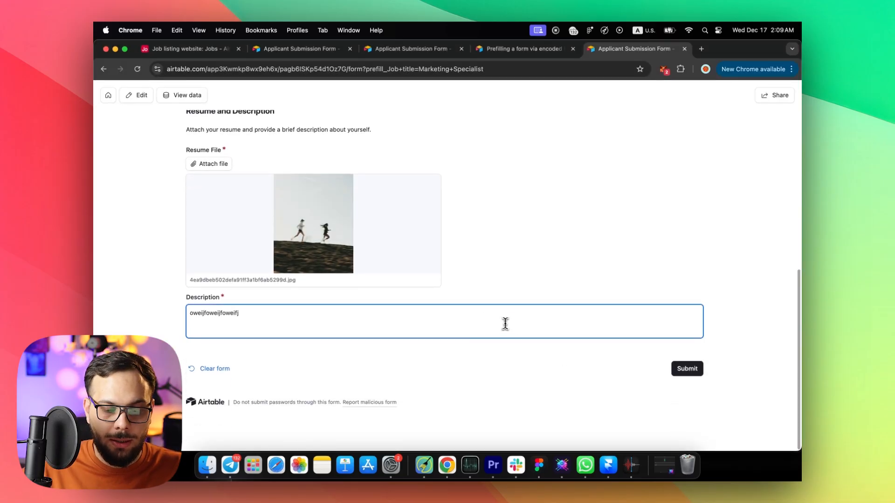
pyautogui.click(684, 373)
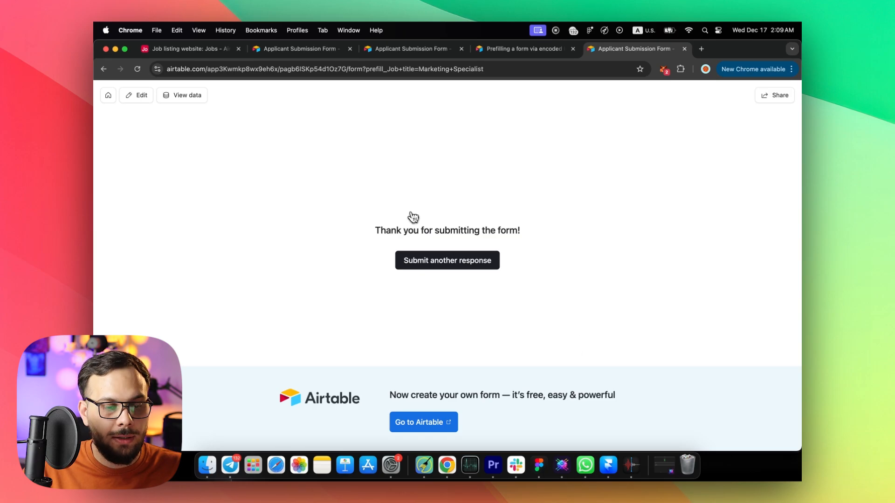
# Open the Job listing website base in Airtable, check the Applicants table for the new submission, and return to Jobs
pyautogui.click(301, 49)
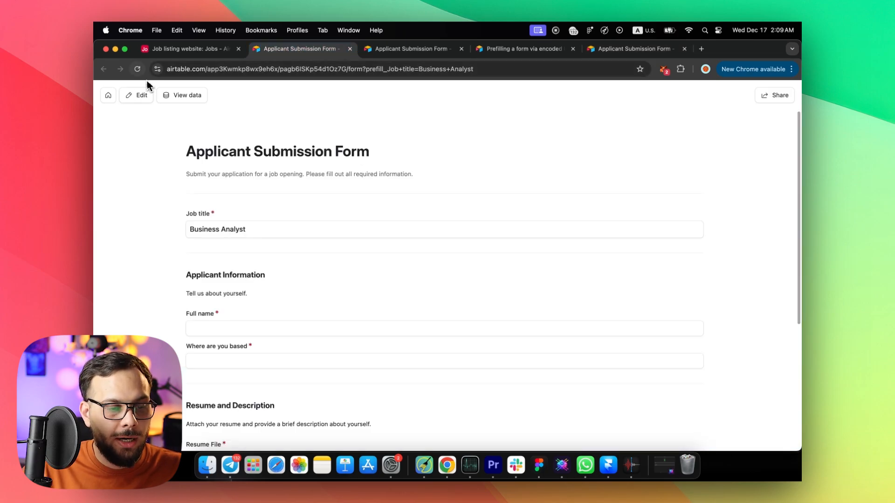
pyautogui.click(109, 95)
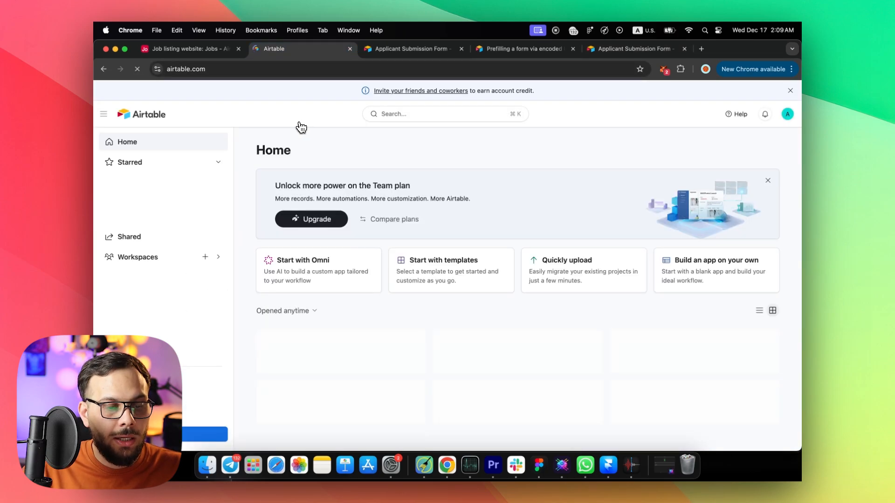
pyautogui.click(350, 360)
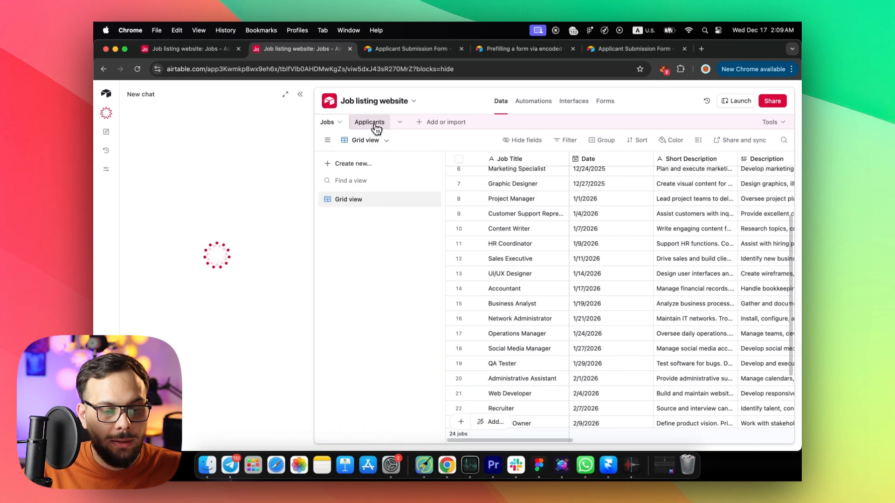
pyautogui.click(371, 122)
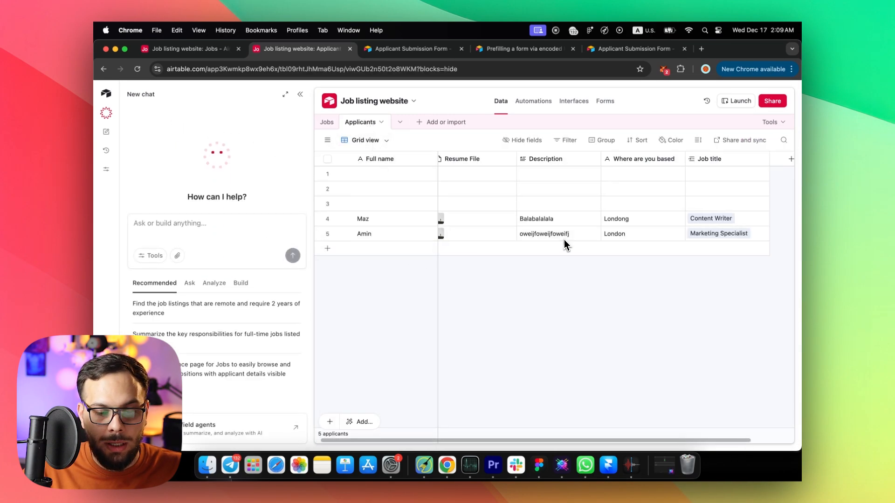
pyautogui.click(328, 123)
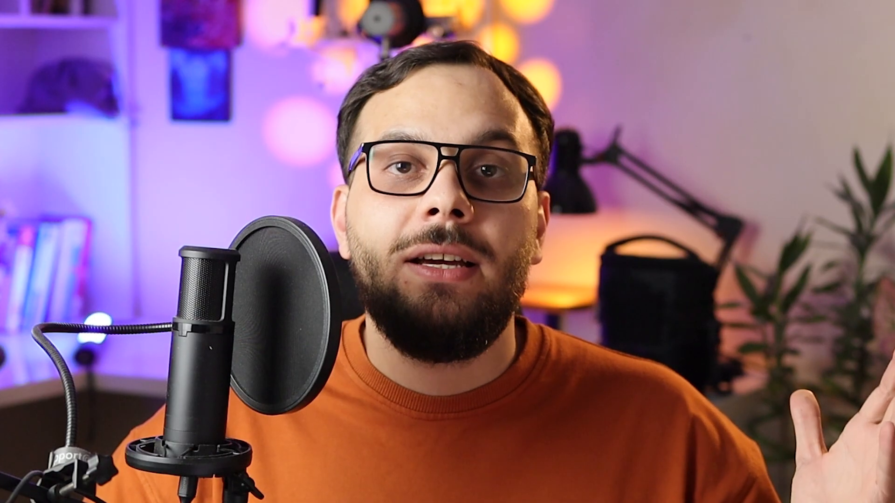